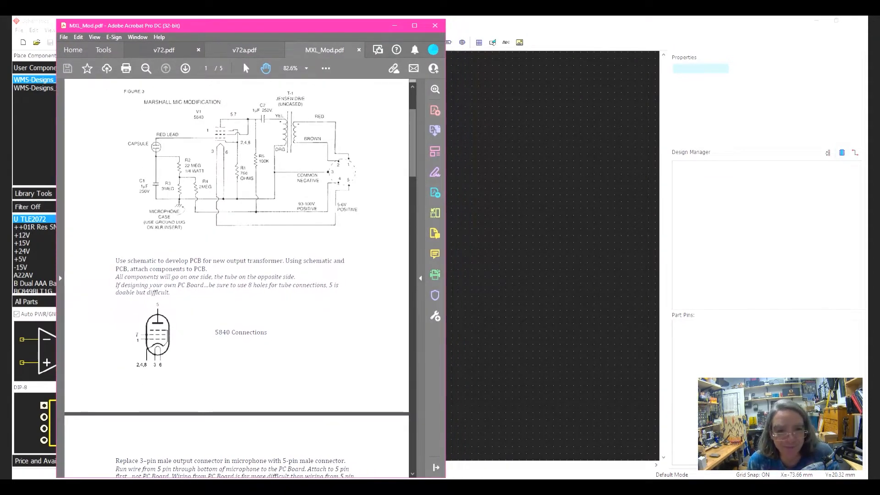
Review the Marshall mic modification schematic in MXL_Mod.pdf, then move its window out of the workspace
{"action": "left_click_drag", "start_coordinate": [159, 27], "coordinate": [348, 84]}
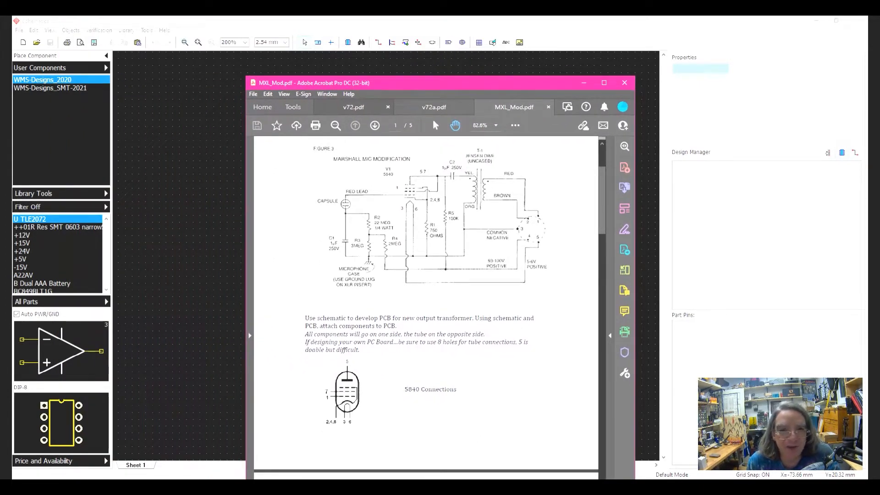
{"action": "mouse_move", "coordinate": [377, 84]}
{"action": "left_mouse_down"}
{"action": "mouse_move", "coordinate": [361, 73]}
{"action": "mouse_move", "coordinate": [367, 88]}
{"action": "left_mouse_up"}
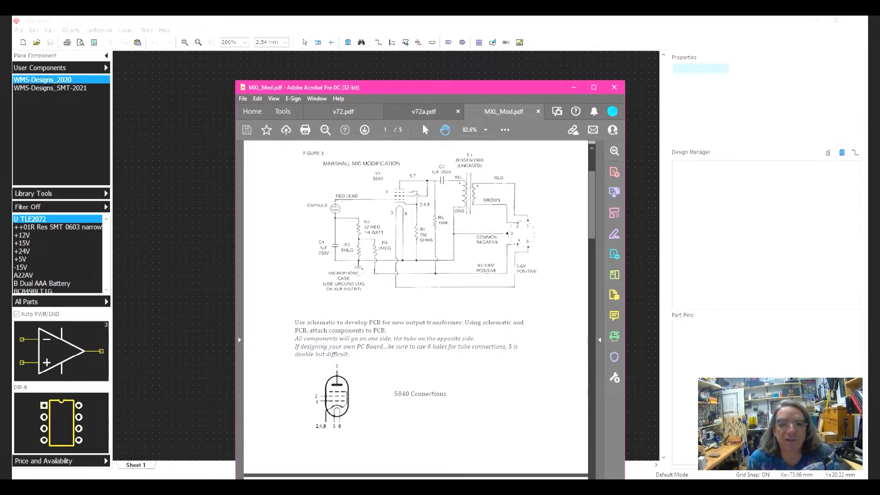
{"action": "left_click_drag", "start_coordinate": [423, 87], "coordinate": [12, 133]}
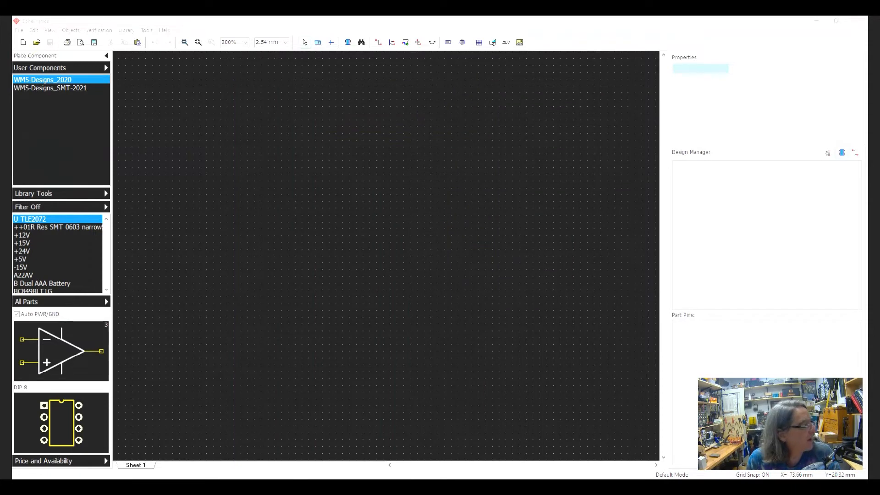
Bring in the Digi-Key page for the KEMET R75LI31004000K film capacitor, examine its product attributes, and move the page away
{"action": "left_click_drag", "start_coordinate": [12, 87], "coordinate": [302, 35]}
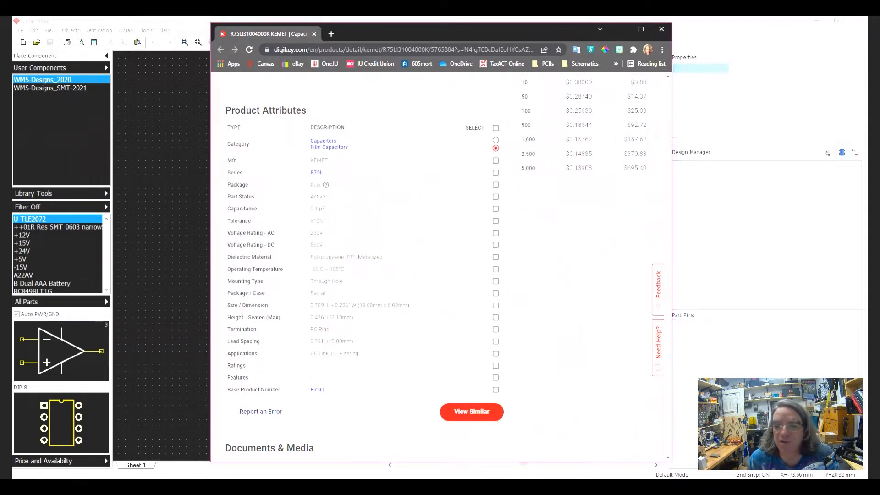
{"action": "scroll", "coordinate": [439, 266], "scroll_direction": "up", "scroll_amount": 5}
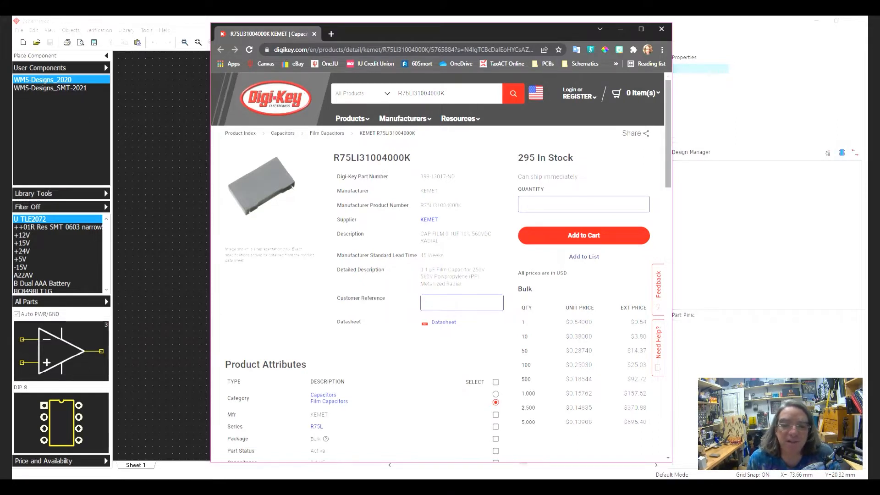
{"action": "scroll", "coordinate": [440, 266], "scroll_direction": "down", "scroll_amount": 5}
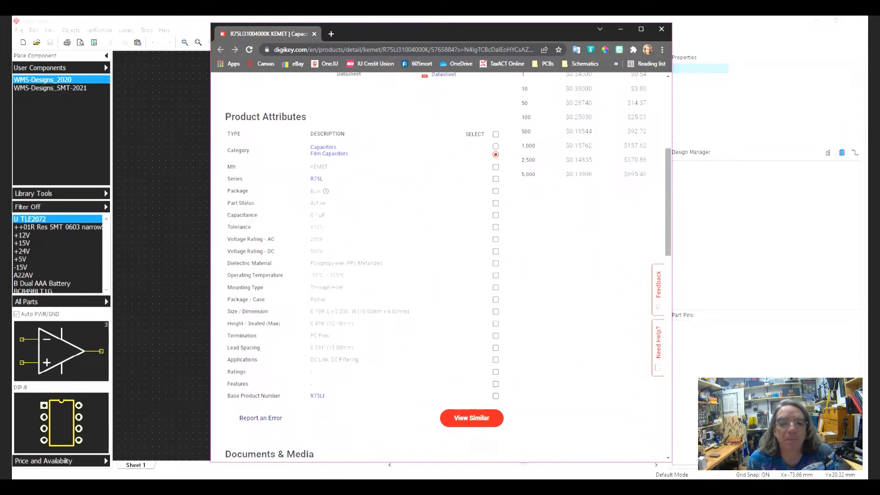
{"action": "left_click_drag", "start_coordinate": [667, 202], "coordinate": [667, 206]}
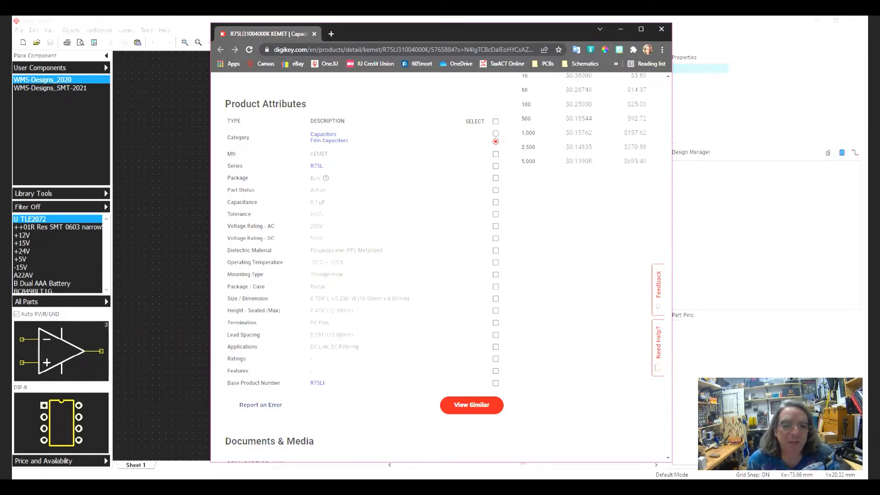
{"action": "left_click_drag", "start_coordinate": [521, 29], "coordinate": [0, 43]}
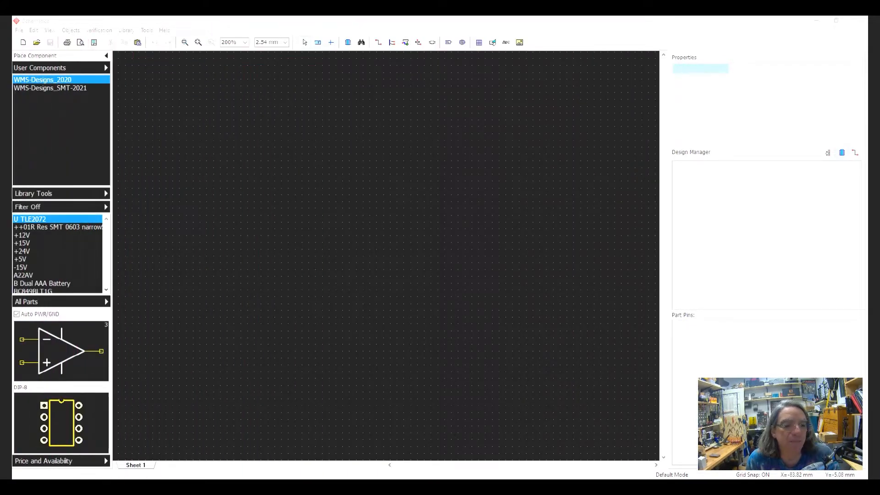
Look through the capacitors in the WMS-Designs_2020 user library for a film capacitor with suitable lead spacing
{"action": "scroll", "coordinate": [58, 255], "scroll_direction": "down", "scroll_amount": 4}
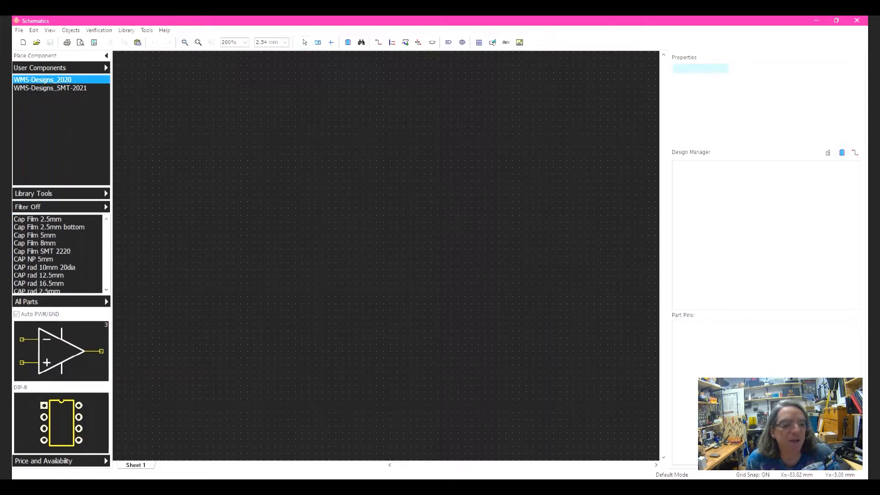
{"action": "scroll", "coordinate": [58, 254], "scroll_direction": "up", "scroll_amount": 2}
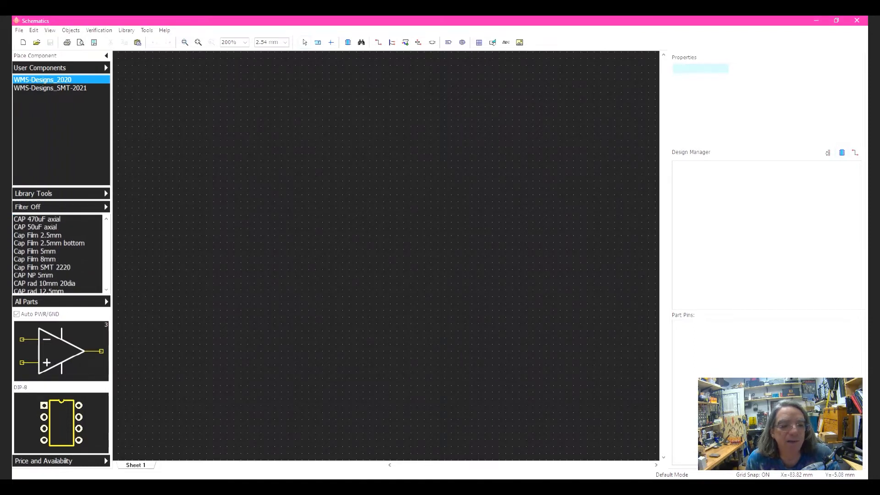
{"action": "left_click", "coordinate": [106, 289]}
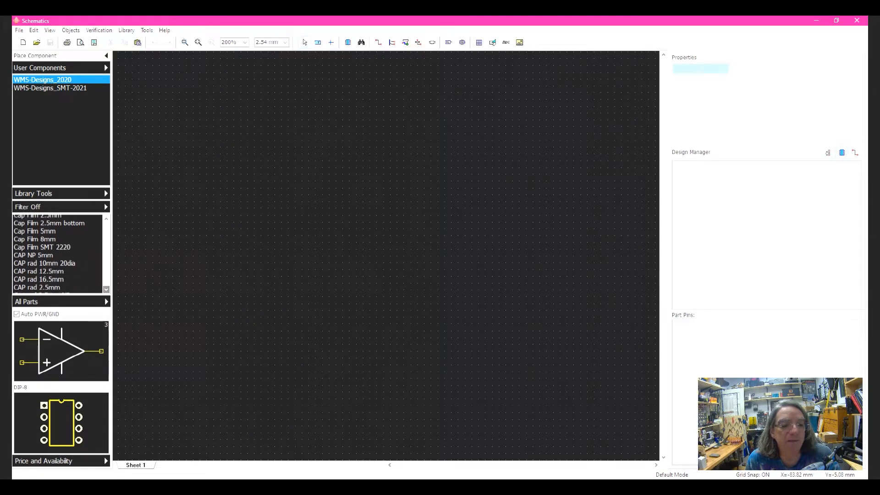
{"action": "left_click_drag", "start_coordinate": [106, 229], "coordinate": [106, 230]}
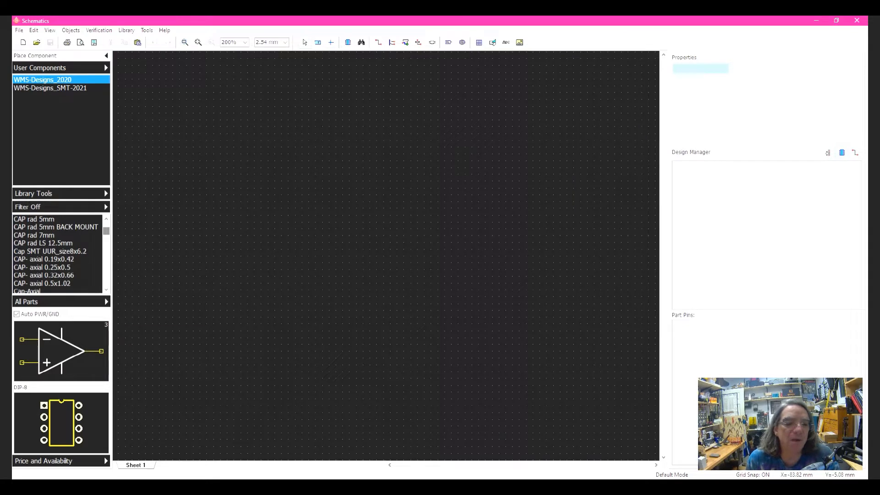
{"action": "left_click", "coordinate": [106, 218]}
{"action": "left_click", "coordinate": [105, 289]}
{"action": "left_click_drag", "start_coordinate": [106, 289], "coordinate": [106, 289]}
{"action": "left_click_drag", "start_coordinate": [105, 235], "coordinate": [106, 219]}
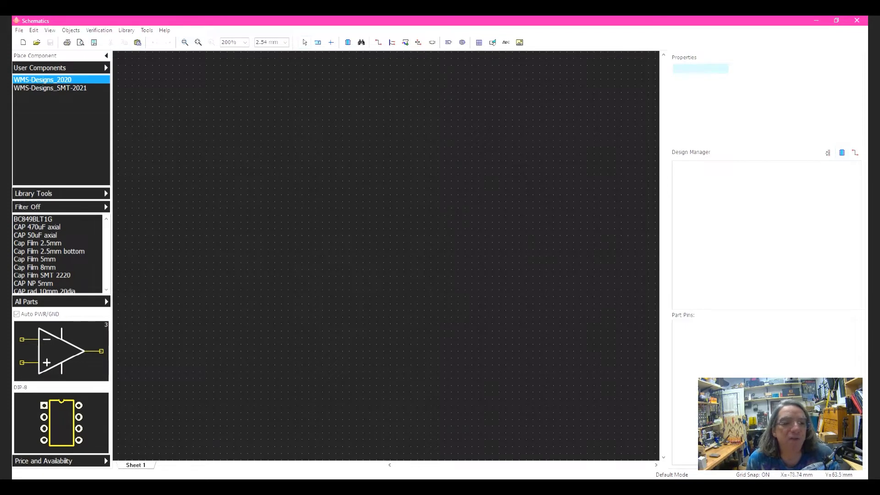
Switch the component source from user components to the standard Components libraries and preview the aluminum radial and SMD capacitor categories
{"action": "left_click", "coordinate": [61, 67]}
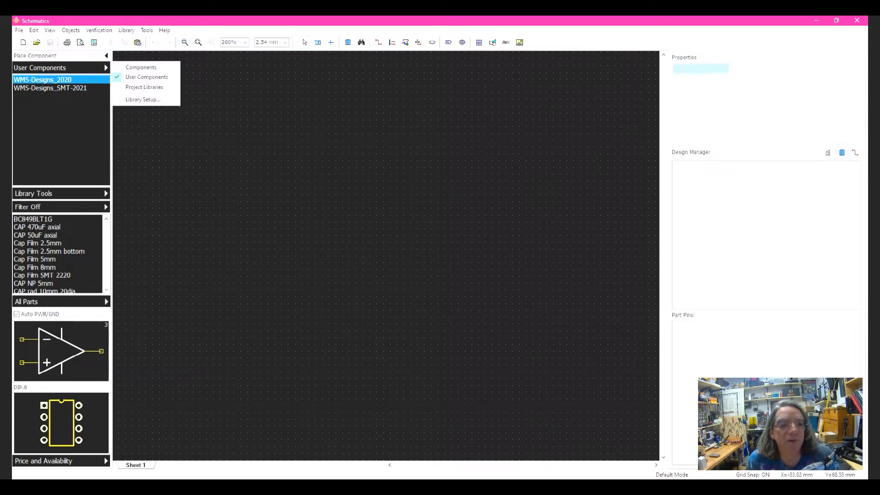
{"action": "left_click", "coordinate": [141, 67]}
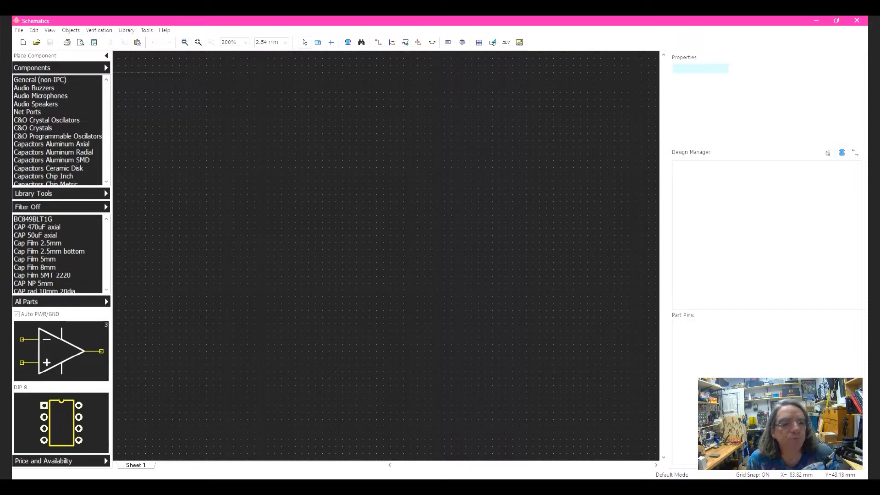
{"action": "left_click", "coordinate": [53, 152]}
{"action": "key", "text": "Down"}
{"action": "key", "text": "Down"}
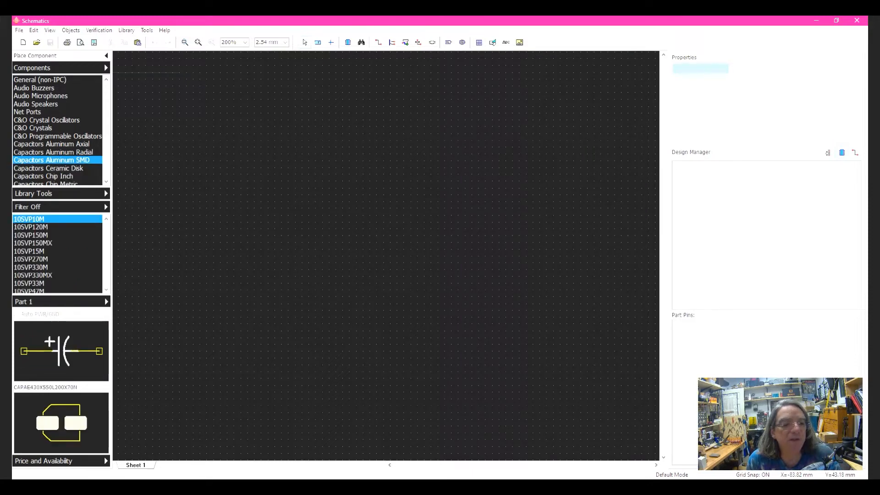
Look through the standard component library categories for a film capacitor library
{"action": "left_click", "coordinate": [106, 182]}
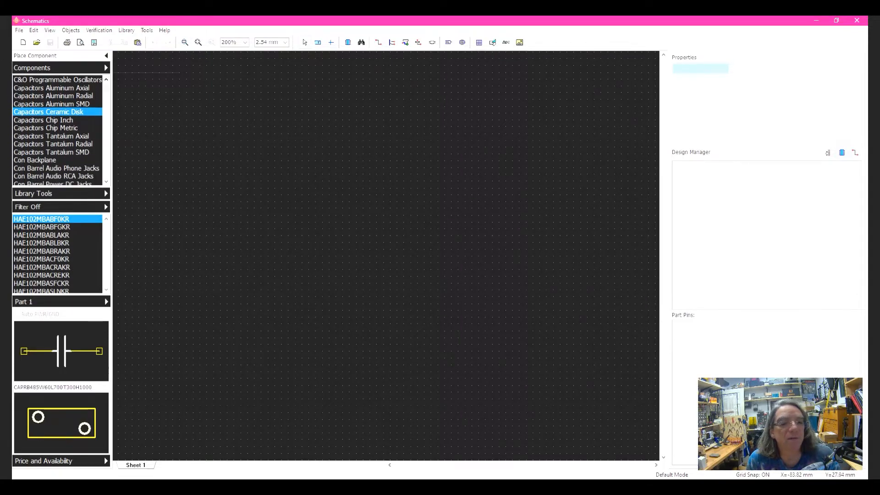
{"action": "scroll", "coordinate": [57, 130], "scroll_direction": "up", "scroll_amount": 3}
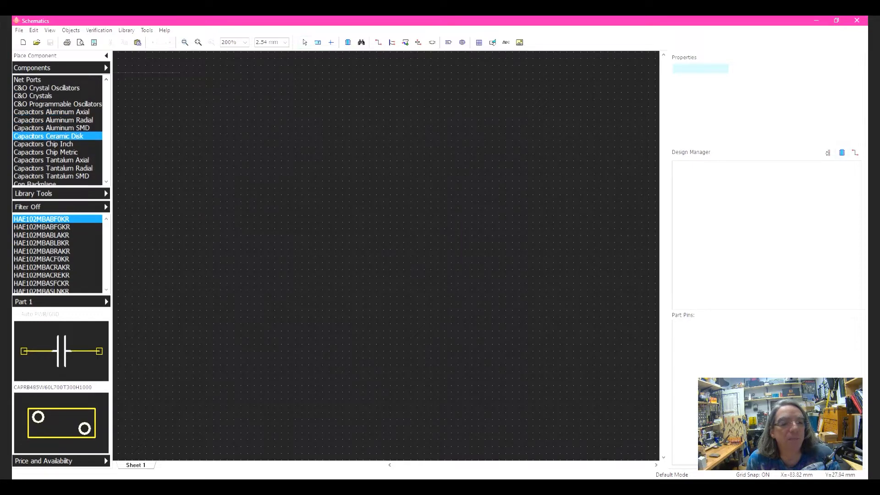
{"action": "scroll", "coordinate": [57, 131], "scroll_direction": "down", "scroll_amount": 10}
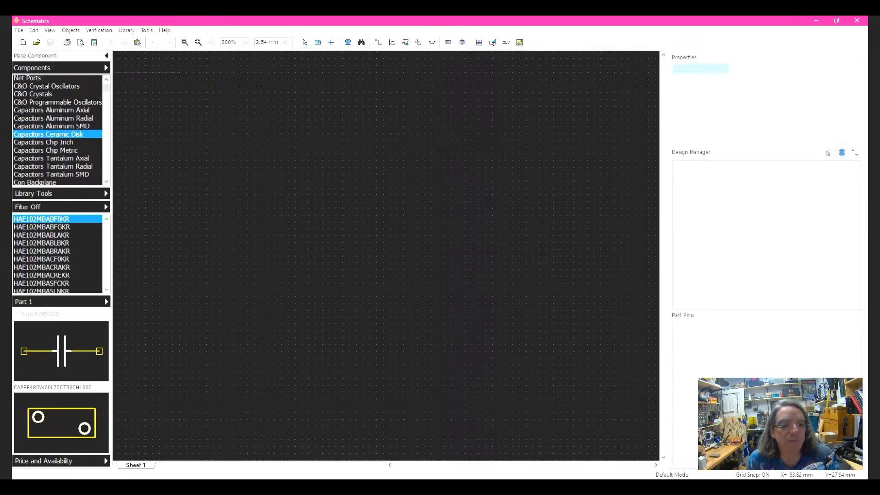
{"action": "scroll", "coordinate": [58, 130], "scroll_direction": "down", "scroll_amount": 20}
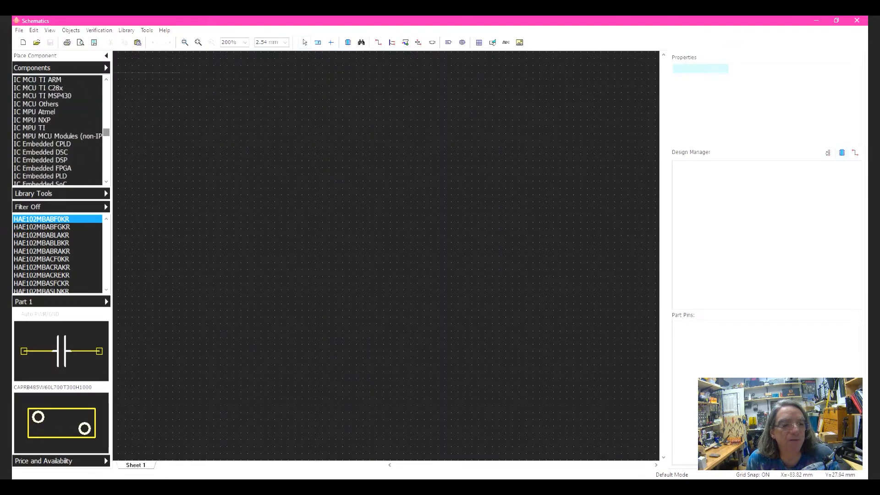
{"action": "scroll", "coordinate": [58, 131], "scroll_direction": "down", "scroll_amount": 15}
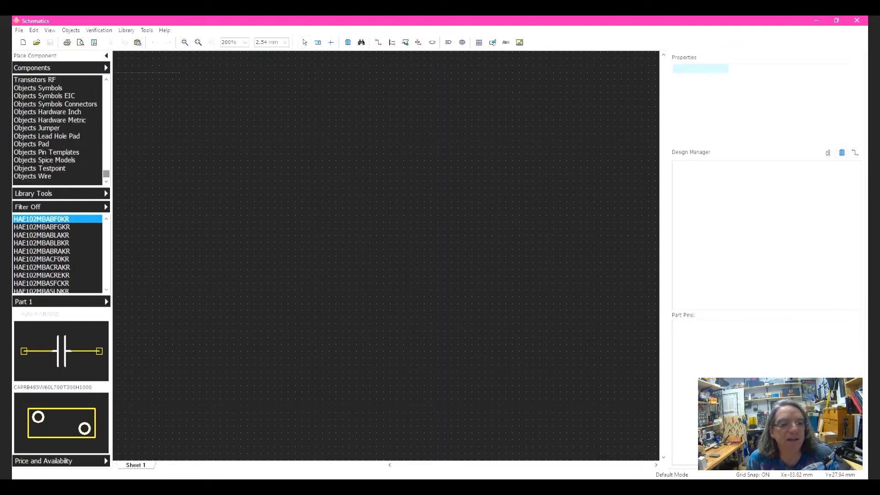
{"action": "scroll", "coordinate": [57, 131], "scroll_direction": "up", "scroll_amount": 15}
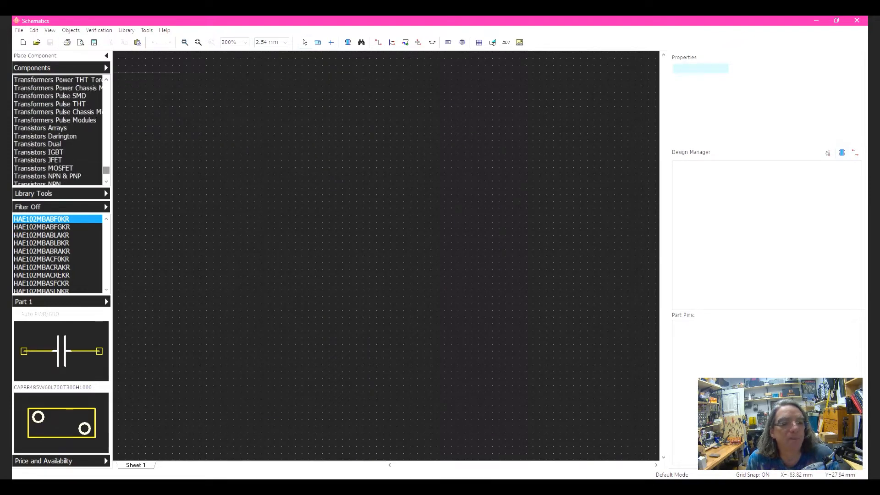
{"action": "scroll", "coordinate": [57, 131], "scroll_direction": "down", "scroll_amount": 5}
{"action": "scroll", "coordinate": [58, 130], "scroll_direction": "up", "scroll_amount": 6}
{"action": "scroll", "coordinate": [58, 130], "scroll_direction": "up", "scroll_amount": 15}
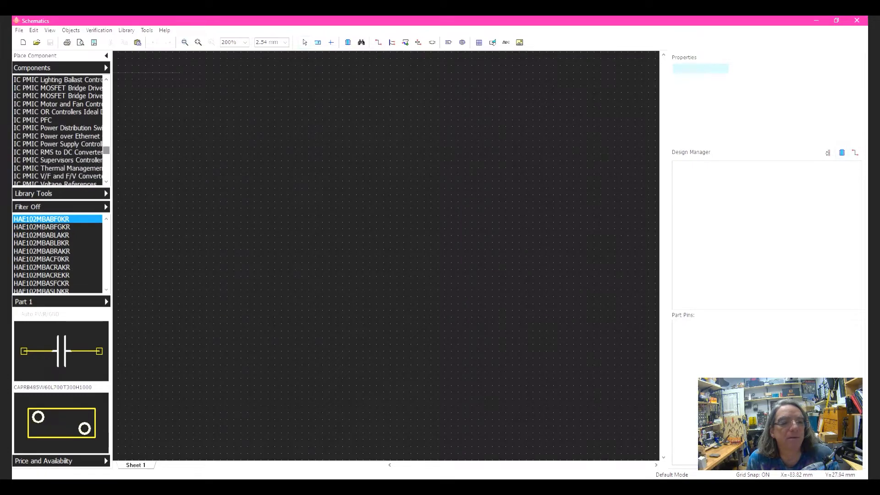
{"action": "scroll", "coordinate": [57, 131], "scroll_direction": "up", "scroll_amount": 20}
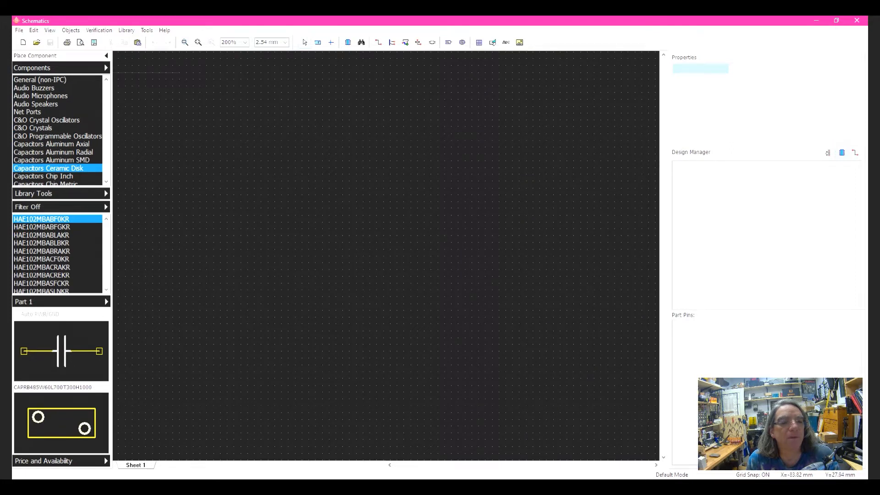
Open the General (non-IPC) library and compare the footprints of the non-polarized capacitors from CAP100 through CAP500
{"action": "left_click", "coordinate": [46, 80]}
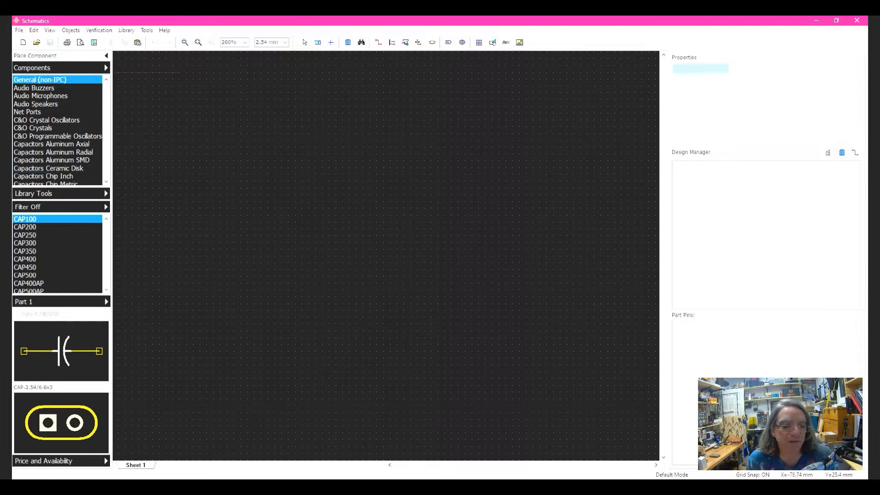
{"action": "left_click", "coordinate": [24, 227]}
{"action": "left_click", "coordinate": [25, 235]}
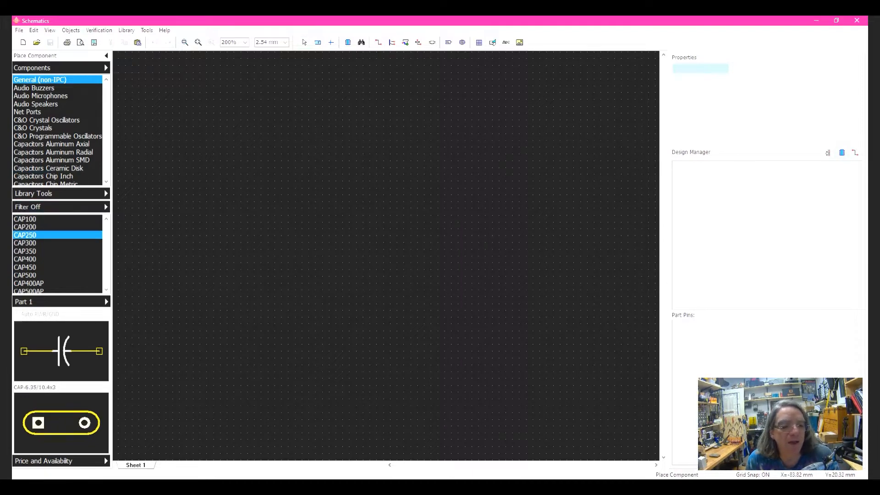
{"action": "left_click", "coordinate": [24, 243]}
{"action": "left_click", "coordinate": [25, 251]}
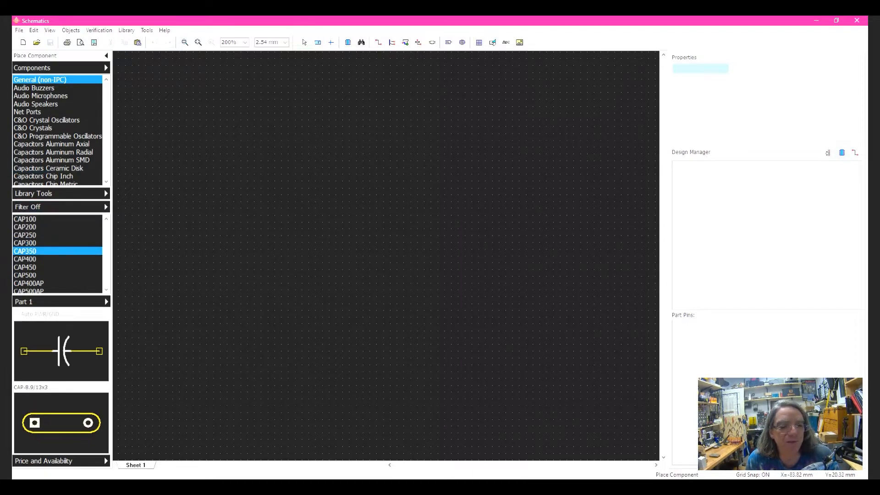
{"action": "left_click", "coordinate": [24, 259]}
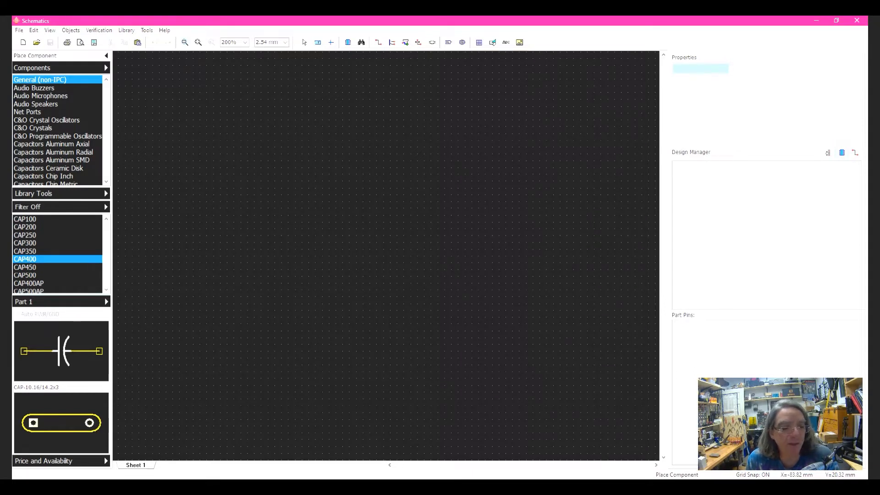
{"action": "left_click", "coordinate": [24, 267]}
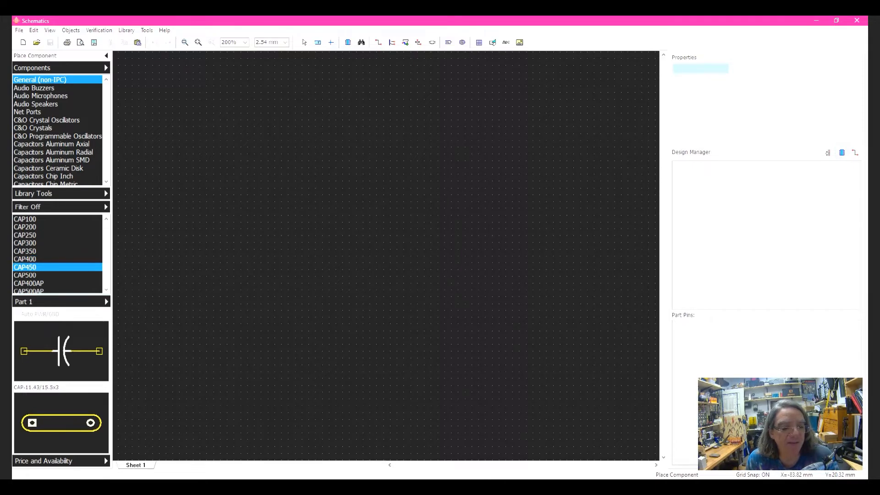
{"action": "left_click", "coordinate": [24, 274]}
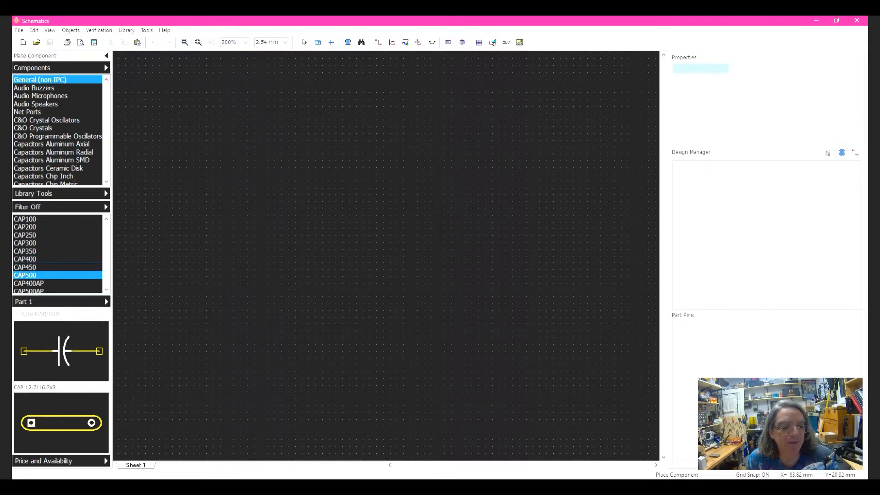
Check the CAP400AP and larger polarized capacitors and the parts following them in the General library, then leave component placement
{"action": "left_click", "coordinate": [29, 283]}
{"action": "left_click", "coordinate": [28, 291]}
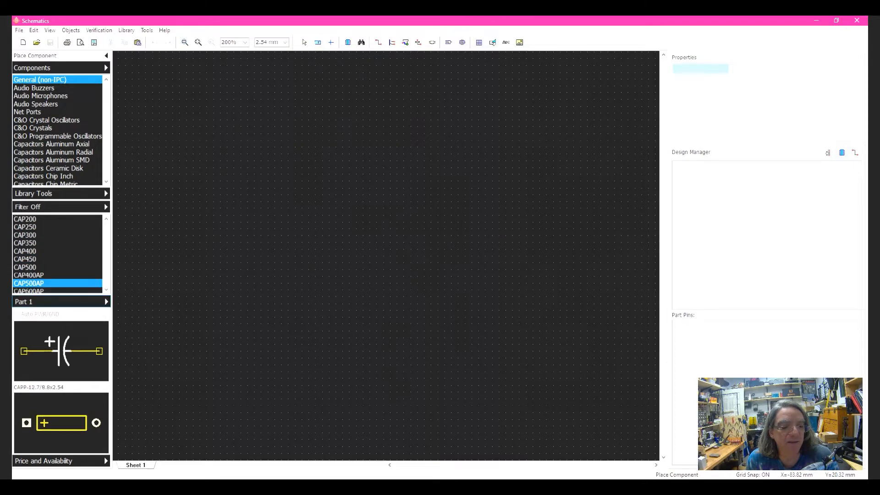
{"action": "left_click", "coordinate": [106, 289]}
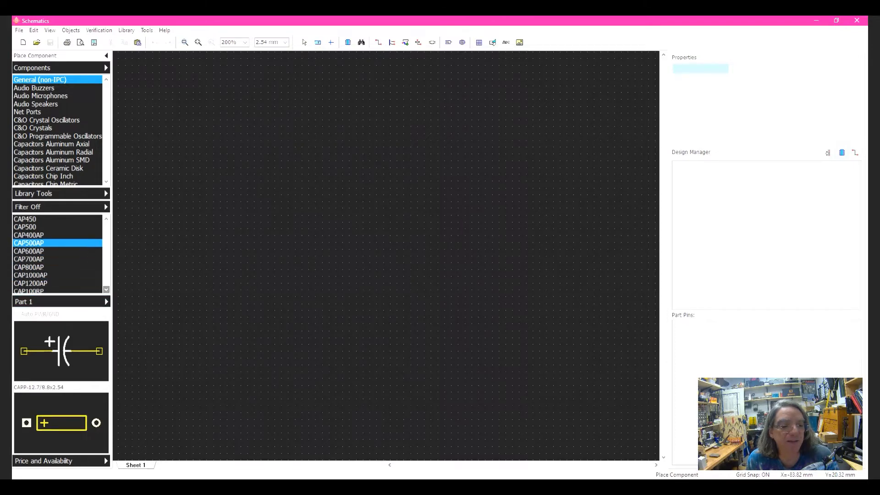
{"action": "left_click", "coordinate": [29, 267]}
{"action": "left_click", "coordinate": [28, 282]}
{"action": "left_click", "coordinate": [106, 289]}
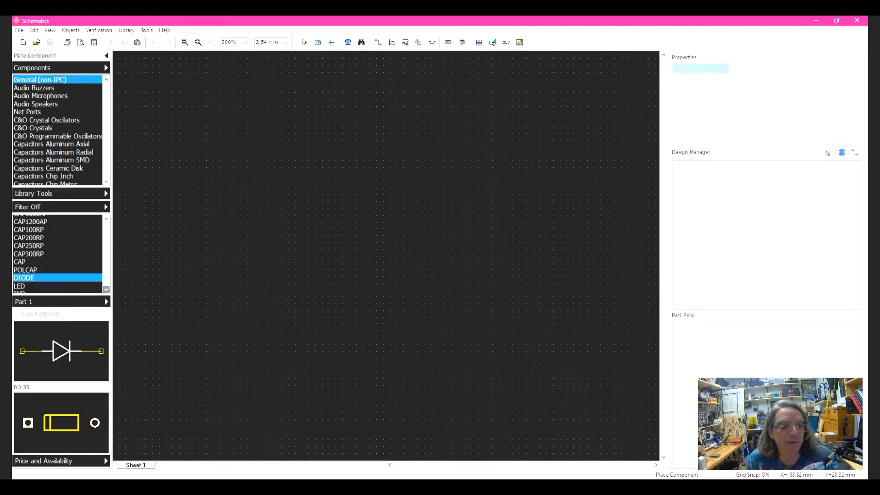
{"action": "left_click_drag", "start_coordinate": [106, 229], "coordinate": [106, 223]}
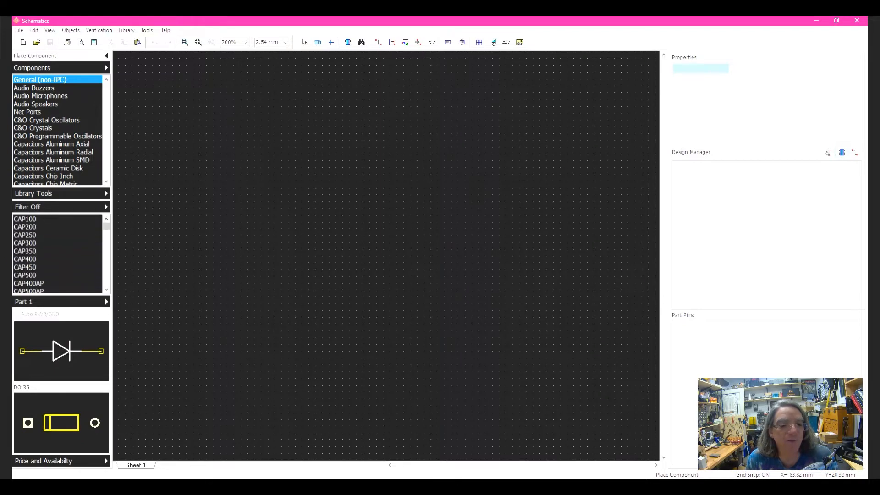
{"action": "key", "text": "Escape"}
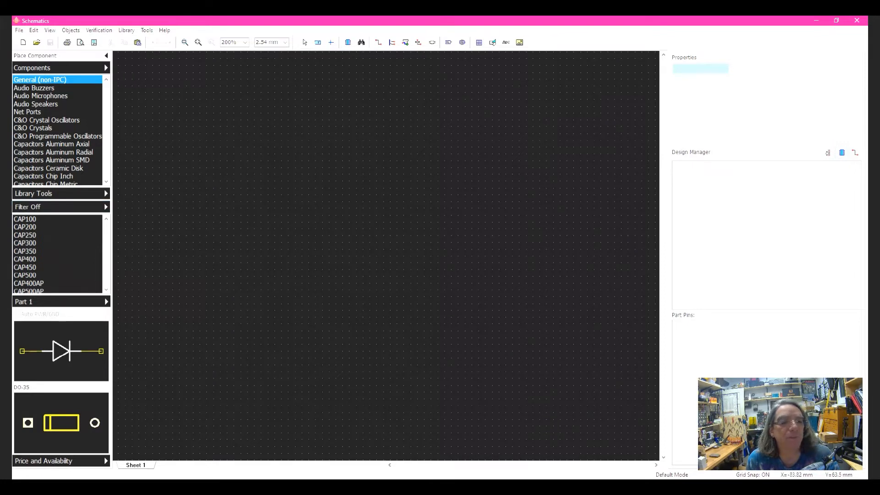
Switch the component source to User Components and preview the Cap Film 8mm part in the WMS-Designs_2020 library
{"action": "left_click", "coordinate": [106, 68]}
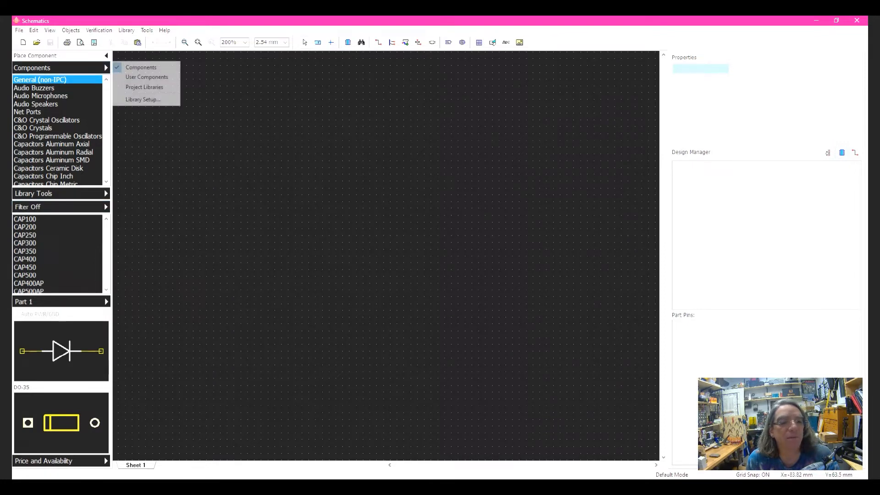
{"action": "left_click", "coordinate": [146, 77]}
{"action": "left_click", "coordinate": [42, 80]}
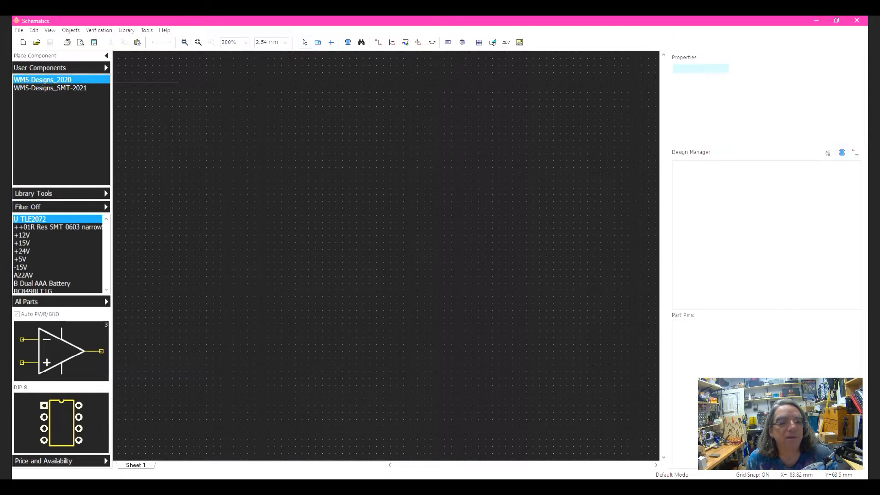
{"action": "scroll", "coordinate": [57, 254], "scroll_direction": "down", "scroll_amount": 8}
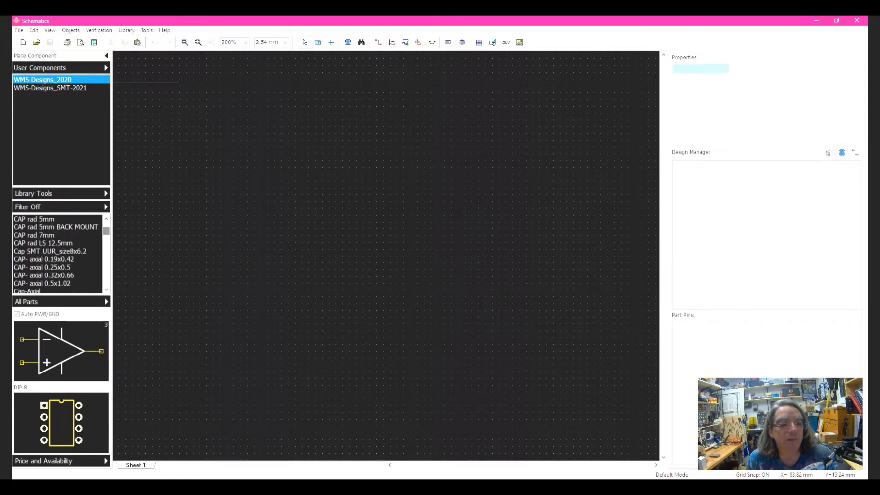
{"action": "left_click_drag", "start_coordinate": [106, 229], "coordinate": [106, 227]}
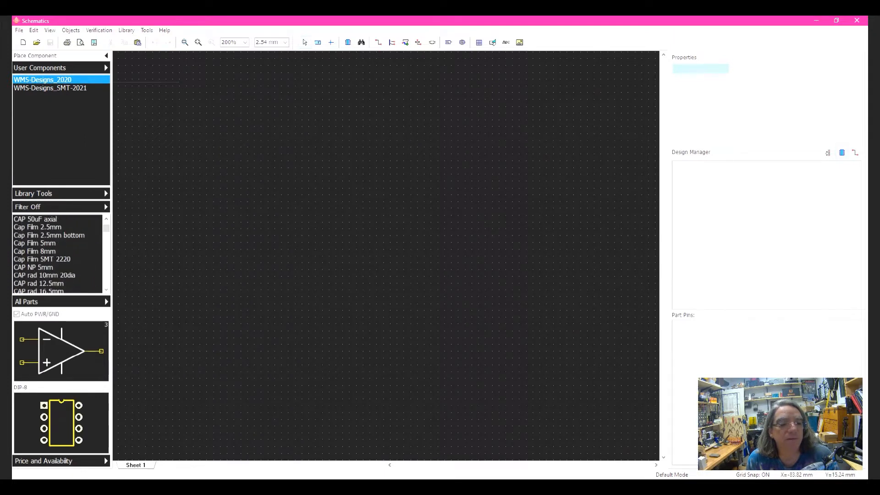
{"action": "left_click", "coordinate": [35, 251]}
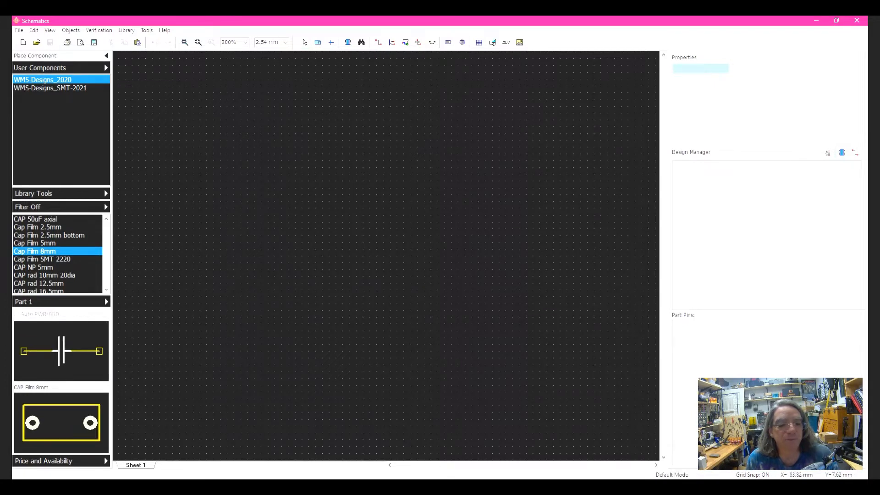
{"action": "left_click", "coordinate": [34, 251]}
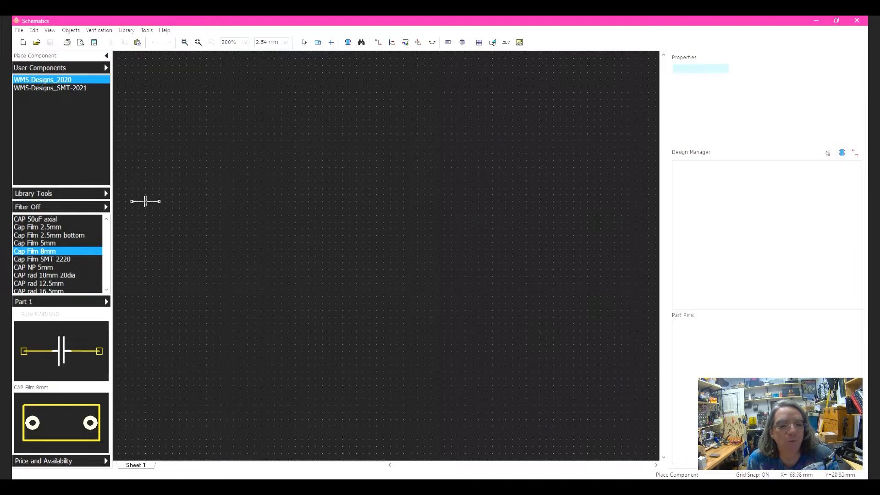
{"action": "left_click", "coordinate": [159, 201]}
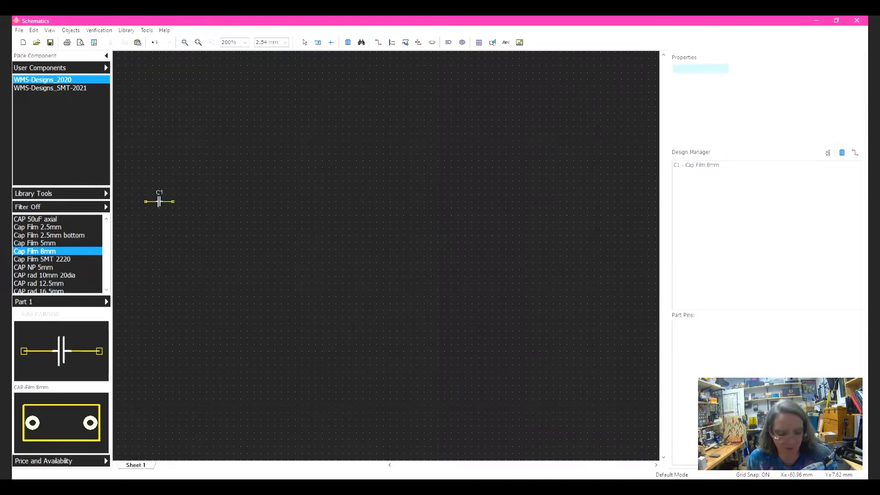
{"action": "left_click", "coordinate": [159, 201]}
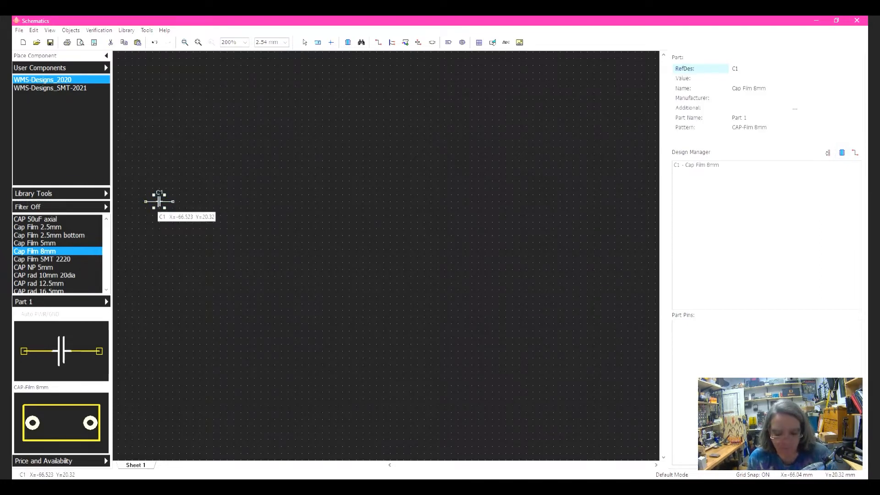
{"action": "key", "text": "Delete"}
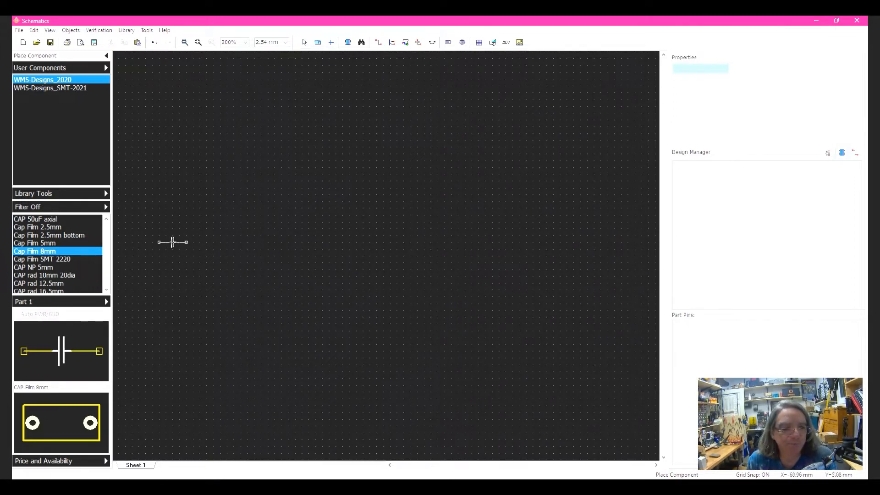
{"action": "key", "text": "Escape"}
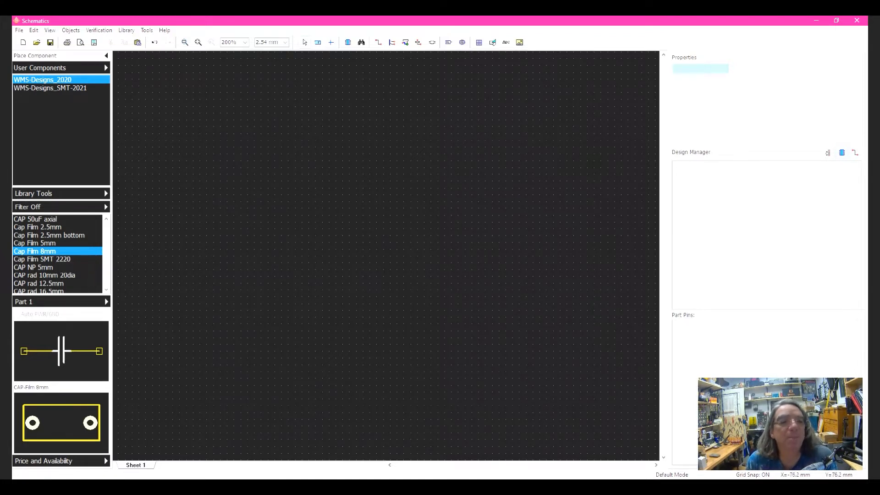
Open the Pattern Editor and load the CAP-Film 8mm pattern from the WMS-Designs_2020 library
{"action": "key", "text": "alt+t"}
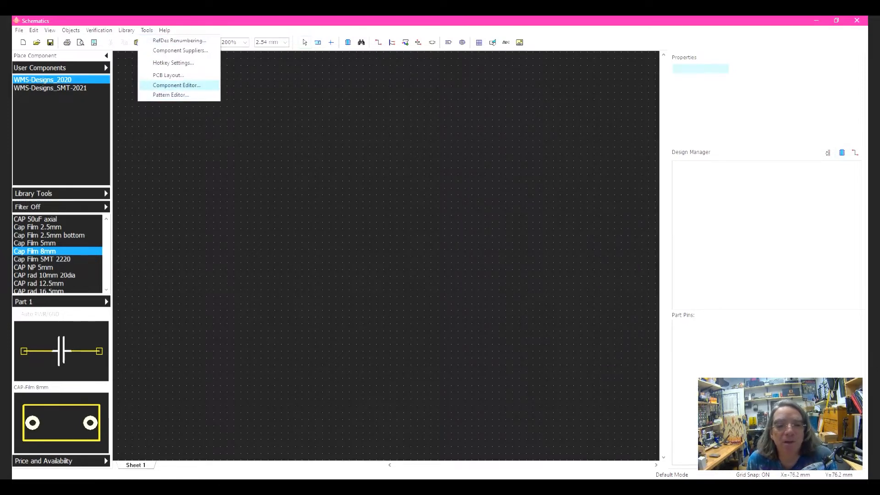
{"action": "key", "text": "Escape"}
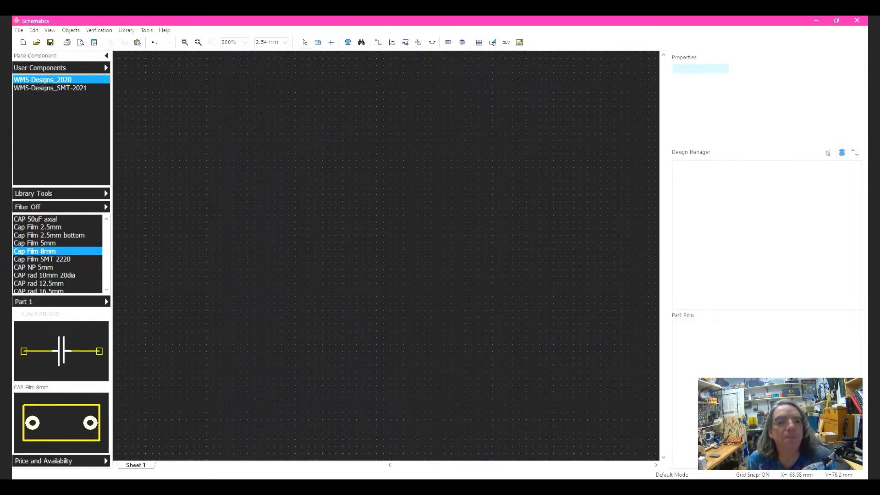
{"action": "left_click", "coordinate": [146, 30]}
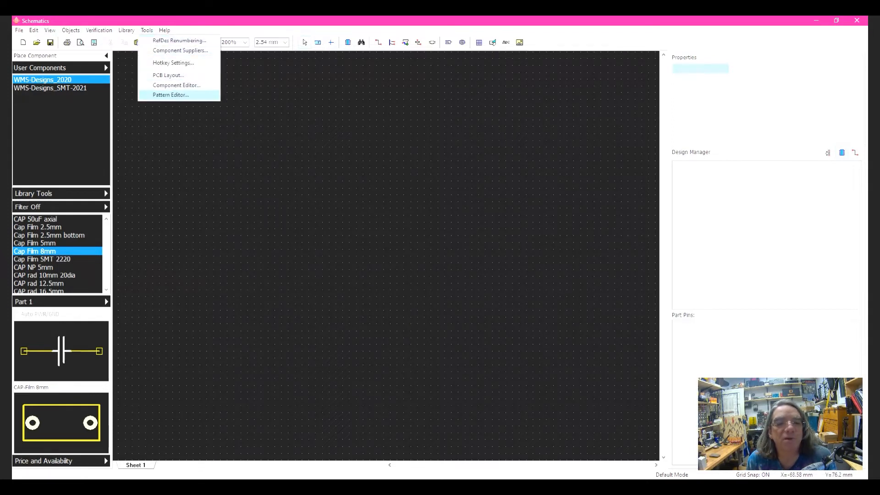
{"action": "left_click", "coordinate": [170, 95]}
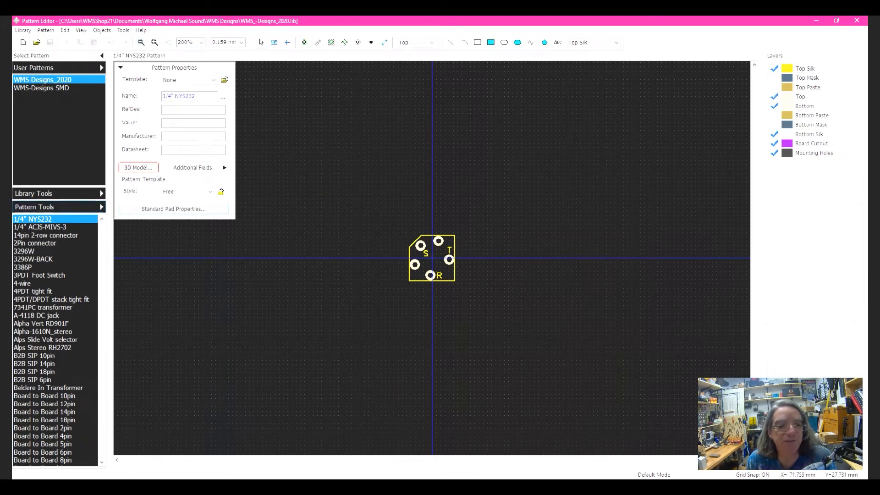
{"action": "scroll", "coordinate": [55, 339], "scroll_direction": "down", "scroll_amount": 20}
{"action": "scroll", "coordinate": [55, 339], "scroll_direction": "up", "scroll_amount": 2}
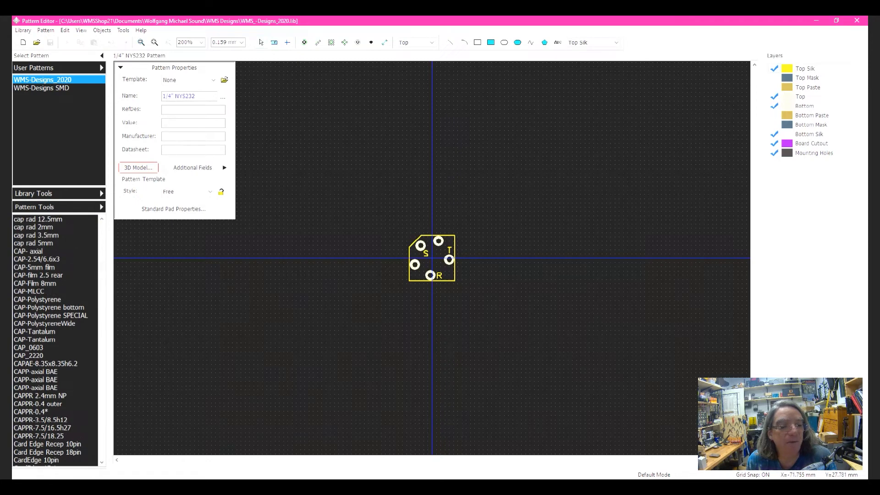
{"action": "left_click", "coordinate": [51, 284]}
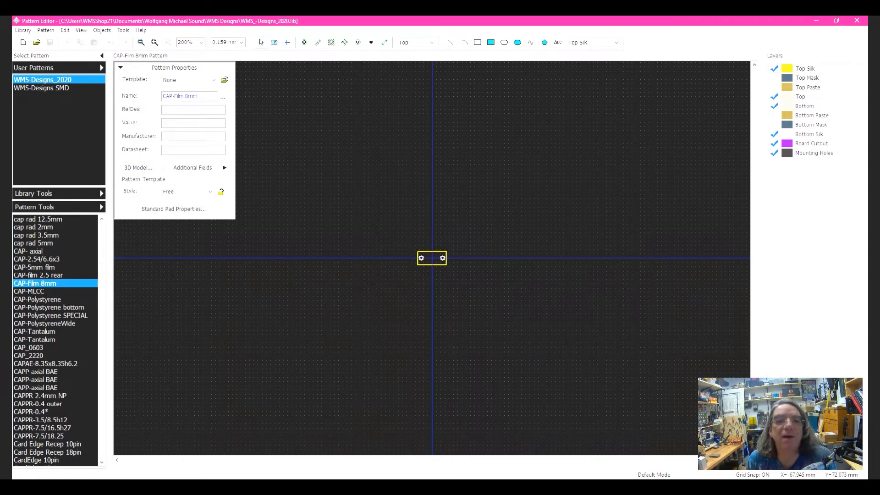
Set the X position of pad 1 in the CAP-Film 8mm pattern to -7.5 mm
{"action": "left_click", "coordinate": [141, 43]}
{"action": "left_click_drag", "start_coordinate": [355, 214], "coordinate": [531, 319]}
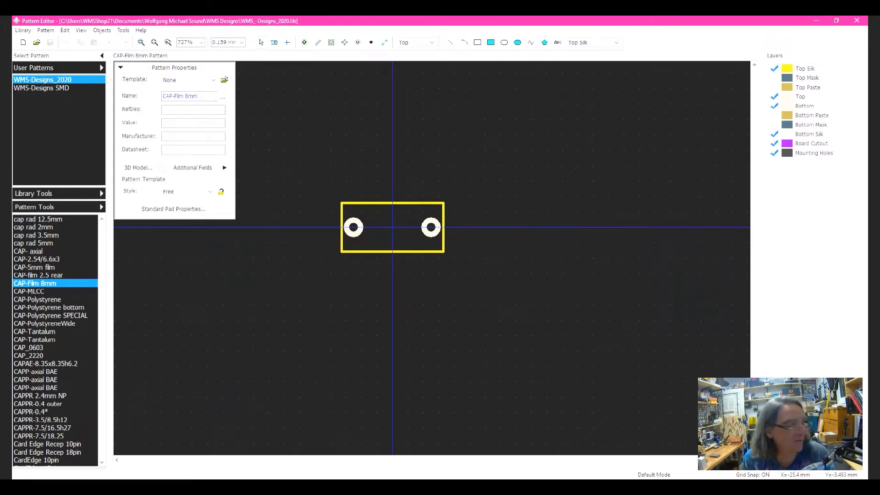
{"action": "left_click", "coordinate": [354, 227]}
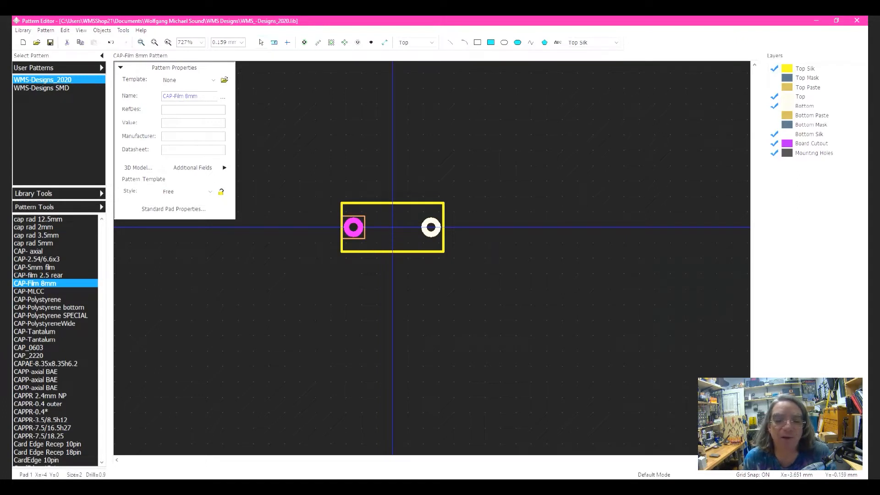
{"action": "double_click", "coordinate": [353, 227]}
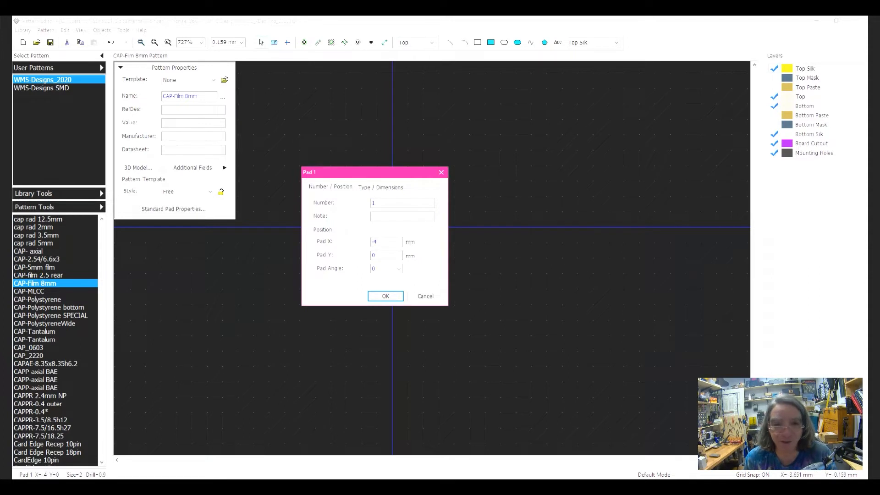
{"action": "left_click_drag", "start_coordinate": [378, 242], "coordinate": [373, 241]}
{"action": "type", "text": "7.5"}
{"action": "key", "text": "Return"}
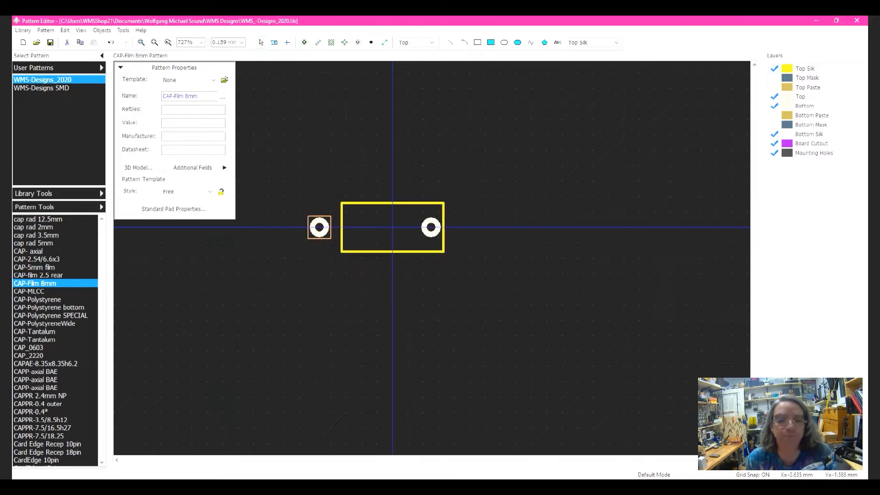
Set the X position of pad 2 to 7.5 mm
{"action": "double_click", "coordinate": [428, 236]}
{"action": "double_click", "coordinate": [374, 241]}
{"action": "type", "text": "7.5"}
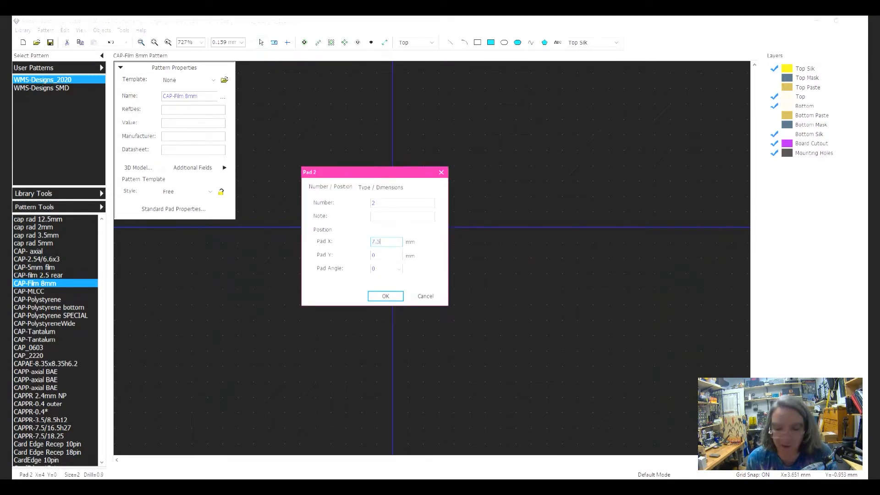
{"action": "key", "text": "Return"}
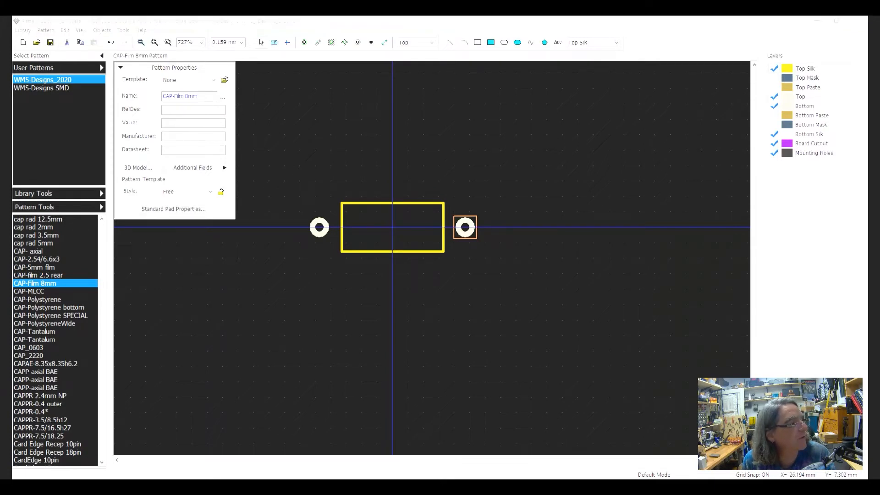
Switch to the browser's Digi-Key page for the KEMET R75LI31004000K film capacitor and open its datasheet
{"action": "left_click_drag", "start_coordinate": [0, 92], "coordinate": [423, 32]}
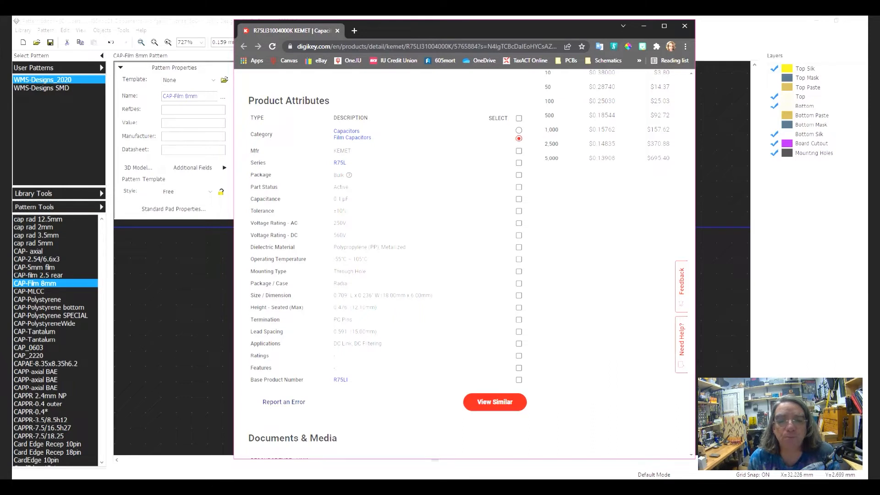
{"action": "scroll", "coordinate": [472, 264], "scroll_direction": "up", "scroll_amount": 3}
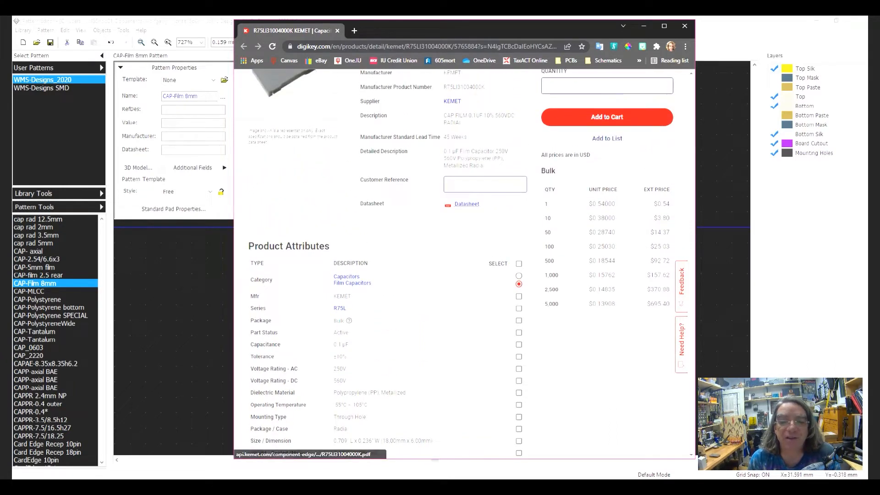
{"action": "scroll", "coordinate": [471, 263], "scroll_direction": "up", "scroll_amount": 1}
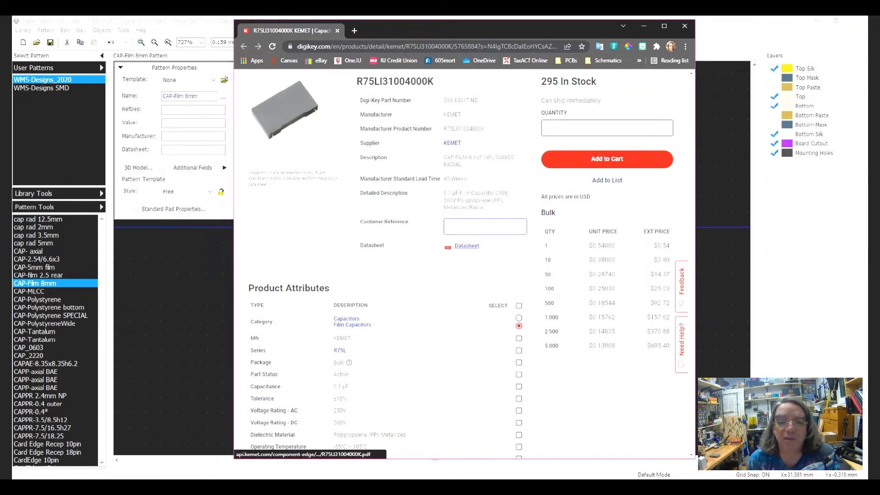
{"action": "left_click", "coordinate": [467, 246]}
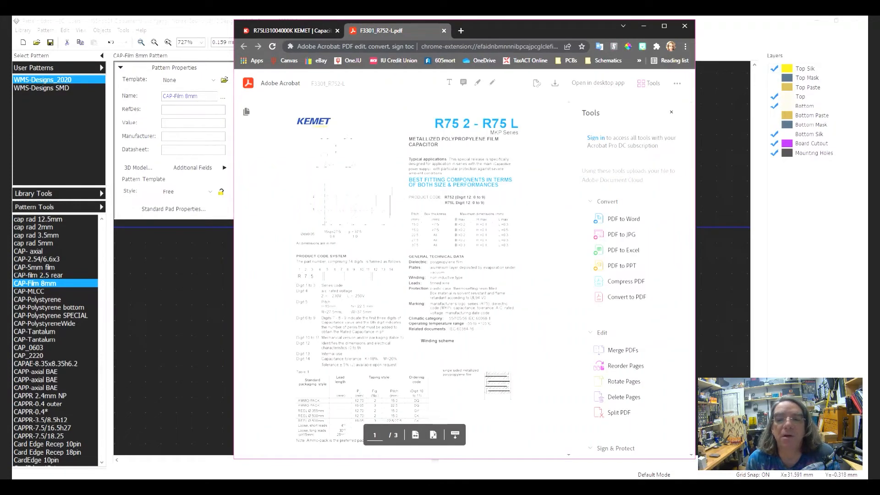
Enlarge the KEMET R75 datasheet to read the drawings and pitch table on its first page
{"action": "scroll", "coordinate": [434, 270], "scroll_direction": "down", "scroll_amount": 1}
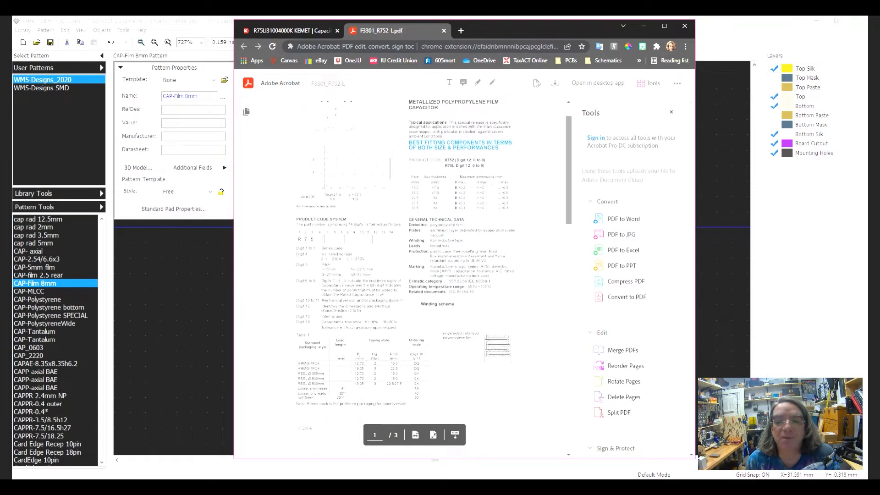
{"action": "scroll", "coordinate": [433, 271], "scroll_direction": "down", "scroll_amount": 1}
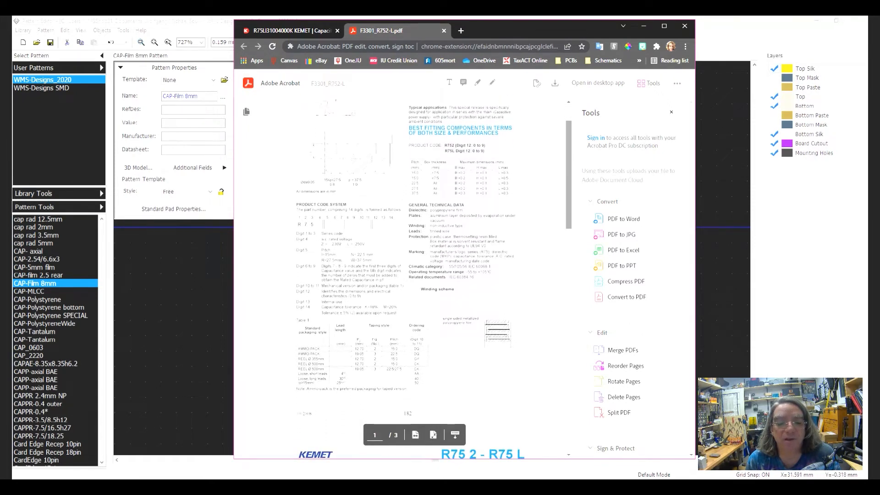
{"action": "scroll", "coordinate": [433, 270], "scroll_direction": "down", "scroll_amount": 1}
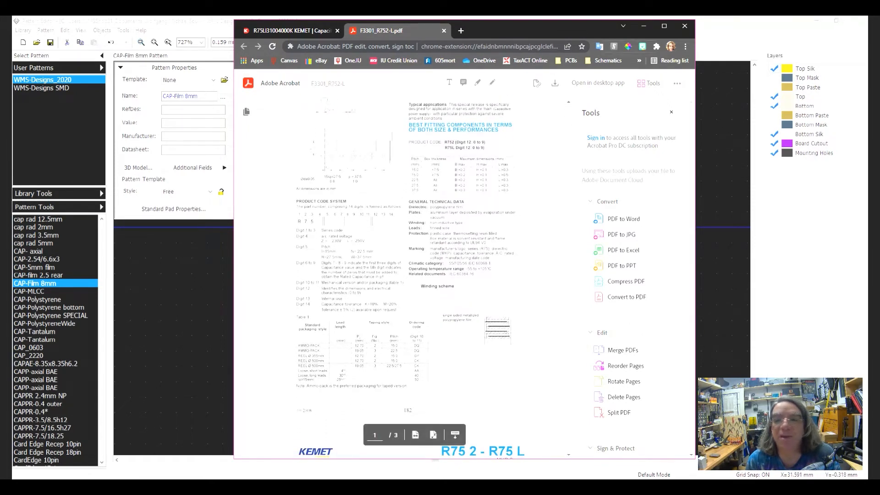
{"action": "left_click", "coordinate": [664, 26]}
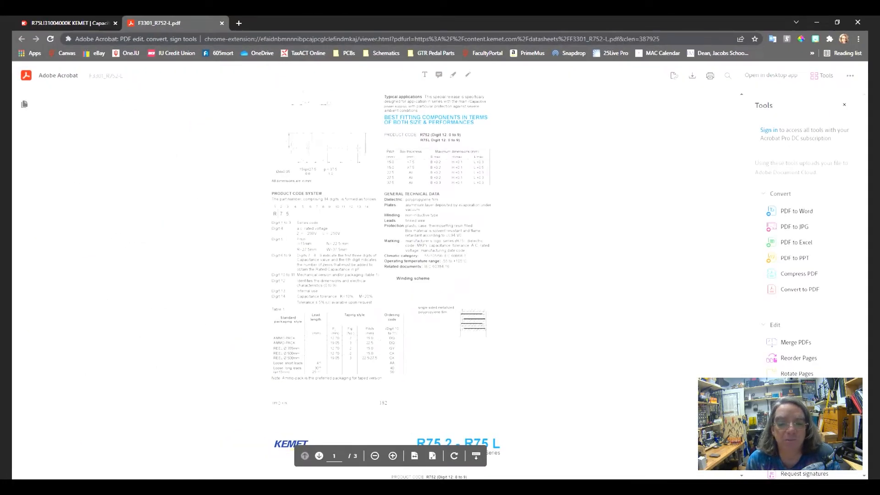
{"action": "left_click", "coordinate": [392, 456]}
{"action": "left_click", "coordinate": [393, 456]}
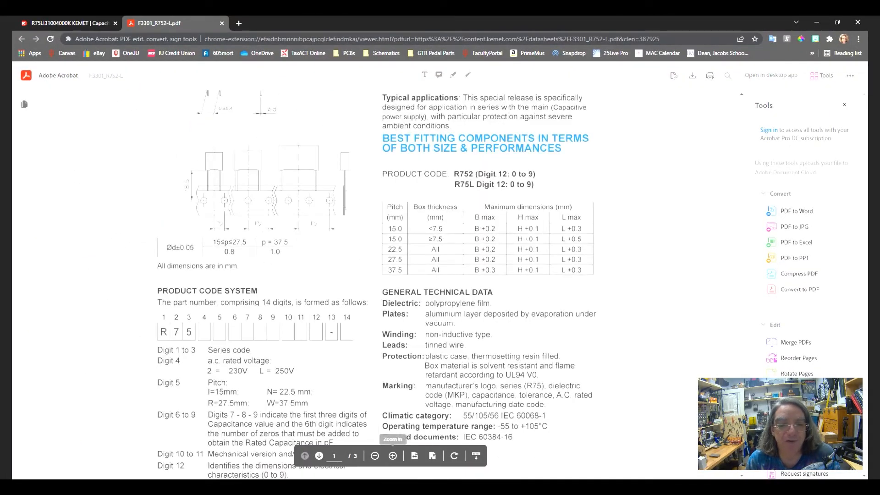
Examine the standard dimensions and part number tables for the R752 and R75L capacitors in the datasheet
{"action": "scroll", "coordinate": [433, 271], "scroll_direction": "down", "scroll_amount": 1}
{"action": "scroll", "coordinate": [434, 270], "scroll_direction": "down", "scroll_amount": 20}
{"action": "scroll", "coordinate": [434, 270], "scroll_direction": "down", "scroll_amount": 13}
{"action": "scroll", "coordinate": [433, 270], "scroll_direction": "up", "scroll_amount": 4}
{"action": "scroll", "coordinate": [433, 270], "scroll_direction": "up", "scroll_amount": 11}
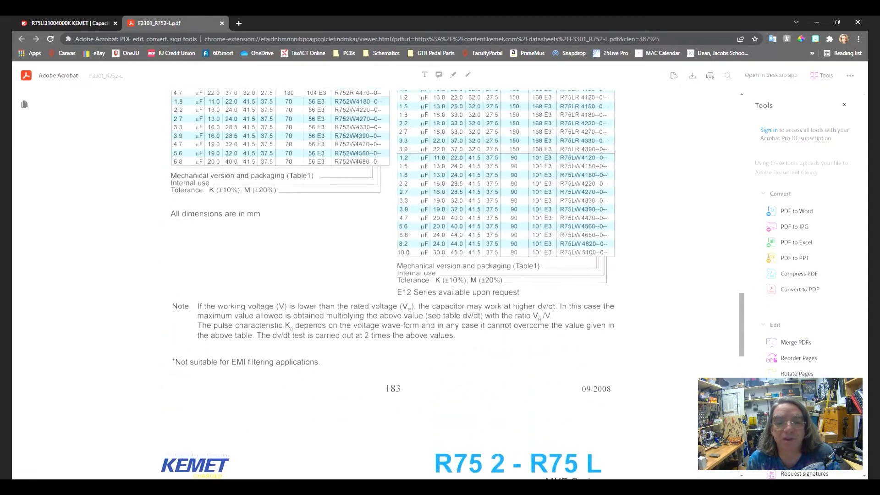
{"action": "scroll", "coordinate": [434, 270], "scroll_direction": "up", "scroll_amount": 3}
{"action": "scroll", "coordinate": [433, 270], "scroll_direction": "up", "scroll_amount": 7}
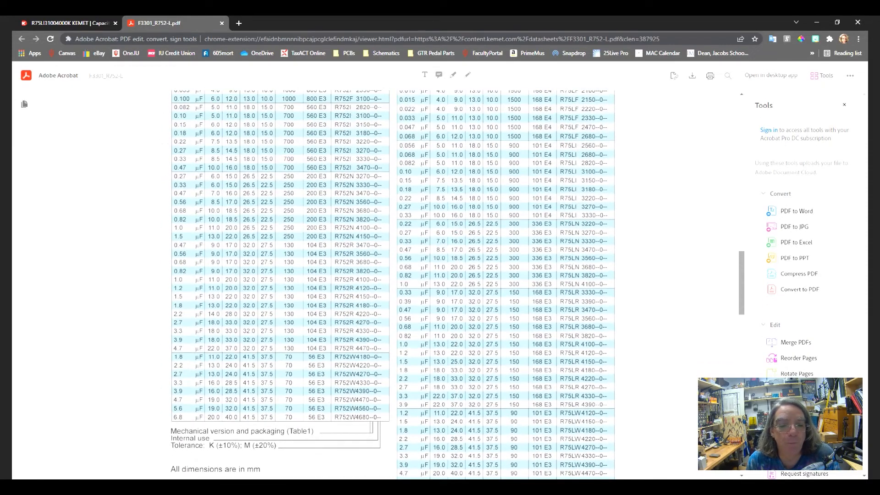
{"action": "scroll", "coordinate": [434, 270], "scroll_direction": "up", "scroll_amount": 3}
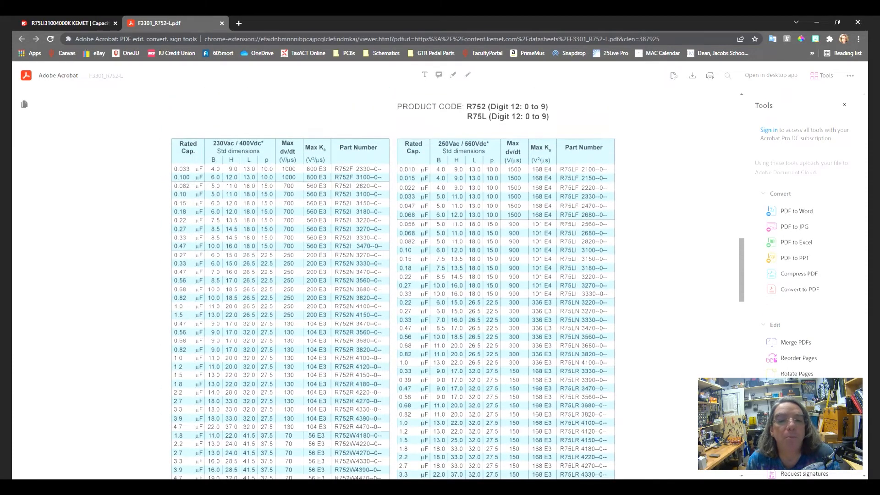
{"action": "scroll", "coordinate": [434, 270], "scroll_direction": "up", "scroll_amount": 15}
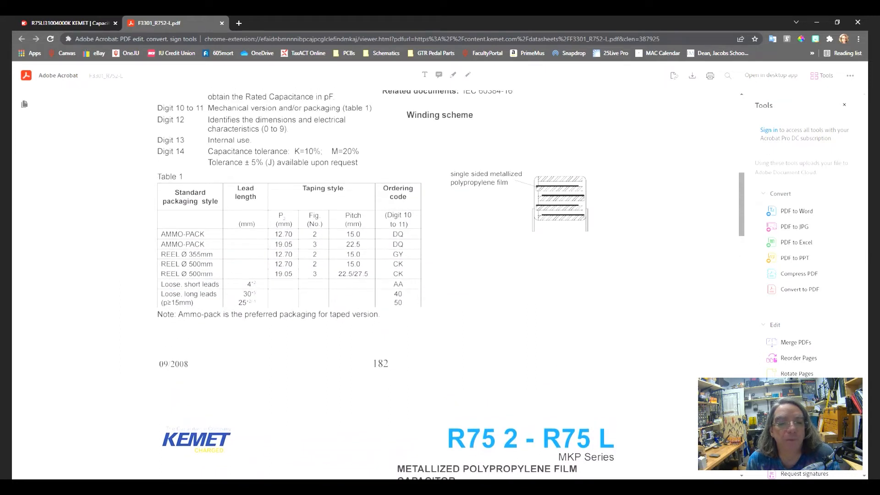
Examine the packaging table, product code system and dimension drawings on the first page of the KEMET R75 datasheet
{"action": "scroll", "coordinate": [434, 271], "scroll_direction": "up", "scroll_amount": 1}
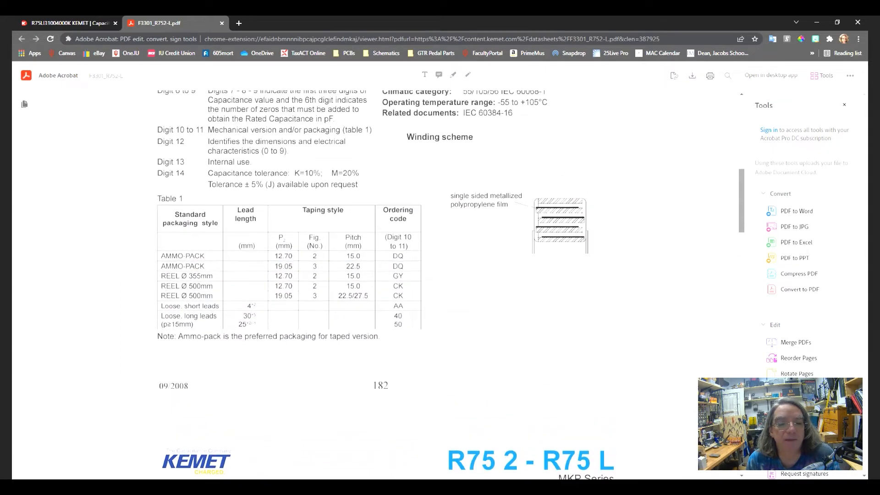
{"action": "scroll", "coordinate": [433, 270], "scroll_direction": "up", "scroll_amount": 1}
{"action": "scroll", "coordinate": [385, 285], "scroll_direction": "up", "scroll_amount": 4}
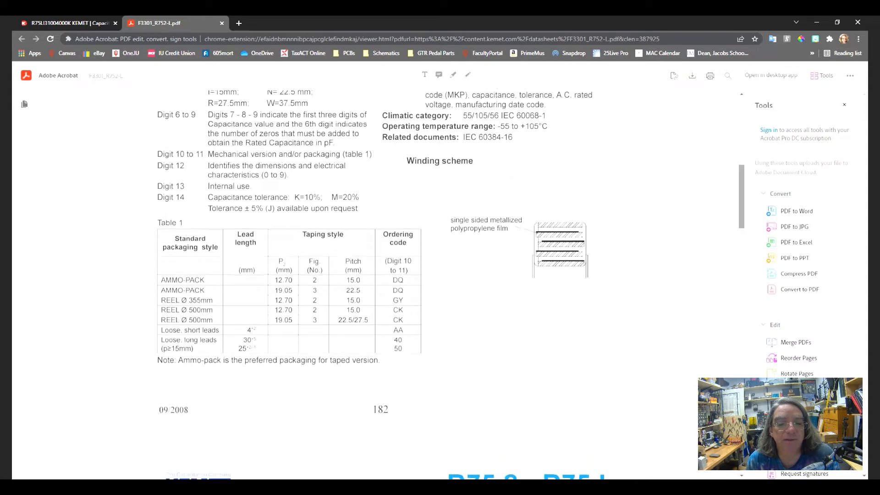
{"action": "scroll", "coordinate": [385, 284], "scroll_direction": "up", "scroll_amount": 4}
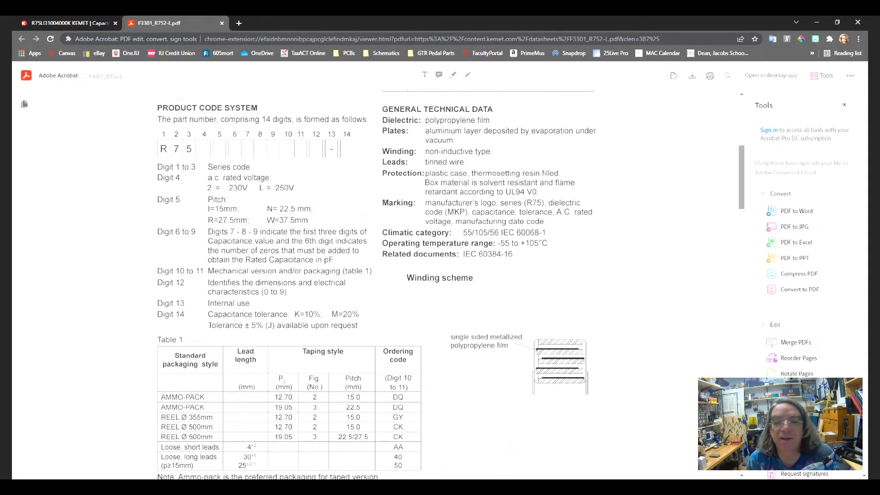
{"action": "scroll", "coordinate": [386, 285], "scroll_direction": "up", "scroll_amount": 8}
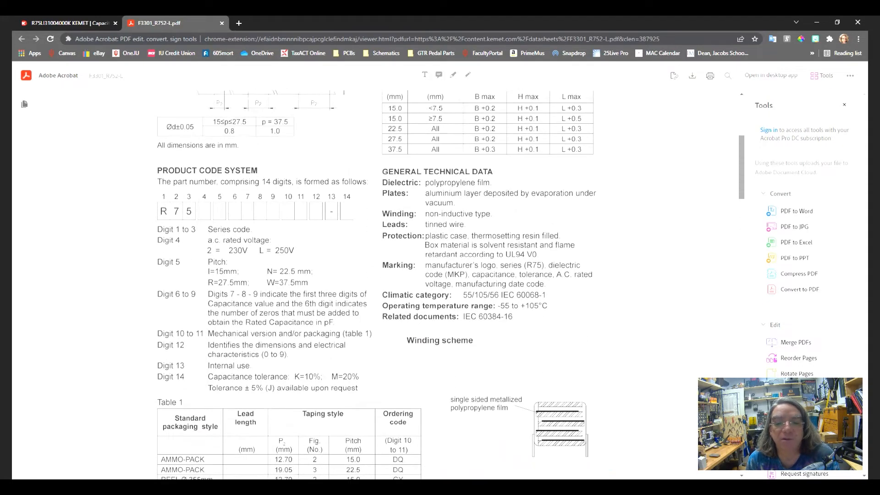
{"action": "scroll", "coordinate": [386, 284], "scroll_direction": "up", "scroll_amount": 5}
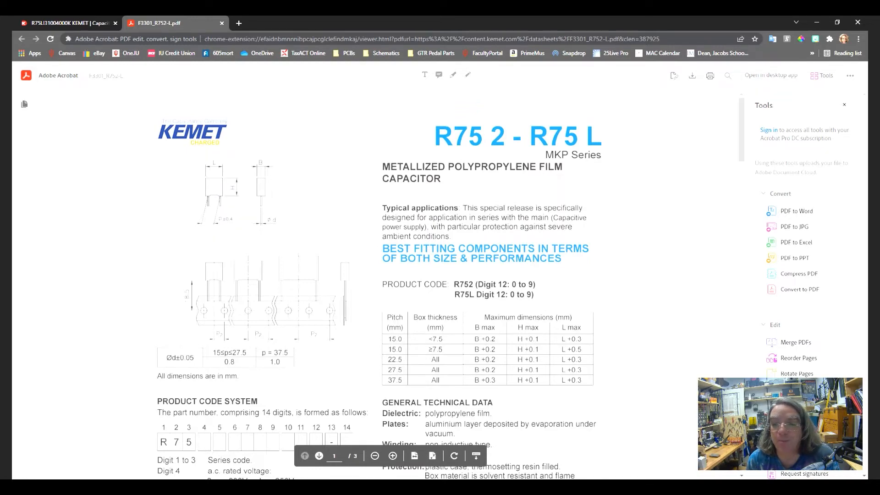
Compare the capacitor dimensions in the datasheet's R75L part number table with the Digi-Key product attributes for R75LI31004000K
{"action": "scroll", "coordinate": [440, 284], "scroll_direction": "down", "scroll_amount": 3}
{"action": "scroll", "coordinate": [440, 284], "scroll_direction": "down", "scroll_amount": 6}
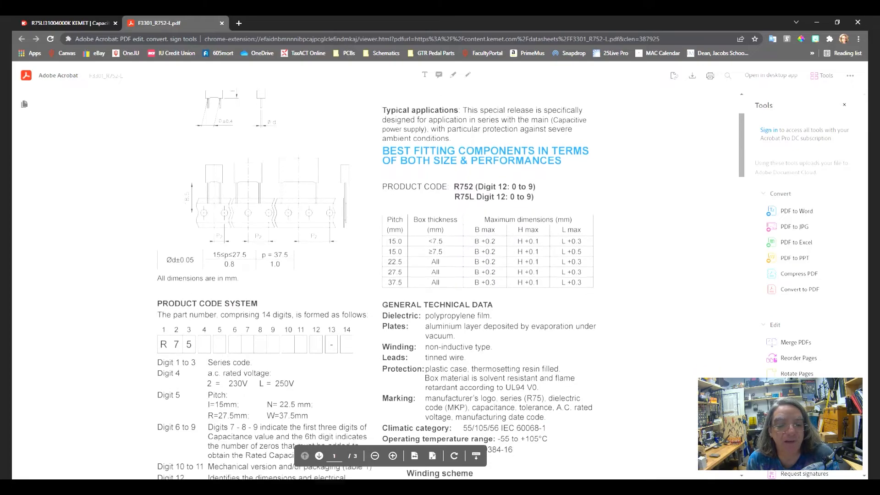
{"action": "scroll", "coordinate": [440, 284], "scroll_direction": "down", "scroll_amount": 12}
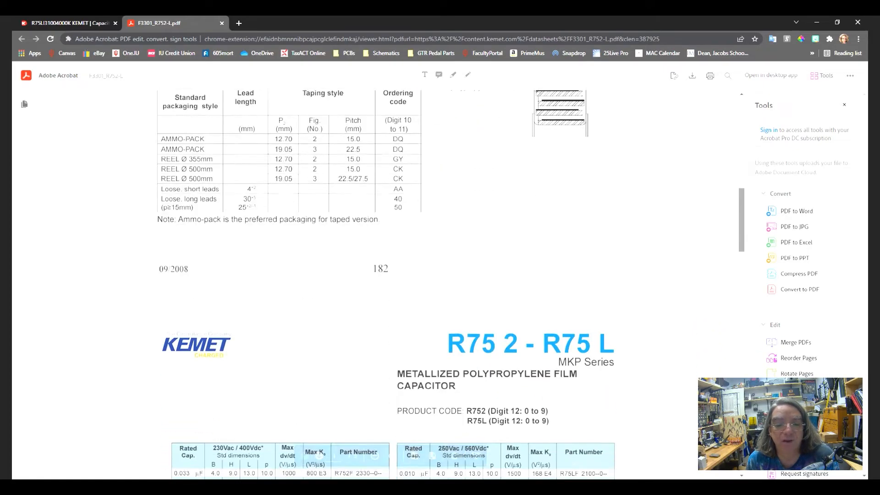
{"action": "scroll", "coordinate": [440, 284], "scroll_direction": "down", "scroll_amount": 1}
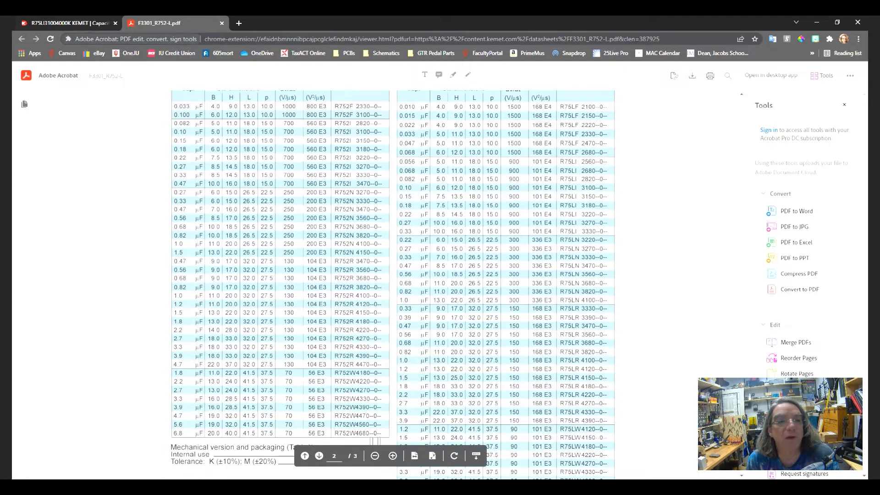
{"action": "left_click", "coordinate": [74, 22]}
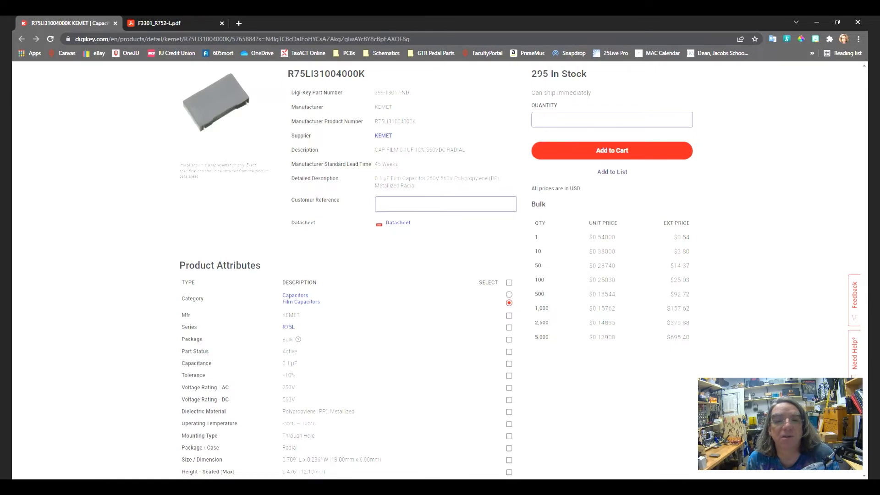
{"action": "left_click", "coordinate": [160, 23]}
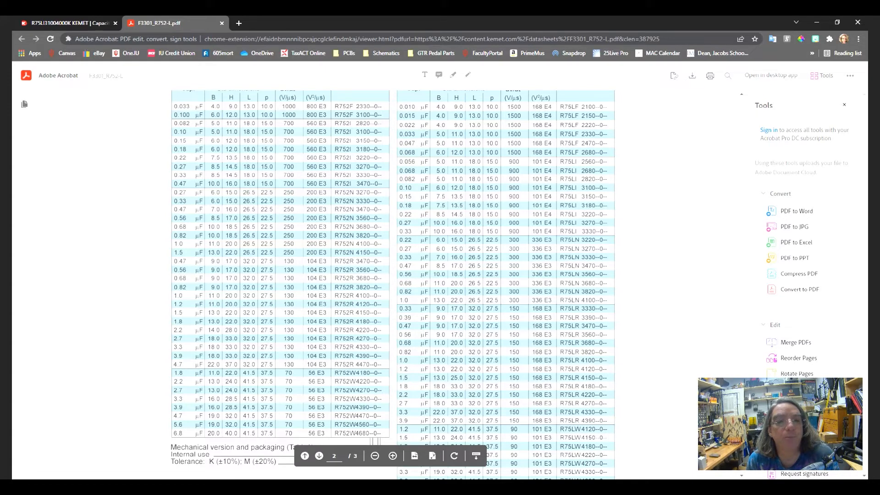
{"action": "left_click", "coordinate": [69, 23]}
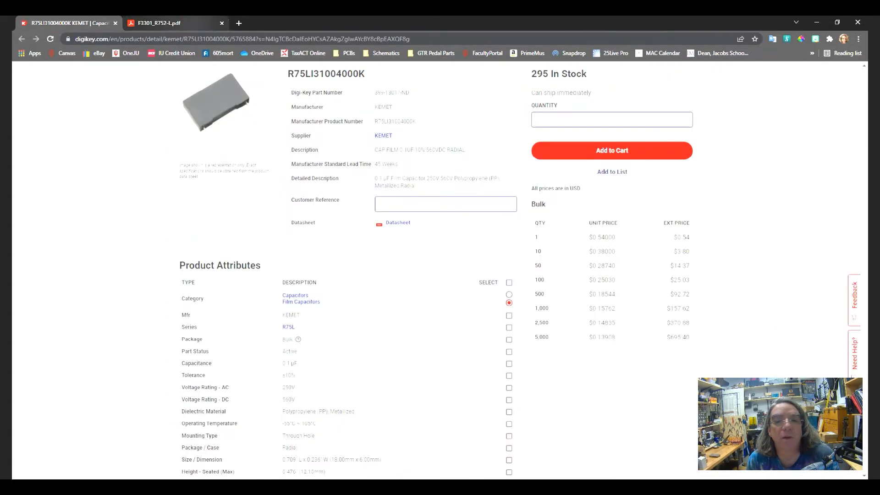
{"action": "left_click", "coordinate": [175, 23]}
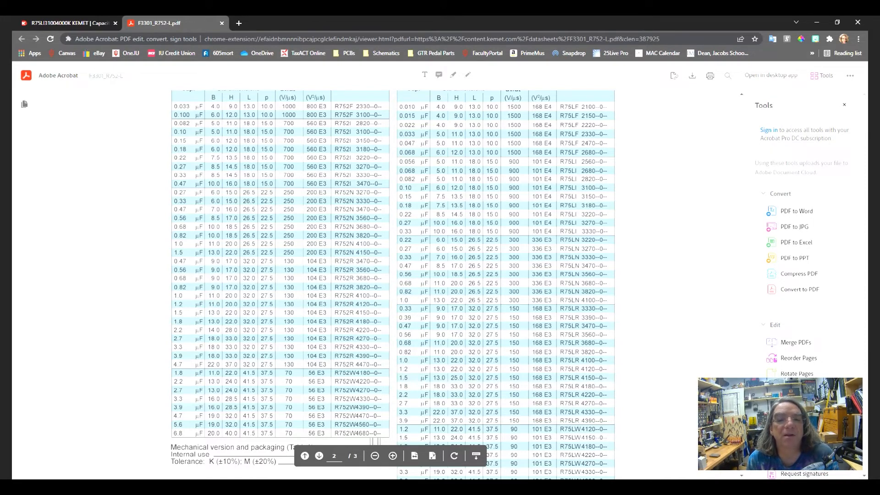
{"action": "scroll", "coordinate": [392, 284], "scroll_direction": "up", "scroll_amount": 1}
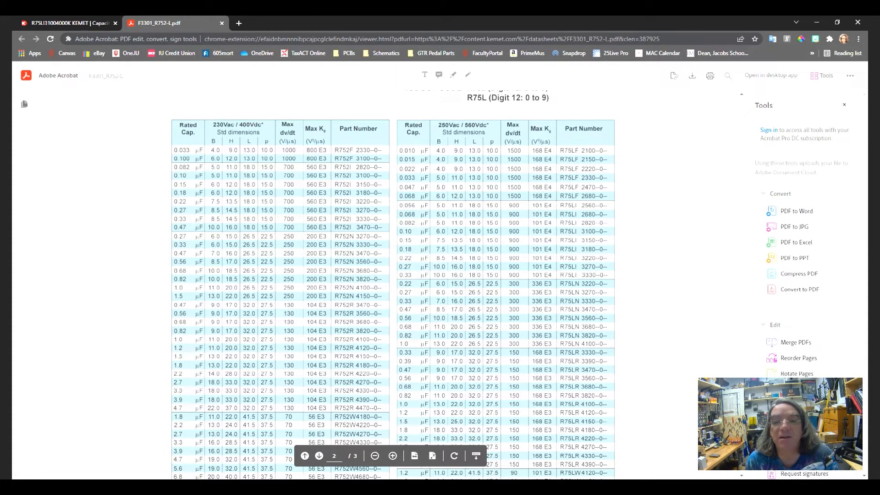
Look through the datasheet's notes and electrical characteristics, and return to the lead diameter table beneath the first-page drawings
{"action": "scroll", "coordinate": [393, 275], "scroll_direction": "down", "scroll_amount": 6}
{"action": "scroll", "coordinate": [392, 275], "scroll_direction": "down", "scroll_amount": 4}
{"action": "scroll", "coordinate": [393, 275], "scroll_direction": "up", "scroll_amount": 4}
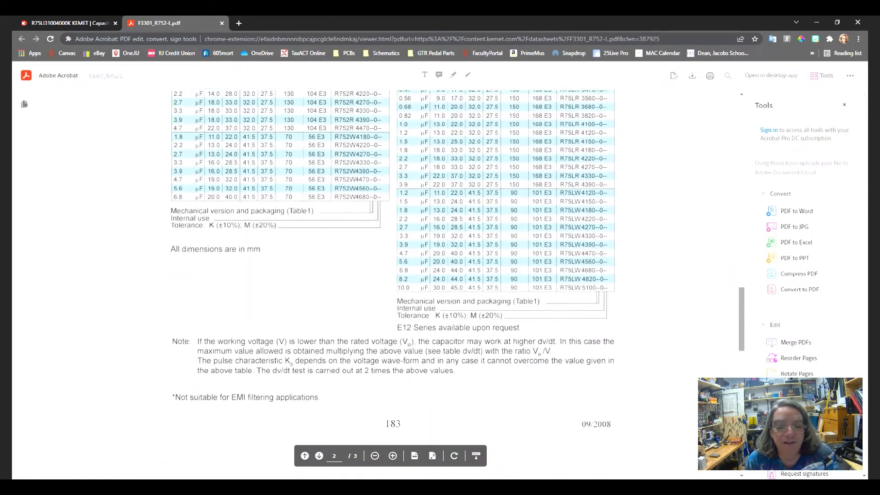
{"action": "scroll", "coordinate": [393, 275], "scroll_direction": "down", "scroll_amount": 9}
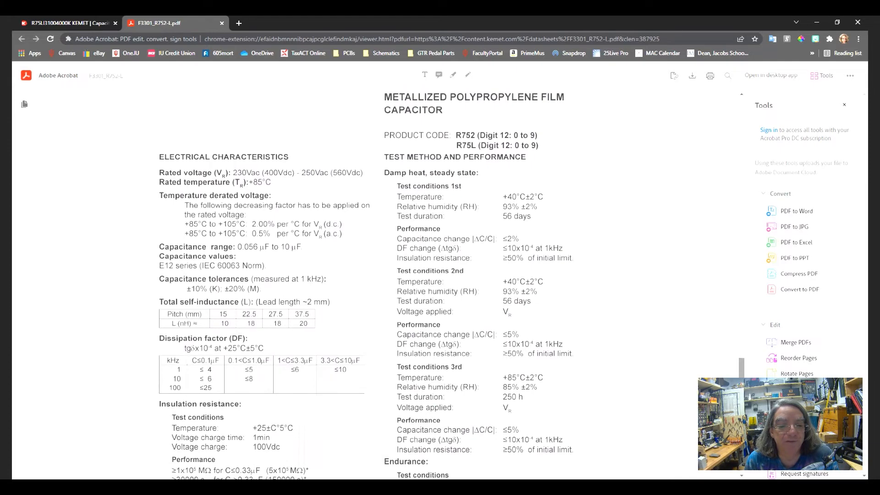
{"action": "scroll", "coordinate": [393, 275], "scroll_direction": "down", "scroll_amount": 1}
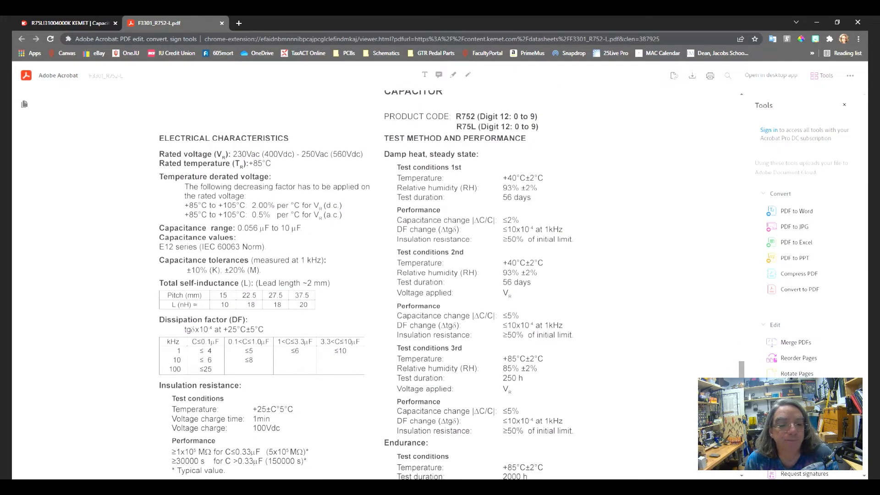
{"action": "scroll", "coordinate": [366, 284], "scroll_direction": "down", "scroll_amount": 1}
{"action": "scroll", "coordinate": [451, 284], "scroll_direction": "down", "scroll_amount": 4}
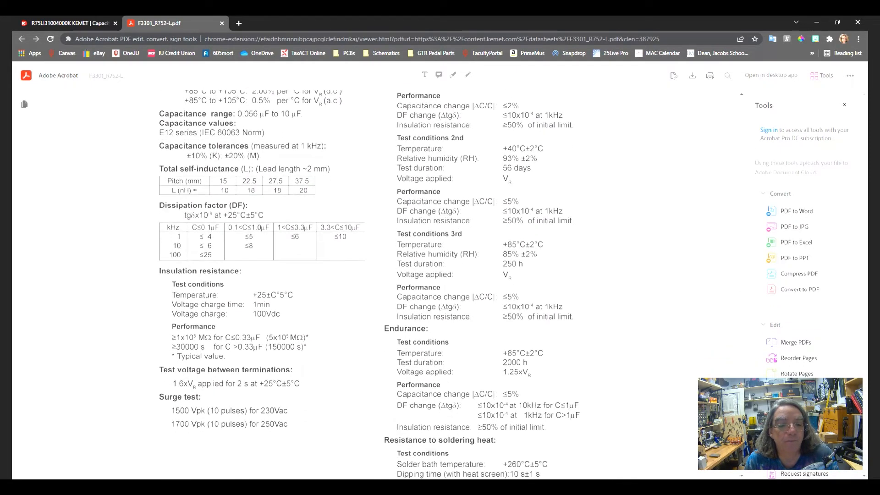
{"action": "scroll", "coordinate": [451, 284], "scroll_direction": "up", "scroll_amount": 11}
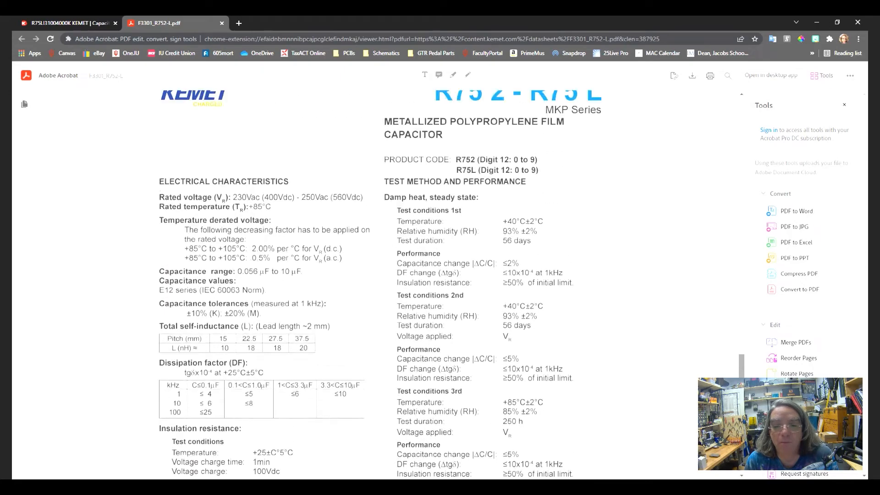
{"action": "scroll", "coordinate": [451, 284], "scroll_direction": "up", "scroll_amount": 12}
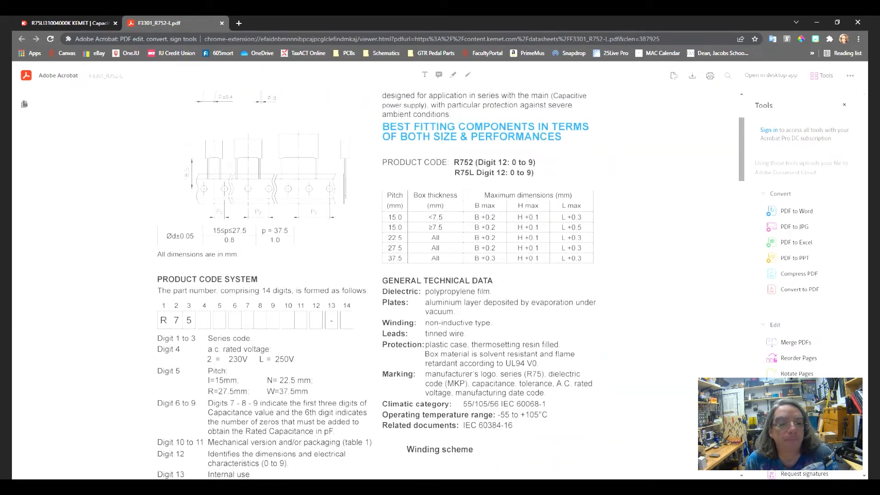
{"action": "scroll", "coordinate": [451, 284], "scroll_direction": "up", "scroll_amount": 1}
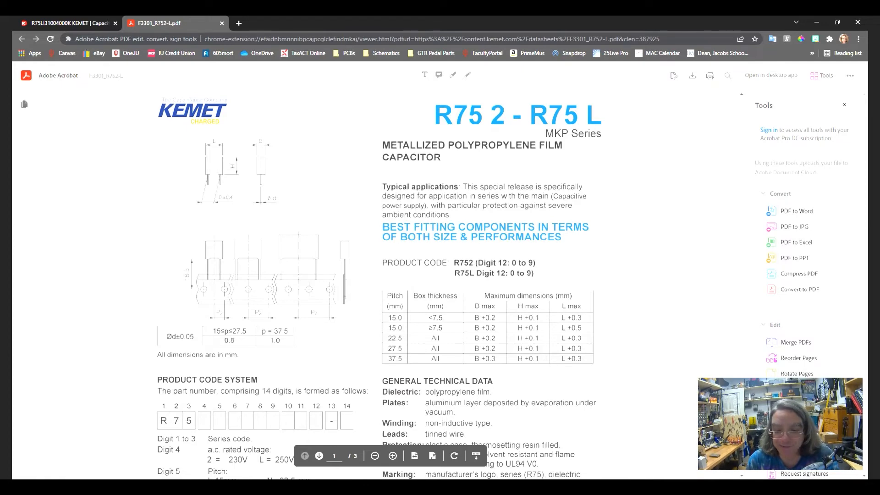
Switch to the Pattern Editor and open the pattern's standard pad properties from pad 2 of CAP-Film 8mm
{"action": "key", "text": "alt+Tab"}
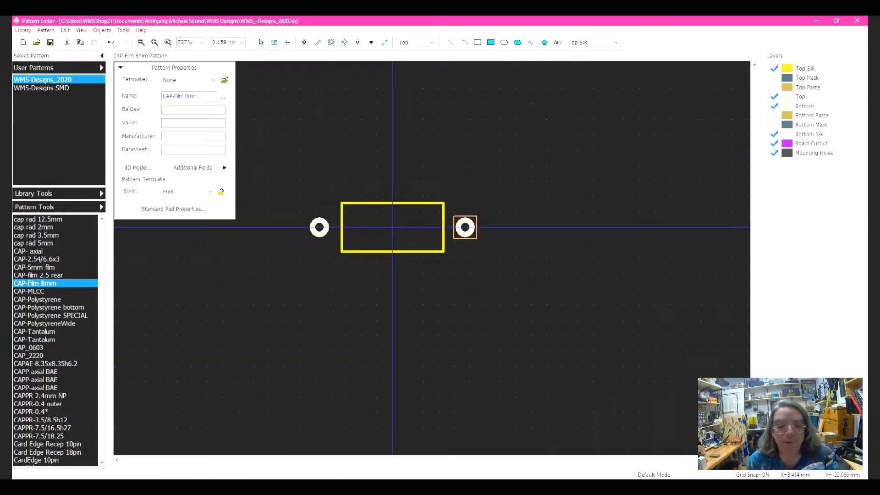
{"action": "double_click", "coordinate": [462, 230]}
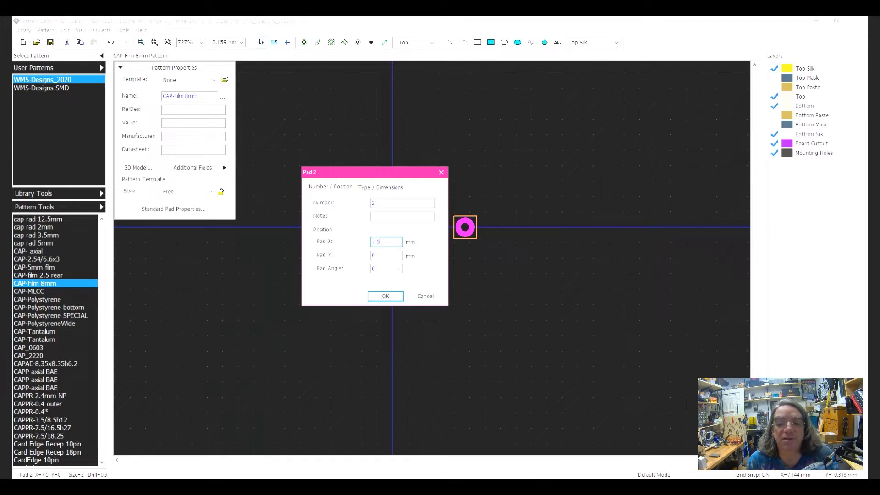
{"action": "key", "text": "ctrl+Tab"}
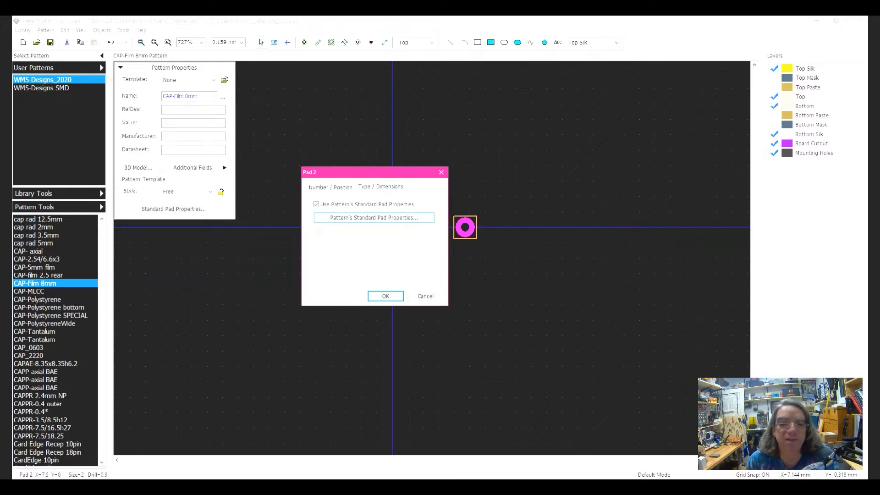
{"action": "left_click", "coordinate": [374, 217]}
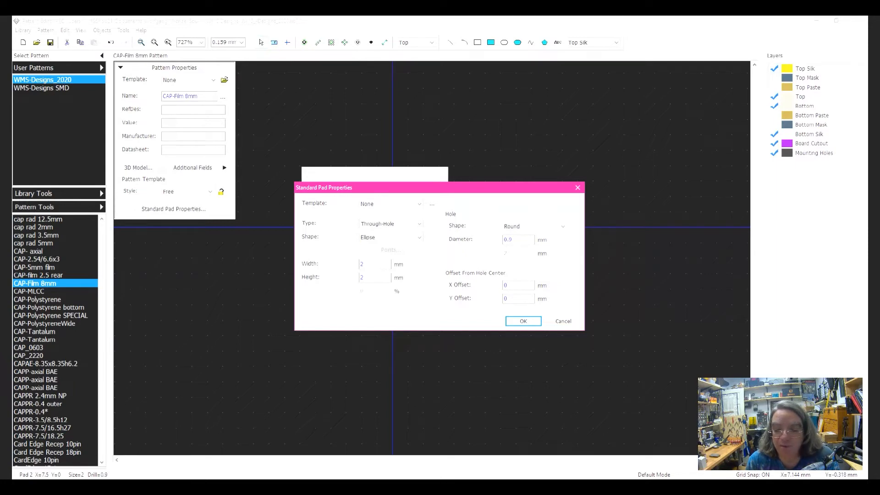
Check the lead diameter in the browser's KEMET datasheet, and set the Pattern Editor's standard pad hole diameter to 1.1 mm
{"action": "left_click", "coordinate": [222, 479]}
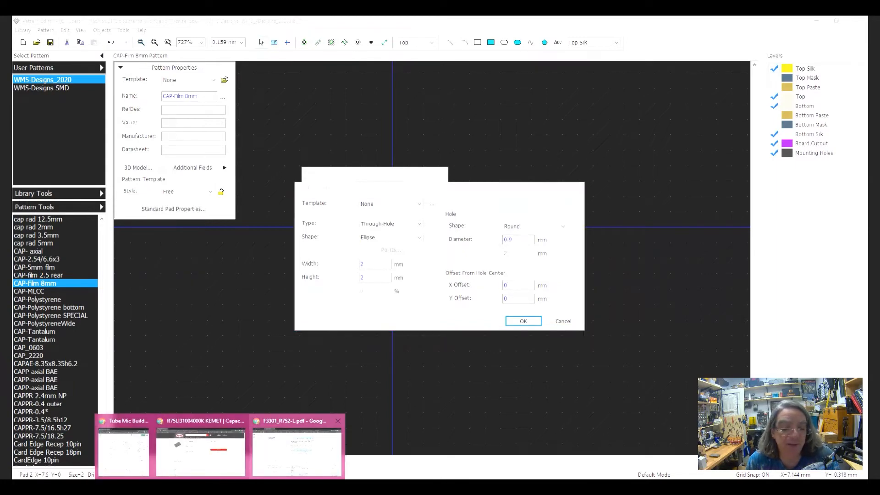
{"action": "left_click", "coordinate": [297, 447]}
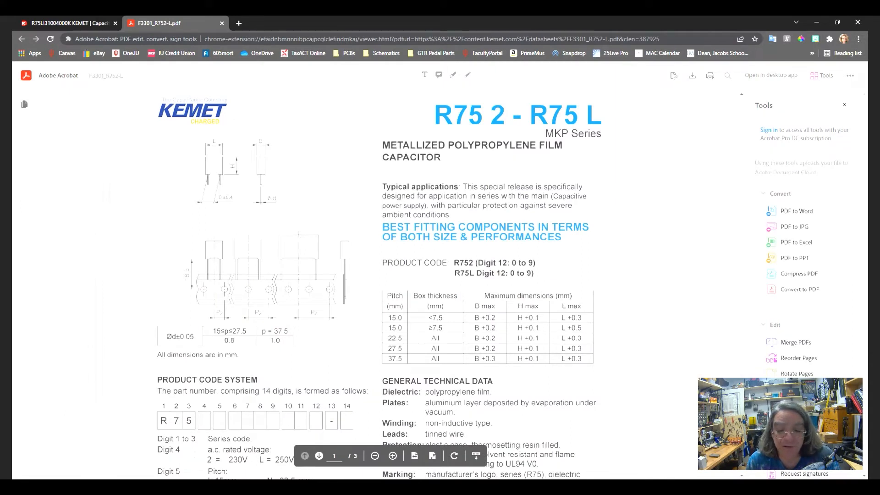
{"action": "key", "text": "alt+Tab"}
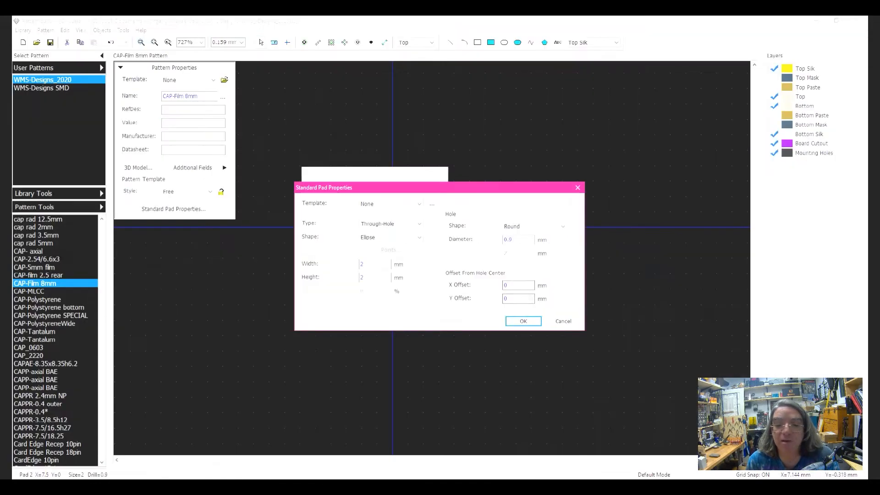
{"action": "double_click", "coordinate": [508, 239]}
{"action": "type", "text": "1.1"}
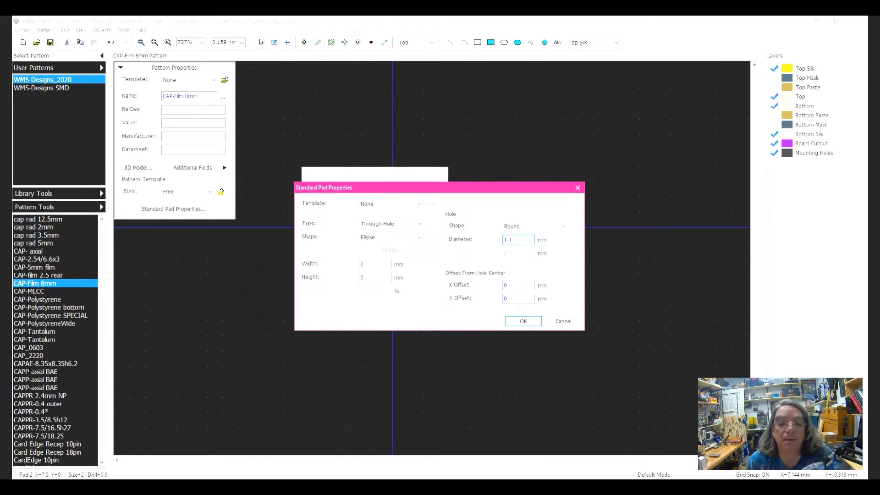
{"action": "key", "text": "Return"}
{"action": "key", "text": "Return"}
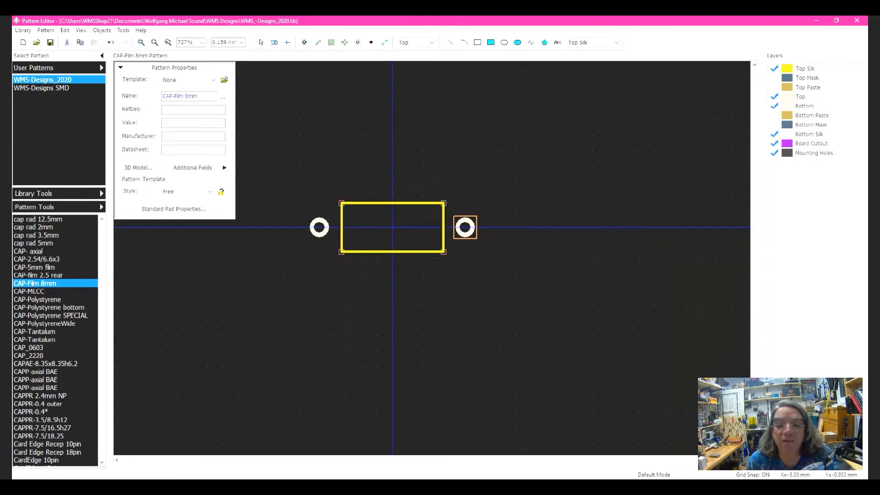
Set the pattern's standard pad width and height to 3 mm, and clear the selection
{"action": "double_click", "coordinate": [462, 226]}
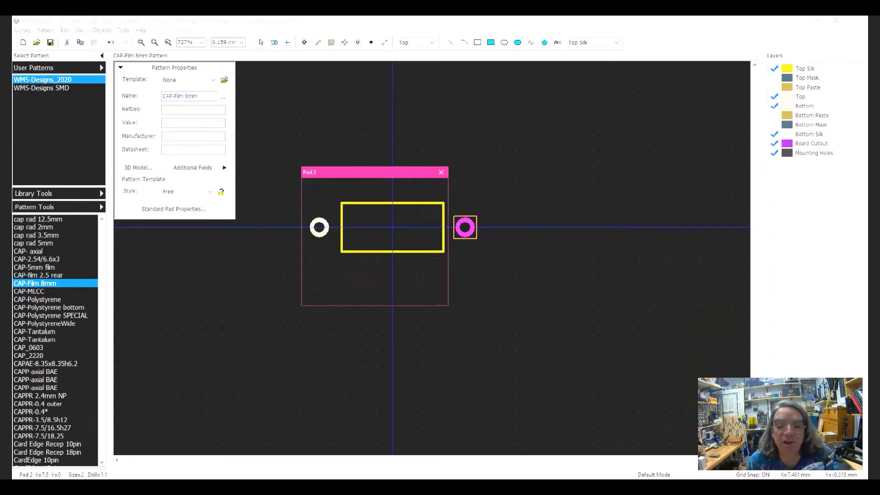
{"action": "left_click", "coordinate": [373, 218]}
{"action": "double_click", "coordinate": [375, 264]}
{"action": "type", "text": "3"}
{"action": "key", "text": "Tab"}
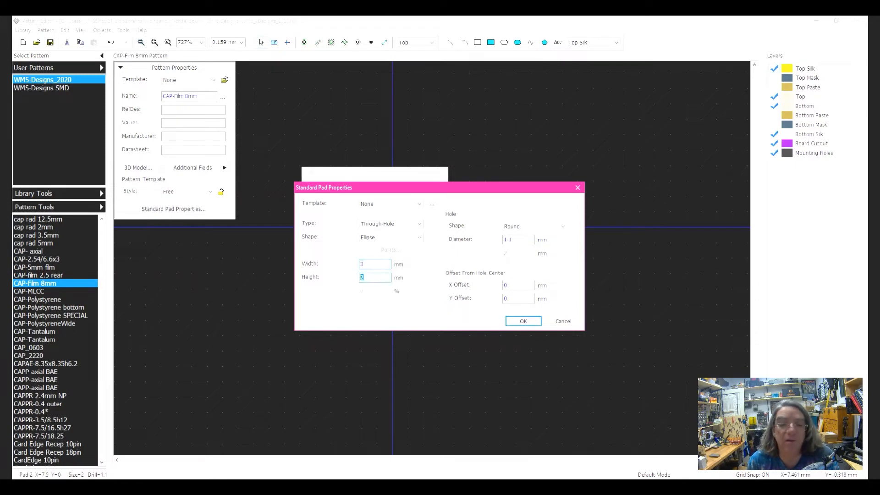
{"action": "type", "text": "3"}
{"action": "key", "text": "Return"}
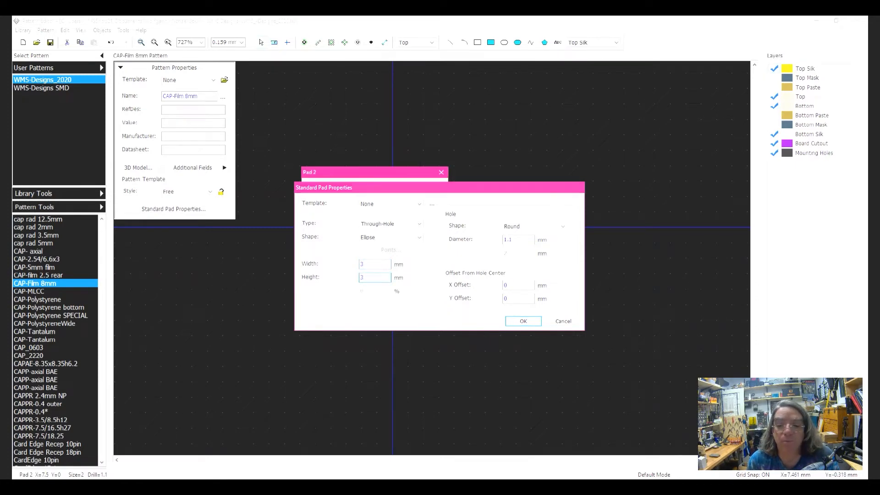
{"action": "key", "text": "Return"}
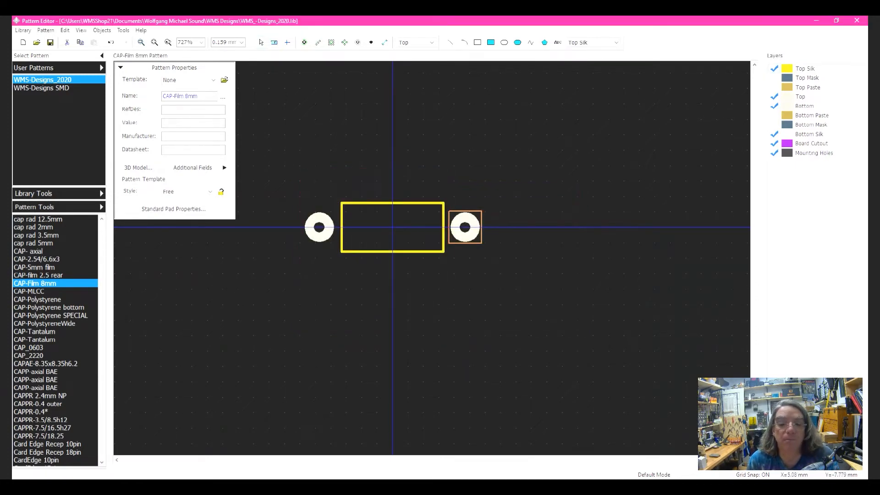
{"action": "key", "text": "Escape"}
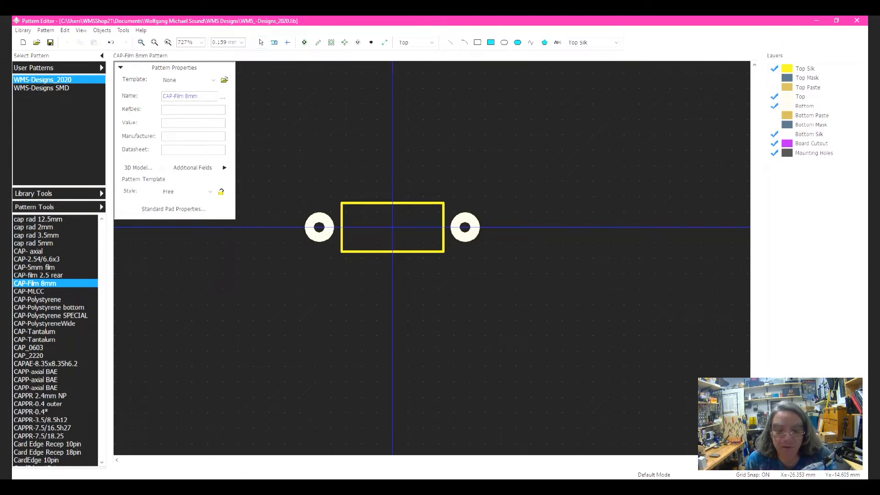
Check the capacitor's size in the product attributes on the browser's Digi-Key page for R75LI31004000K, and return to the Pattern Editor
{"action": "left_click", "coordinate": [220, 486]}
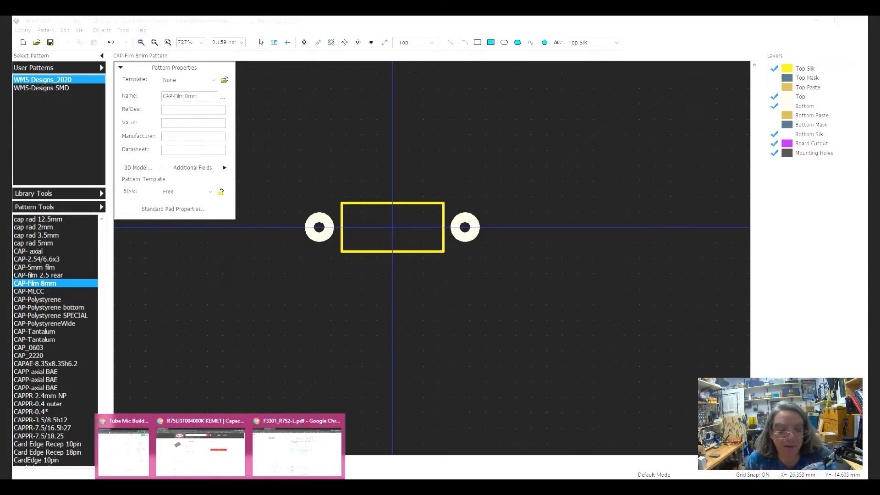
{"action": "left_click", "coordinate": [201, 452]}
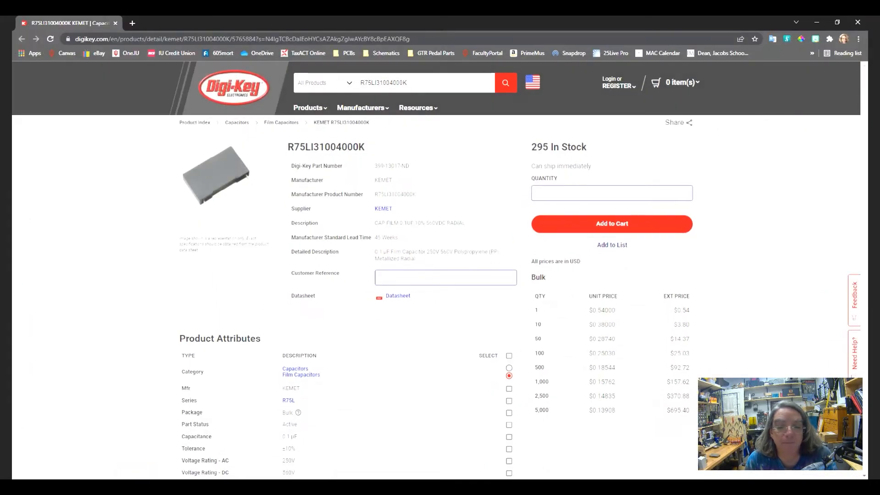
{"action": "scroll", "coordinate": [439, 270], "scroll_direction": "down", "scroll_amount": 5}
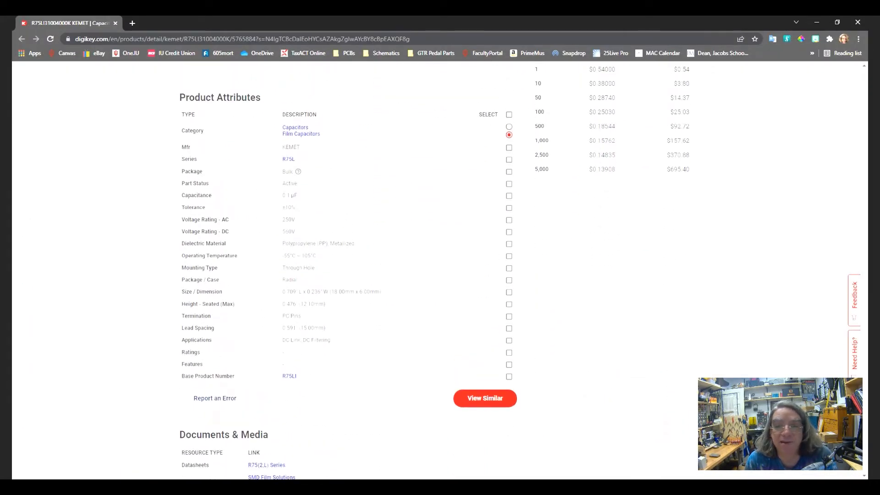
{"action": "left_click", "coordinate": [816, 22]}
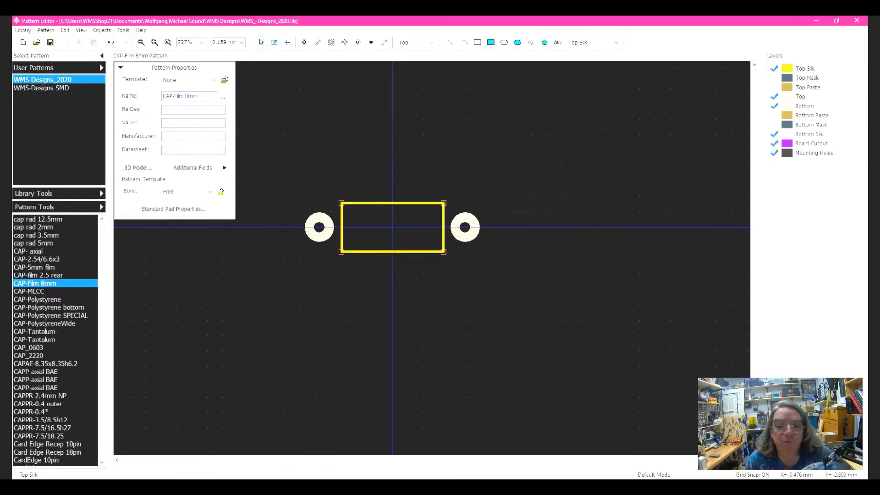
Set the capacitor's top silk outline rectangle to 18 mm wide and 6 mm high
{"action": "double_click", "coordinate": [388, 252]}
{"action": "double_click", "coordinate": [462, 270]}
{"action": "type", "text": "18"}
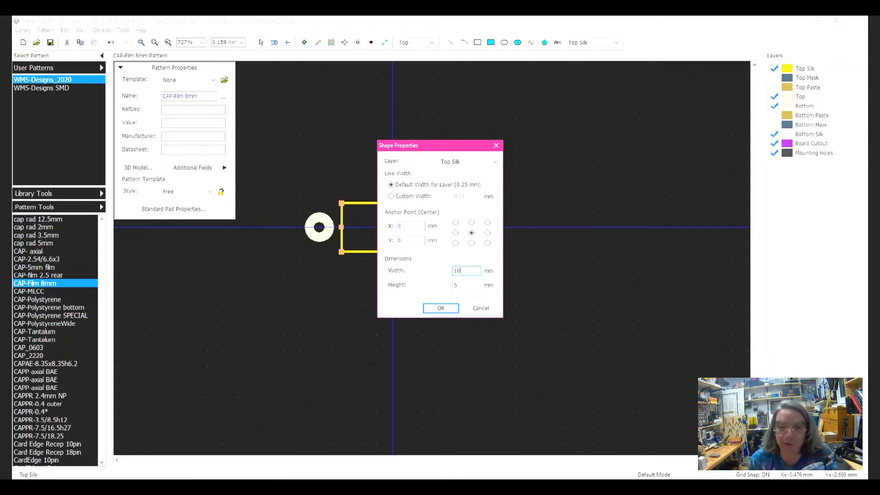
{"action": "key", "text": "Tab"}
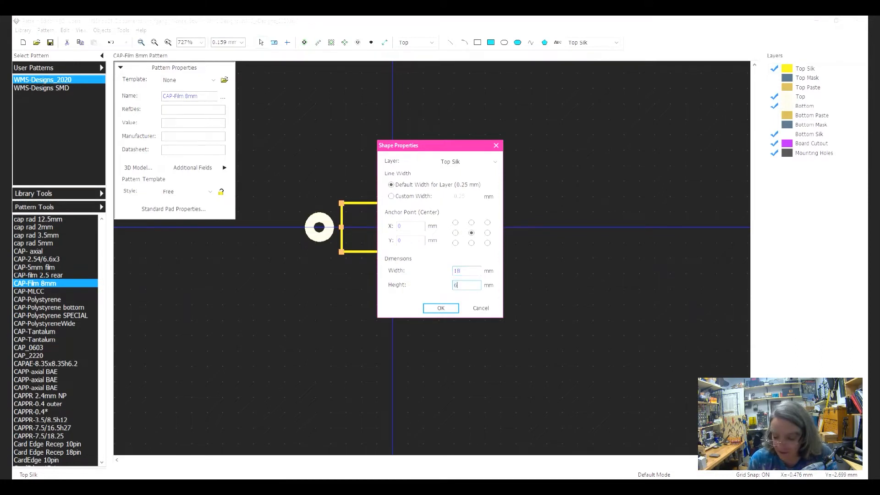
{"action": "type", "text": "6"}
{"action": "key", "text": "Return"}
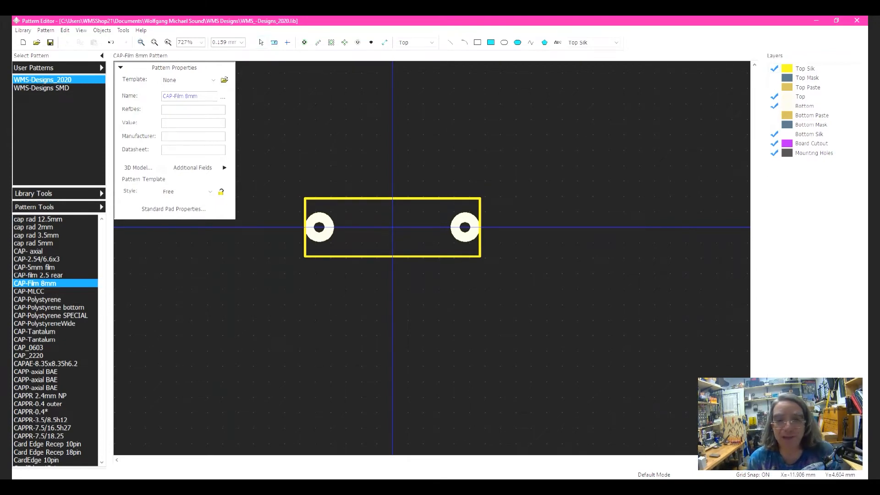
Copy the resized outline with both pads, check pad 2's position while undoing, and undo all the edits made to the CAP-Film 8mm pattern
{"action": "left_click_drag", "start_coordinate": [275, 179], "coordinate": [523, 286]}
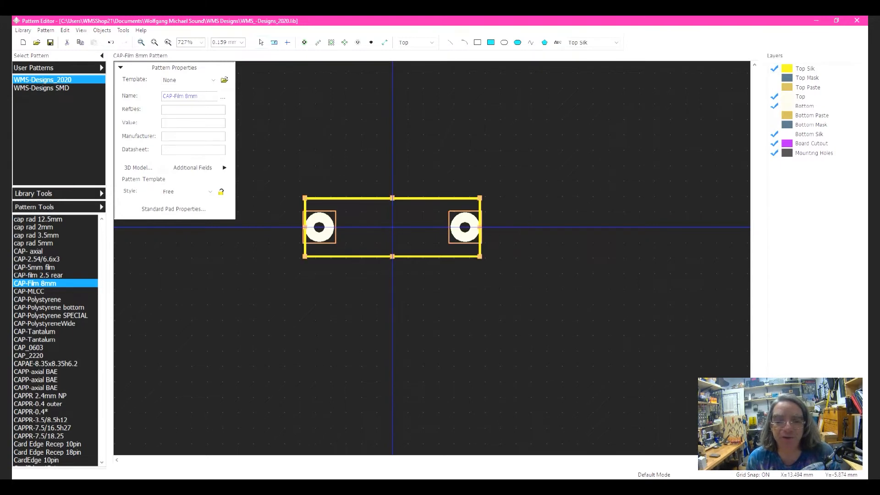
{"action": "key", "text": "ctrl+c"}
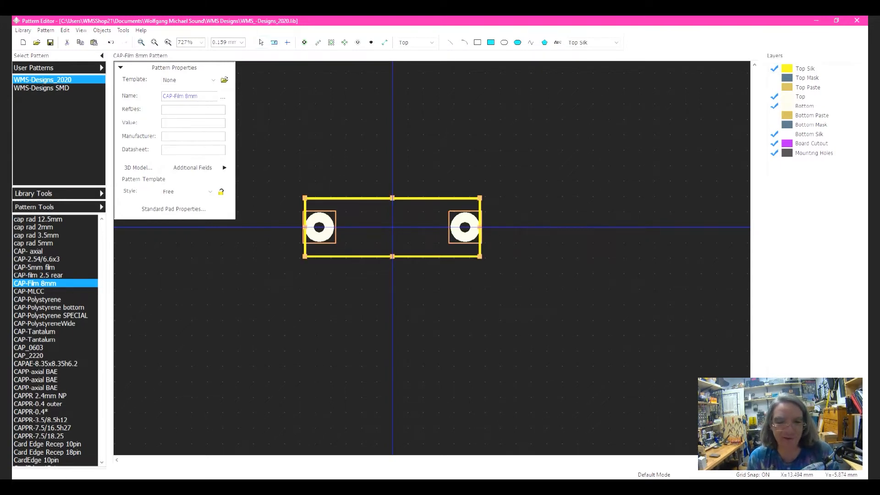
{"action": "key", "text": "ctrl+z"}
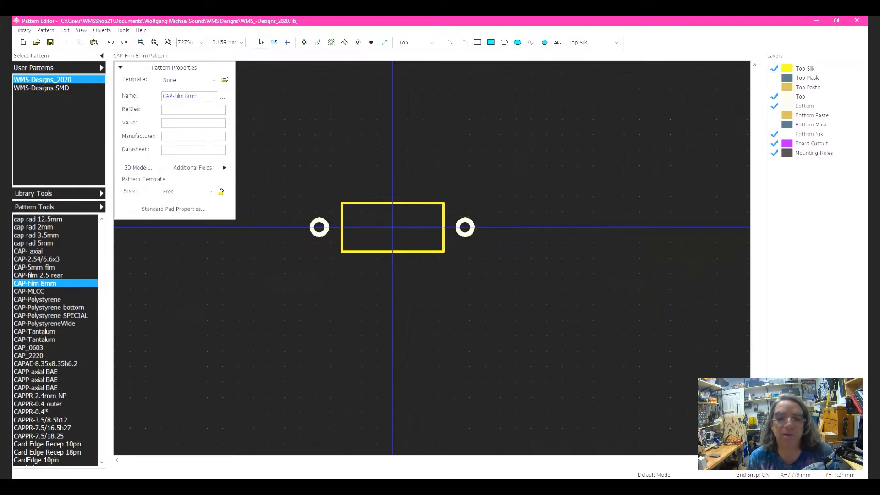
{"action": "double_click", "coordinate": [465, 227]}
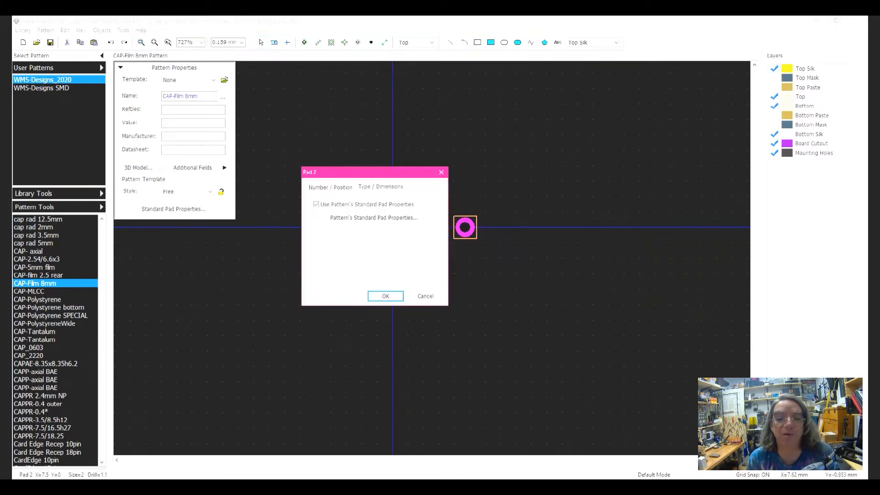
{"action": "left_click", "coordinate": [330, 187]}
{"action": "left_click", "coordinate": [425, 296]}
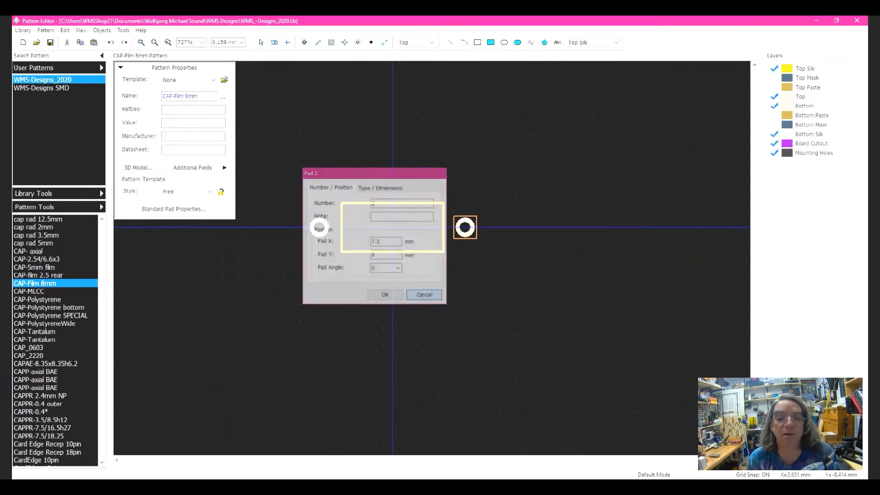
{"action": "key", "text": "ctrl+z"}
{"action": "key", "text": "ctrl+z"}
{"action": "key", "text": "Escape"}
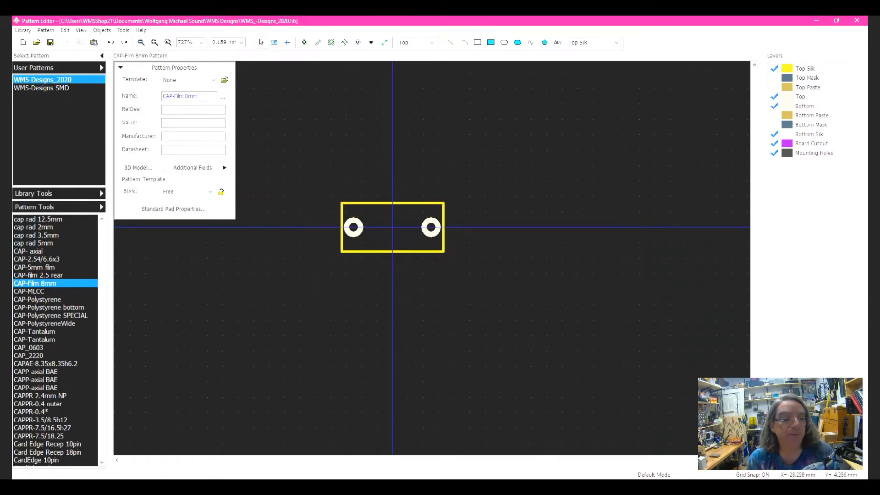
Duplicate the CAP-Film 8mm pattern and rename the copy as CAP-Film 15mm
{"action": "right_click", "coordinate": [47, 285]}
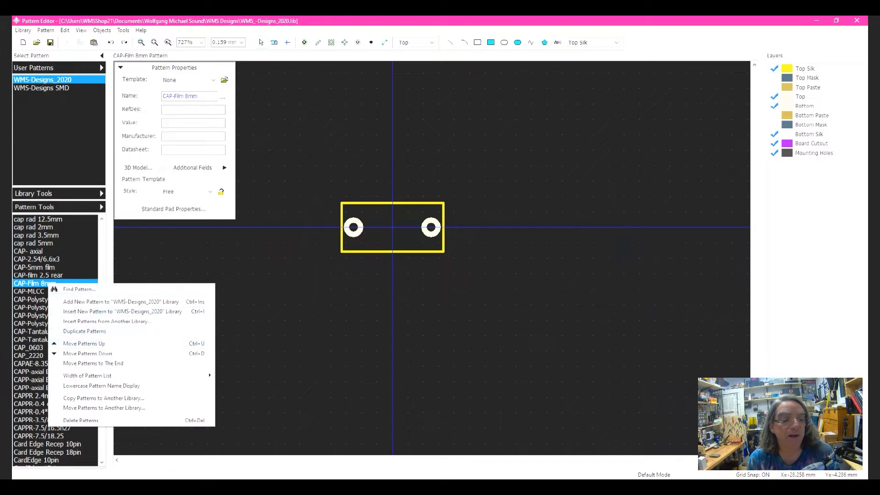
{"action": "left_click", "coordinate": [74, 331]}
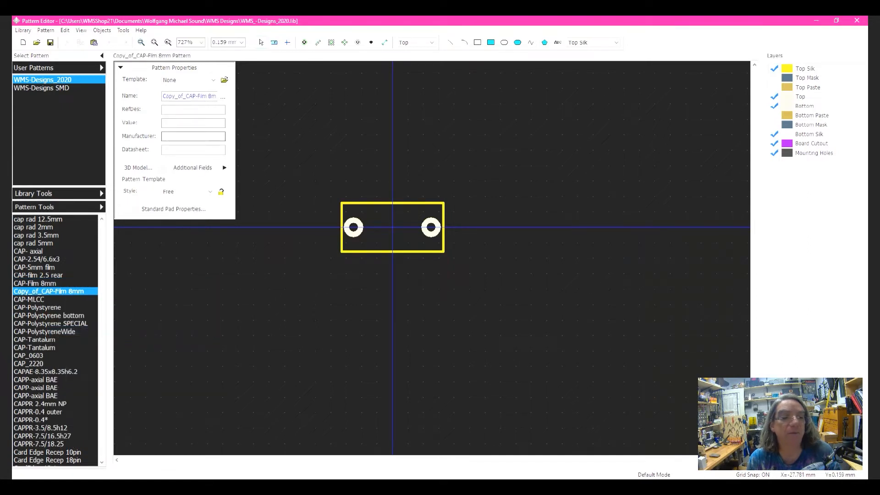
{"action": "left_click_drag", "start_coordinate": [186, 96], "coordinate": [163, 96]}
{"action": "key", "text": "BackSpace"}
{"action": "left_click_drag", "start_coordinate": [185, 96], "coordinate": [188, 96]}
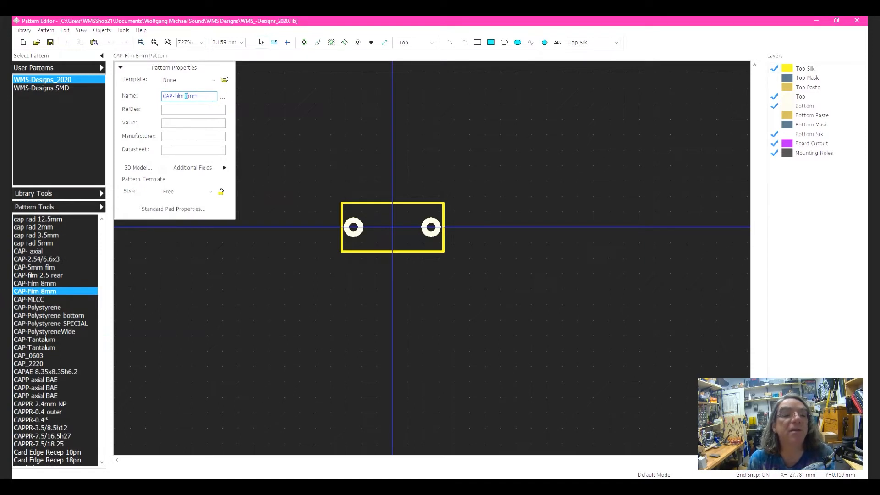
{"action": "type", "text": "15"}
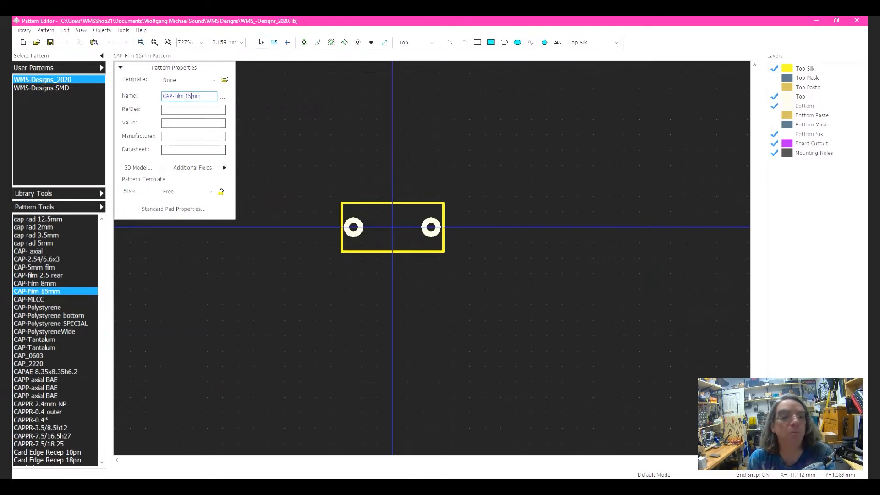
Delete the outline and pads in CAP-Film 15mm and paste the copied larger outline and pads in their place
{"action": "key", "text": "ctrl+a"}
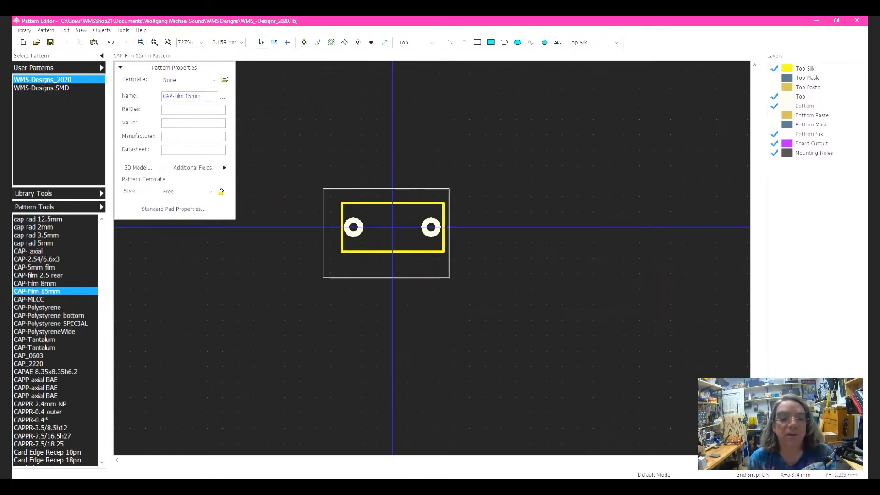
{"action": "key", "text": "Delete"}
{"action": "key", "text": "ctrl+z"}
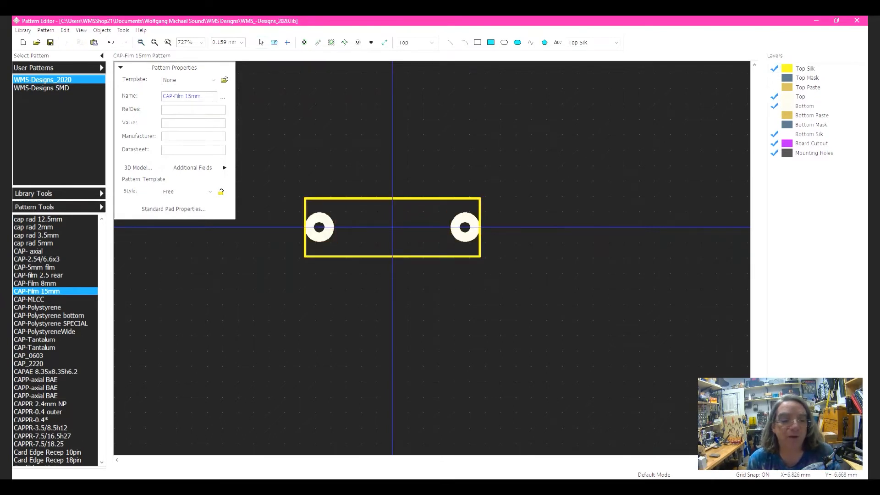
Compare CAP-Film 15mm with its neighbouring patterns in the list, return to it, and save the pattern library
{"action": "key", "text": "Up"}
{"action": "key", "text": "Down"}
{"action": "key", "text": "Down"}
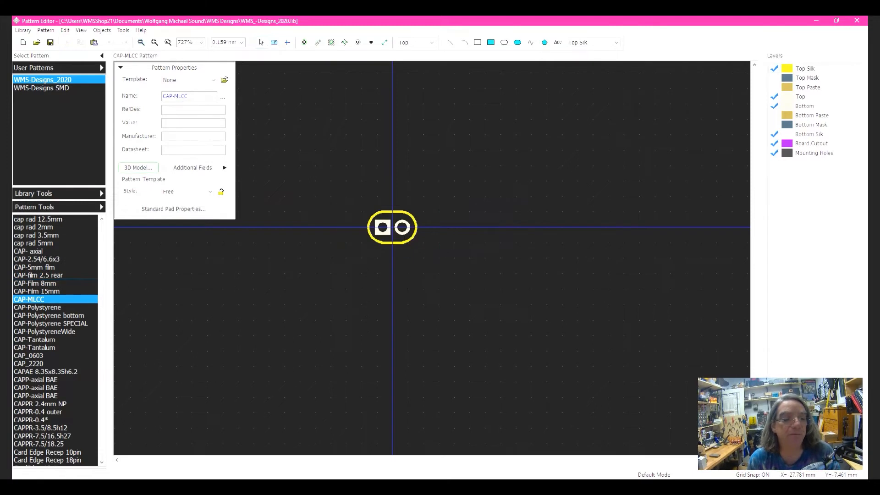
{"action": "key", "text": "Up"}
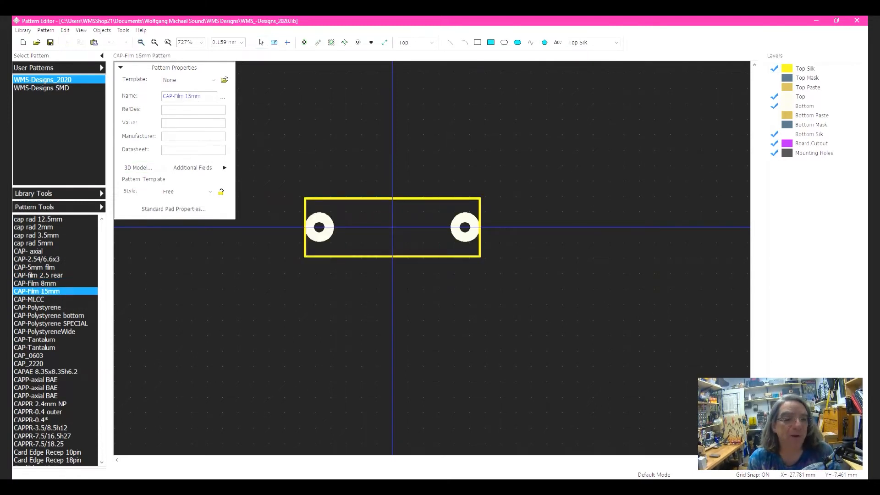
{"action": "key", "text": "ctrl+s"}
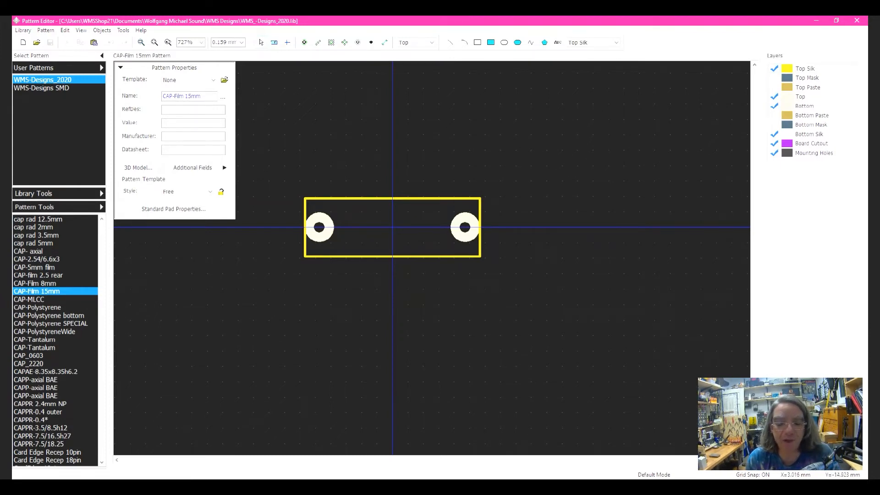
Switch to the Component Editor and duplicate the Cap Film 8mm component in the WMS-Designs_2020 library
{"action": "left_click", "coordinate": [123, 30]}
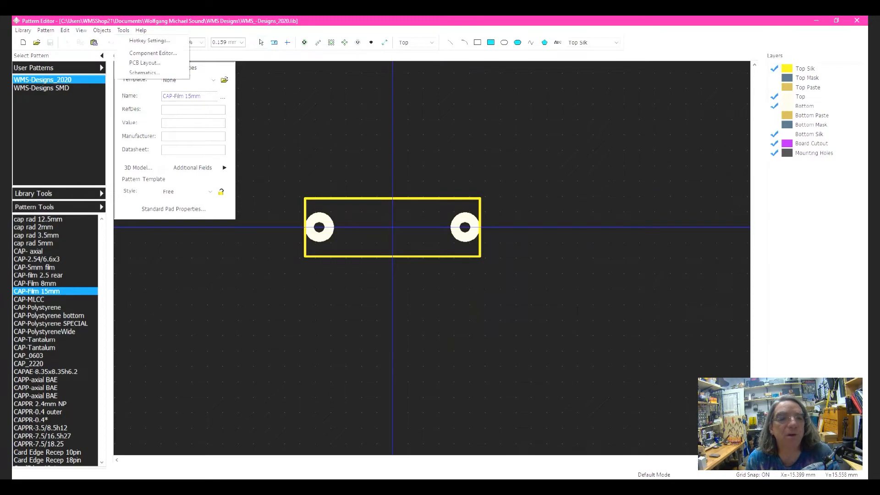
{"action": "left_click", "coordinate": [152, 53]}
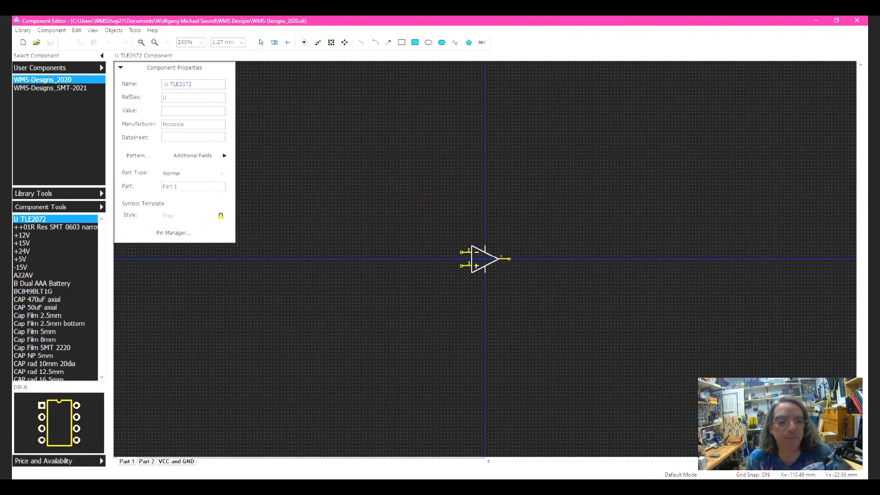
{"action": "scroll", "coordinate": [55, 298], "scroll_direction": "down", "scroll_amount": 4}
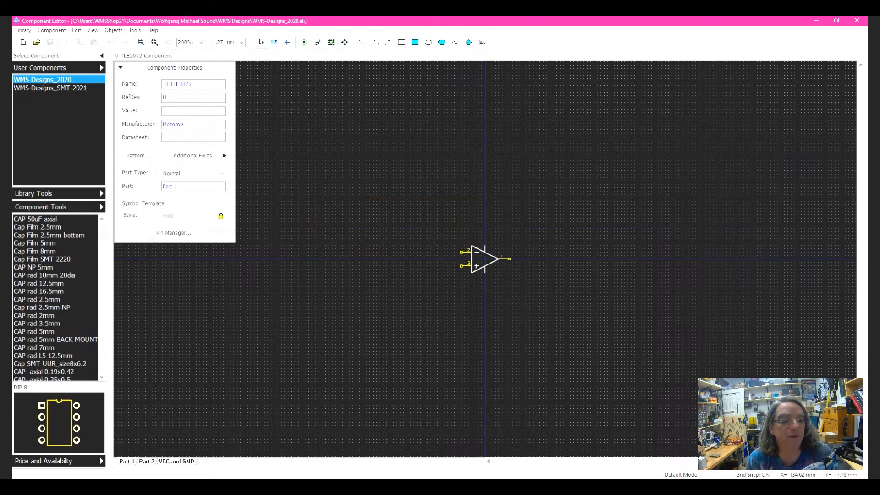
{"action": "left_click", "coordinate": [47, 251]}
{"action": "right_click", "coordinate": [48, 252]}
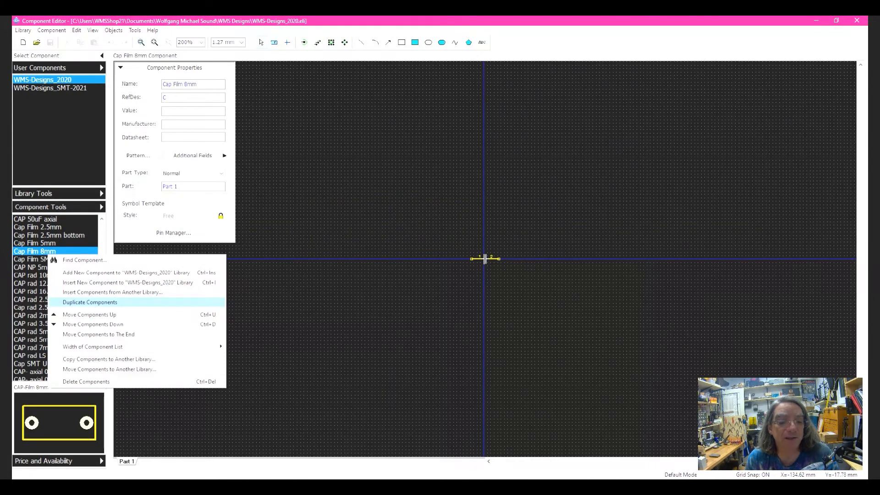
{"action": "left_click", "coordinate": [90, 302]}
{"action": "left_click", "coordinate": [48, 259]}
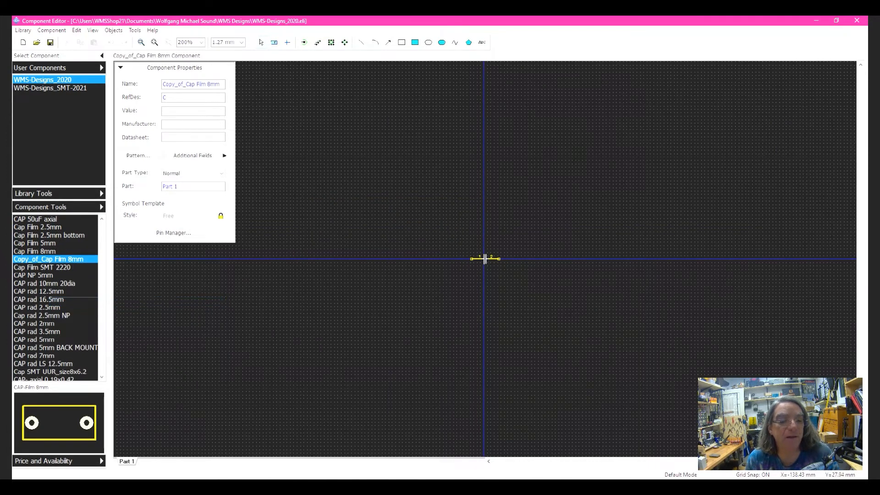
Rename the duplicated component as Cap Film 15mm
{"action": "left_click_drag", "start_coordinate": [186, 84], "coordinate": [162, 85]}
{"action": "key", "text": "BackSpace"}
{"action": "left_click_drag", "start_coordinate": [184, 84], "coordinate": [188, 84]}
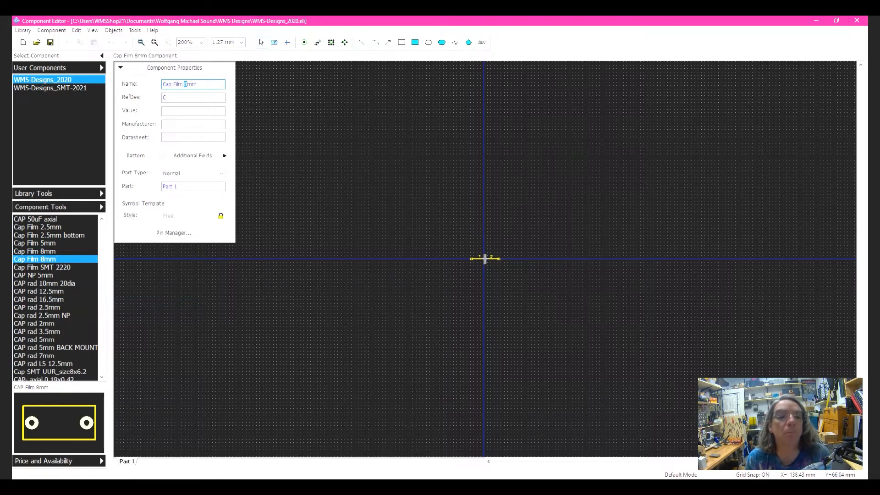
{"action": "type", "text": "15"}
{"action": "key", "text": "Return"}
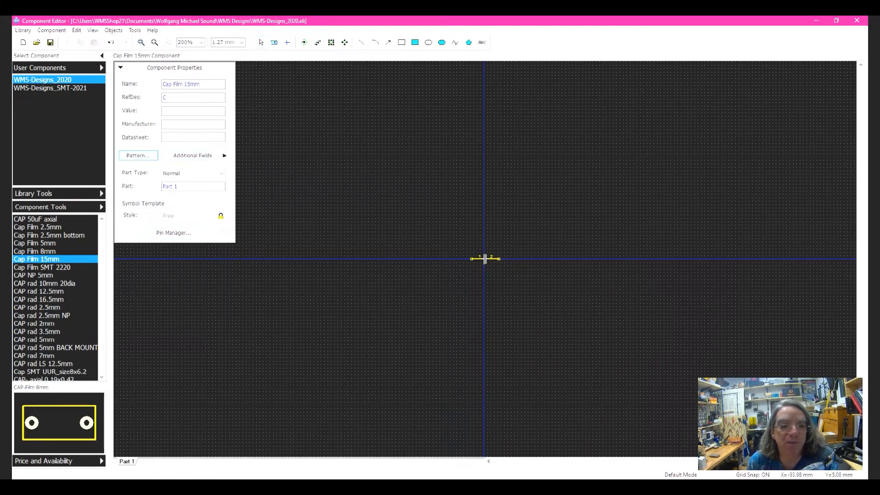
Attach the CAP-Film 15mm pattern from the WMS-Designs_2020 user patterns to the Cap Film 15mm component, and save the component library
{"action": "left_click", "coordinate": [139, 155]}
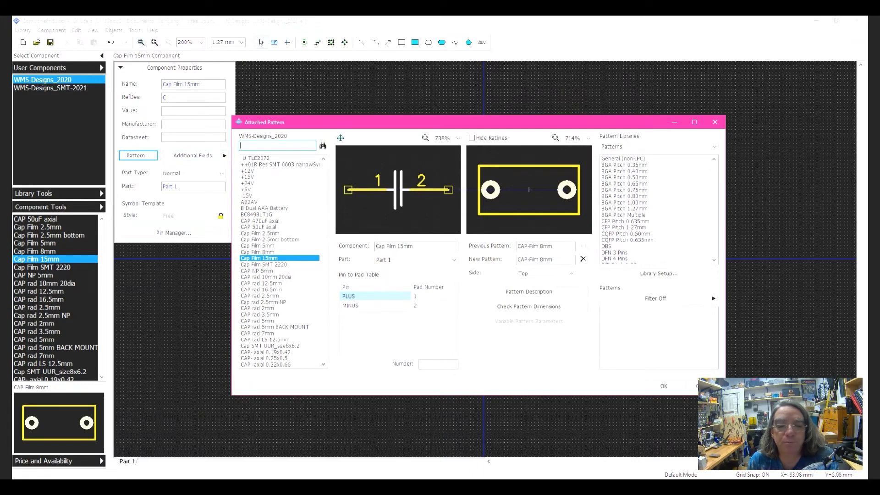
{"action": "left_click", "coordinate": [659, 146]}
{"action": "left_click", "coordinate": [617, 161]}
{"action": "left_click", "coordinate": [624, 159]}
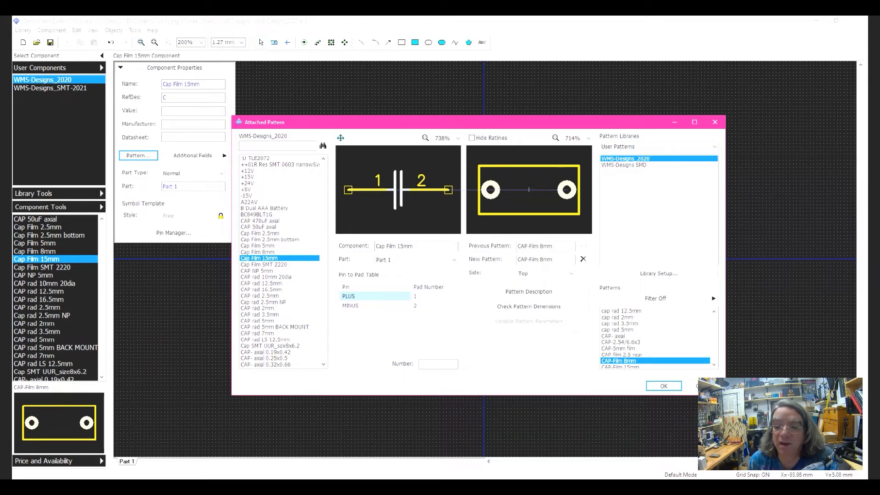
{"action": "scroll", "coordinate": [655, 339], "scroll_direction": "down", "scroll_amount": 2}
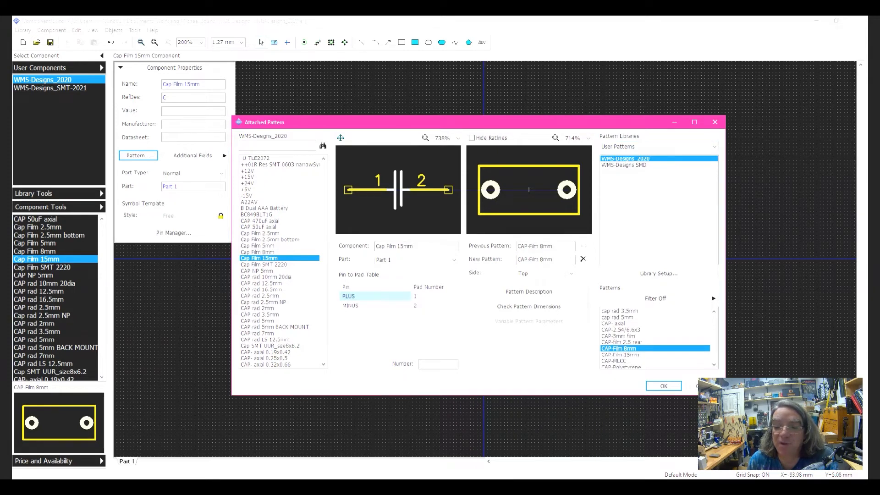
{"action": "left_click", "coordinate": [623, 355]}
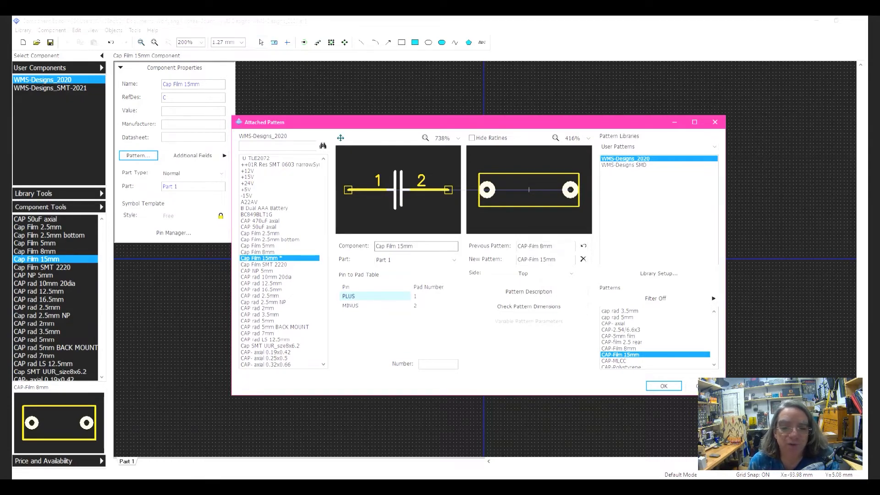
{"action": "left_click", "coordinate": [664, 385]}
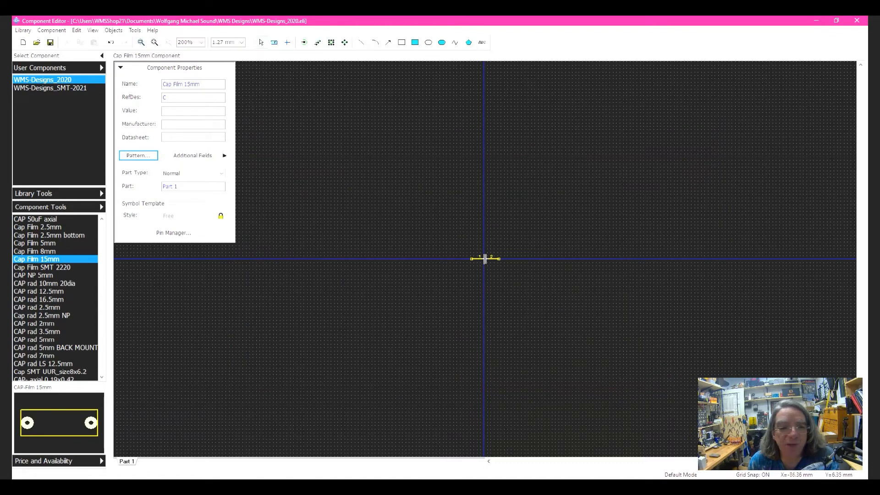
{"action": "key", "text": "ctrl+s"}
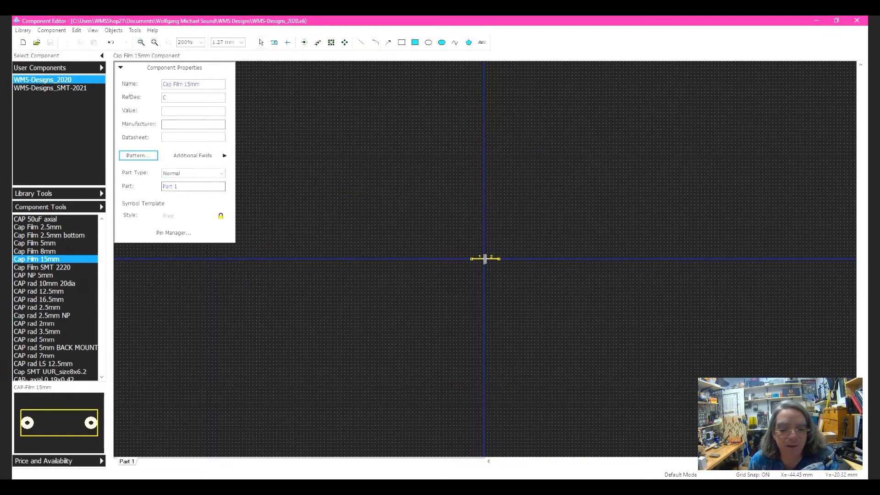
Switch to the Schematics editor and place one Cap Film 15mm component from the WMS-Designs_2020 library on the sheet
{"action": "key", "text": "alt+Tab"}
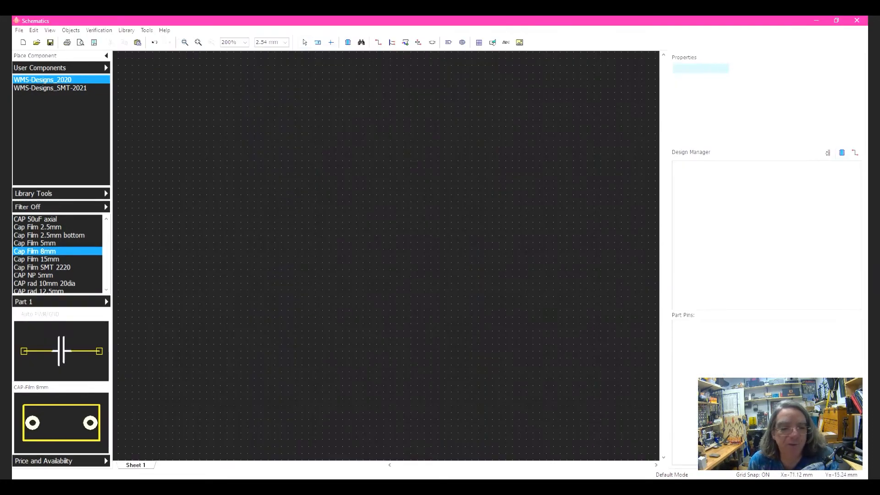
{"action": "left_click", "coordinate": [36, 259]}
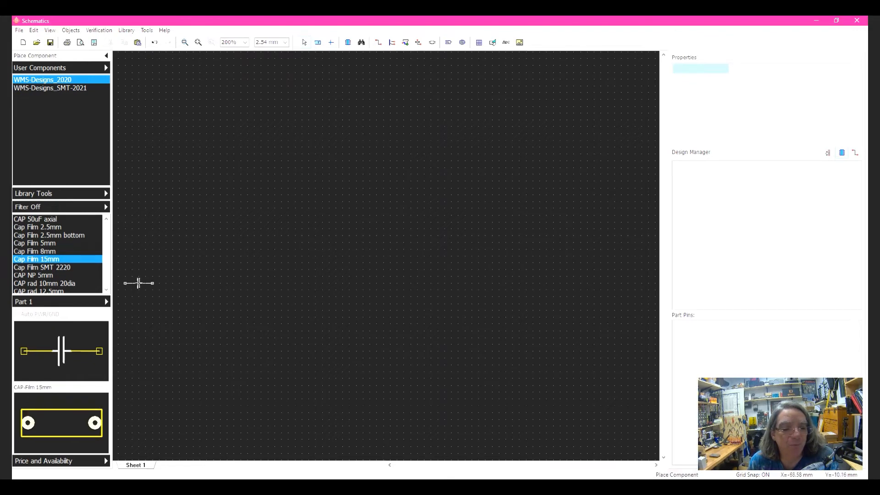
{"action": "left_click", "coordinate": [267, 242]}
{"action": "right_click", "coordinate": [267, 242]}
Set the value of capacitor C1 to 0.1uF
{"action": "left_click", "coordinate": [267, 242]}
{"action": "double_click", "coordinate": [267, 242]}
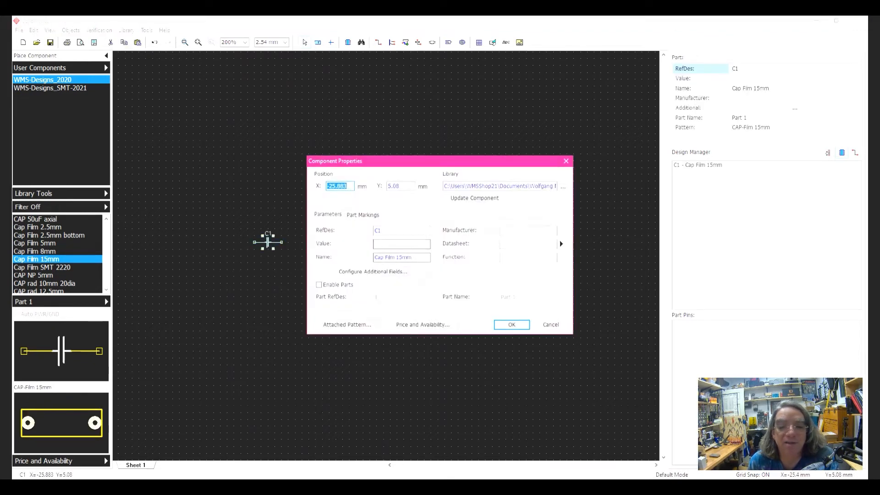
{"action": "left_click", "coordinate": [401, 244]}
{"action": "type", "text": "0.1uF"}
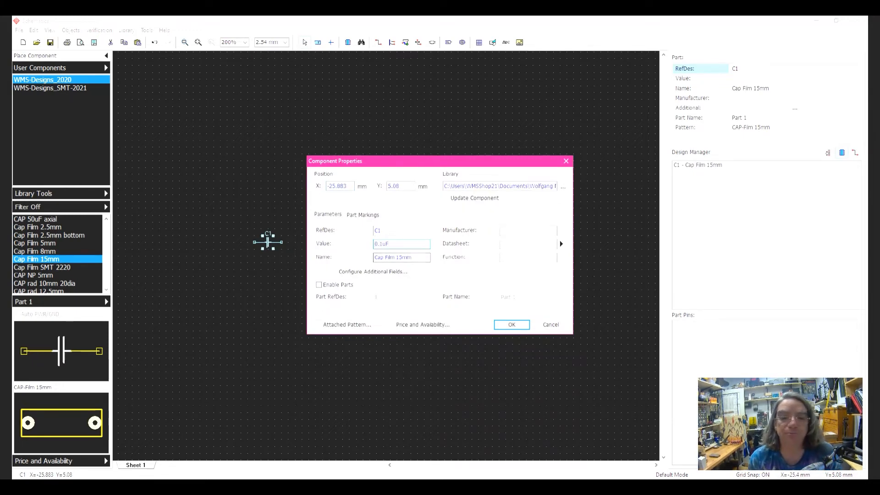
{"action": "key", "text": "Return"}
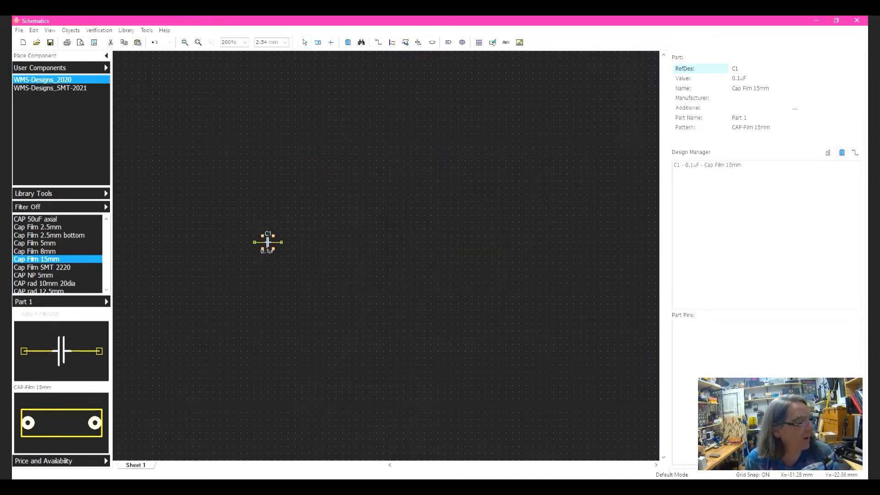
Rotate capacitor C1 to a vertical orientation and deselect it
{"action": "left_click_drag", "start_coordinate": [0, 101], "coordinate": [0, 102]}
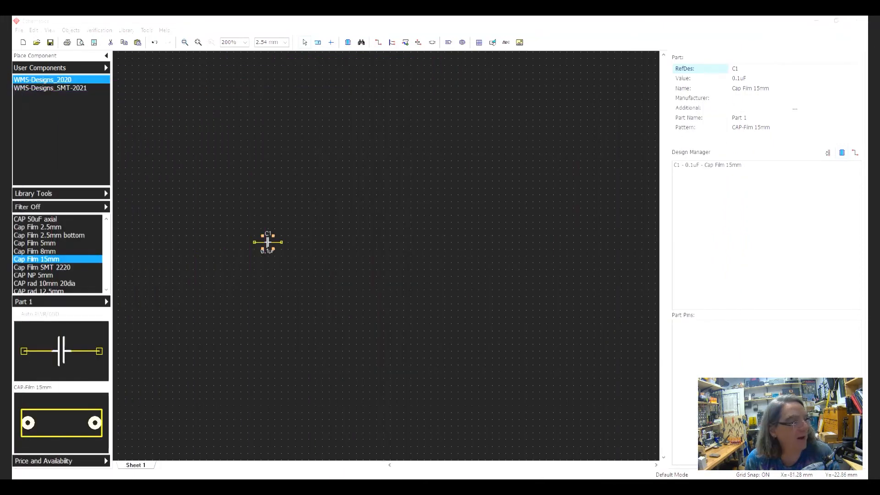
{"action": "left_click", "coordinate": [267, 243]}
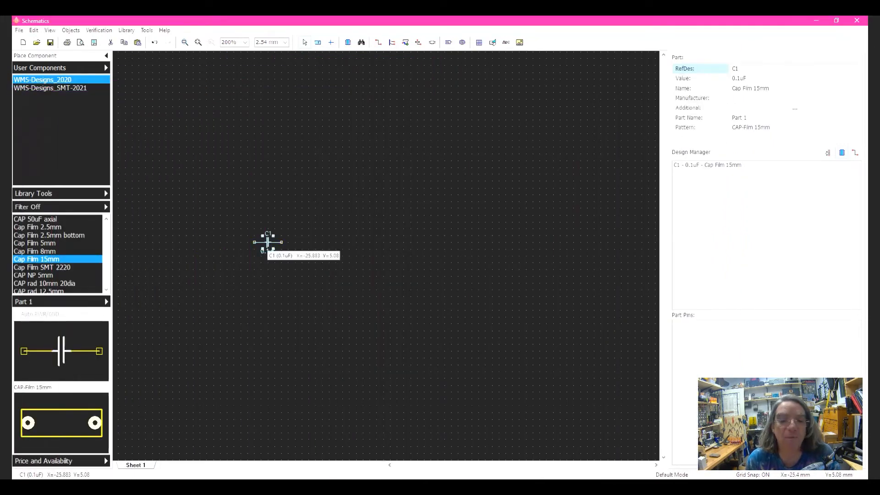
{"action": "key", "text": "r"}
{"action": "key", "text": "Escape"}
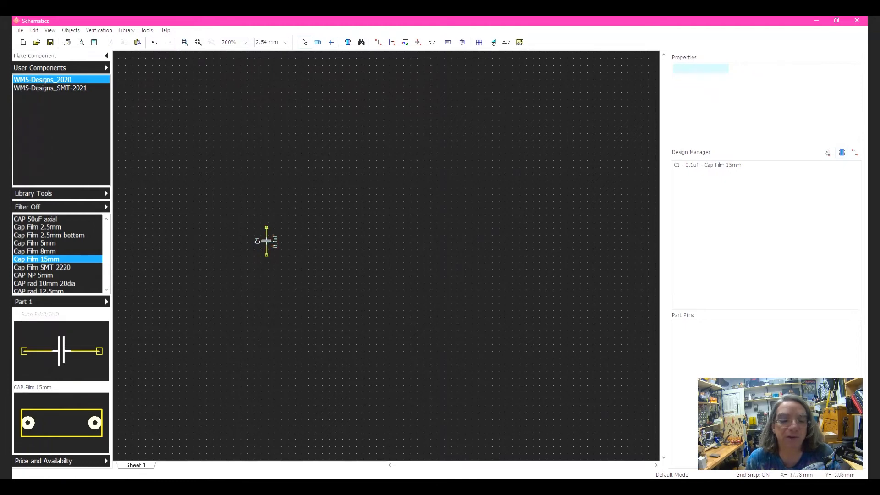
{"action": "left_click", "coordinate": [266, 240]}
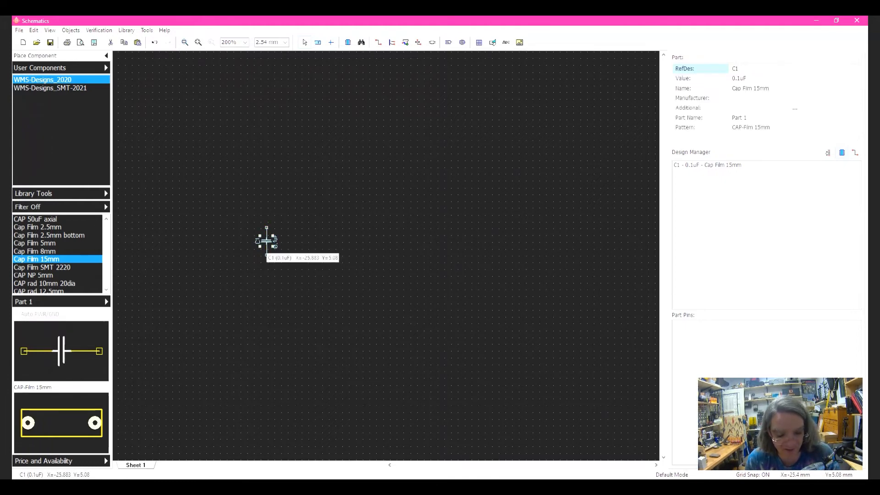
{"action": "key", "text": "Escape"}
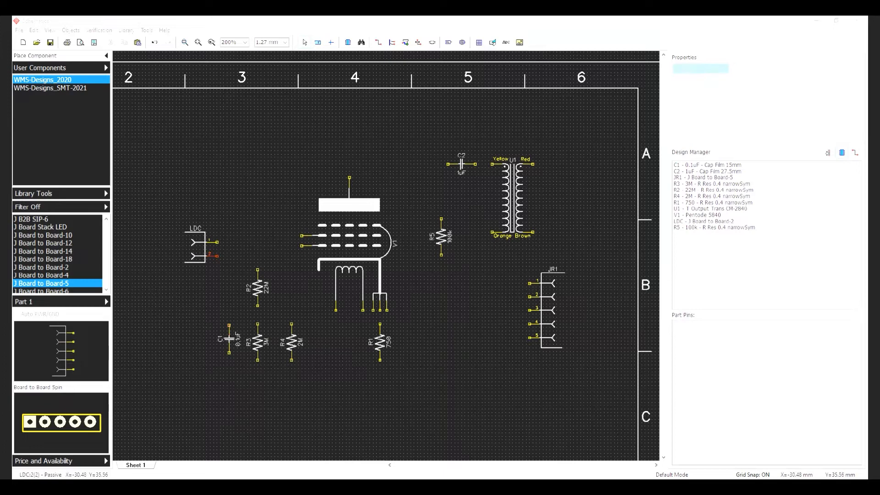
Wire pin 2 of the LDC connector to the upper pin of capacitor C1
{"action": "left_click", "coordinate": [217, 256]}
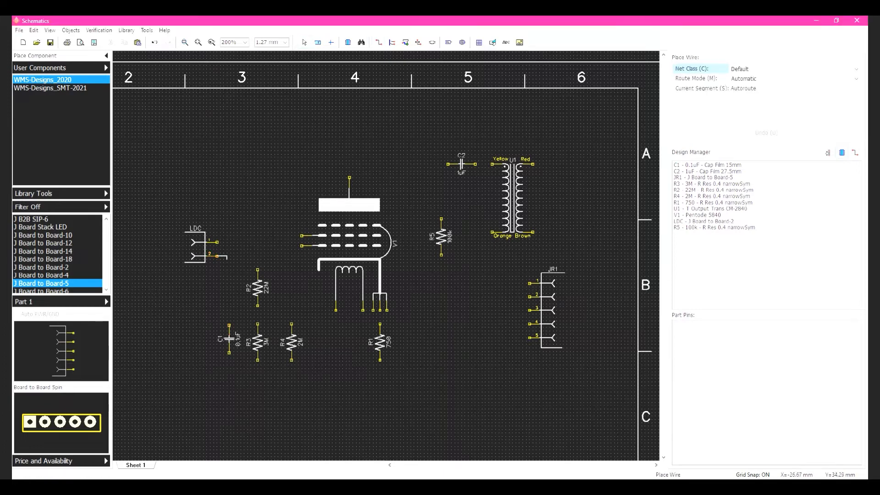
{"action": "left_click", "coordinate": [229, 325]}
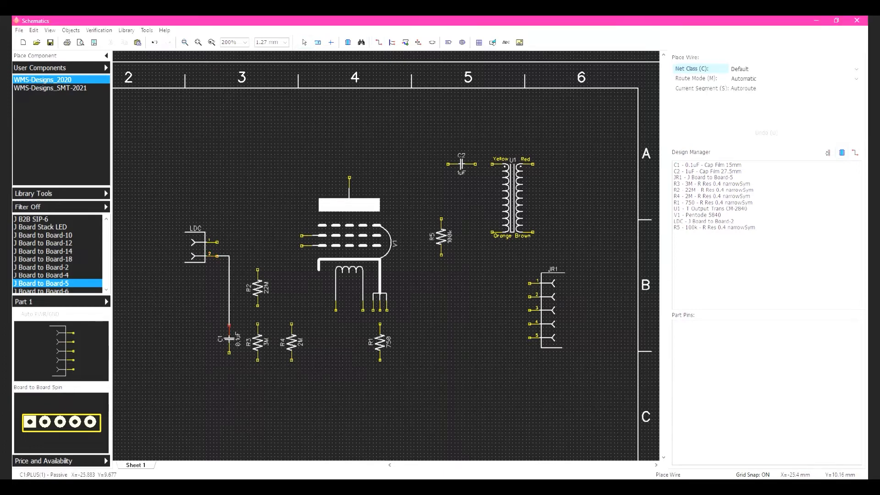
{"action": "key", "text": "Escape"}
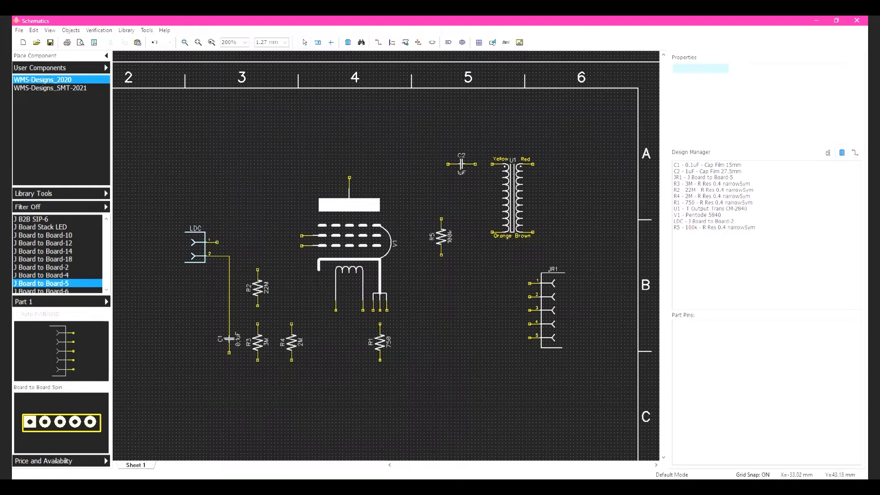
{"action": "right_click", "coordinate": [214, 224]}
{"action": "key", "text": "Escape"}
{"action": "right_click", "coordinate": [212, 207]}
{"action": "key", "text": "Escape"}
{"action": "left_click", "coordinate": [200, 248]}
{"action": "key", "text": "Escape"}
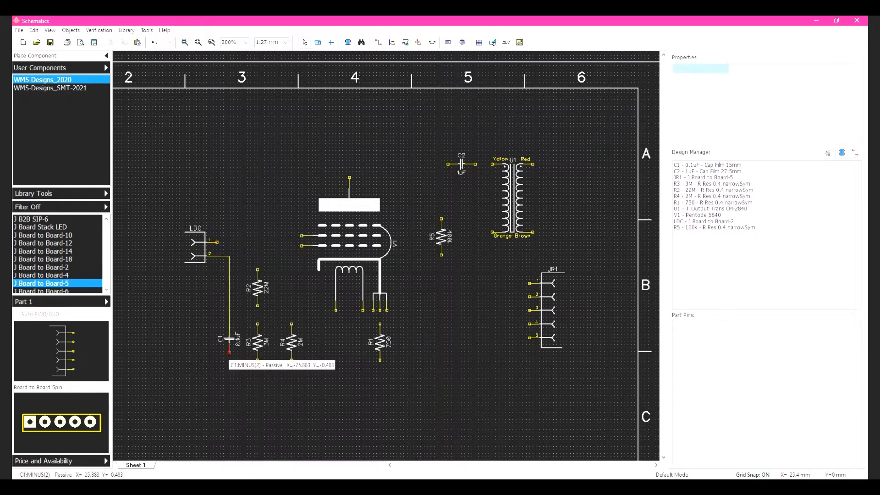
Try to wire the lower pins of C1, R3 and R4 together with a common line, and undo it
{"action": "left_click", "coordinate": [229, 352]}
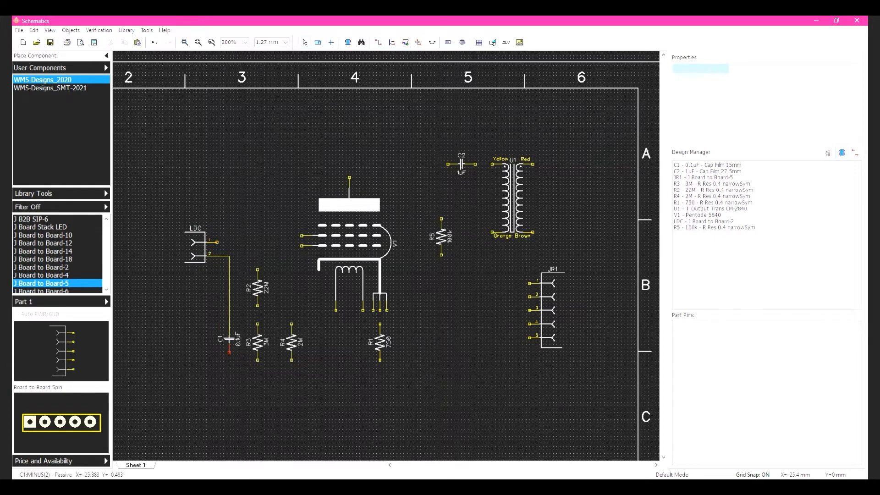
{"action": "left_click", "coordinate": [229, 374]}
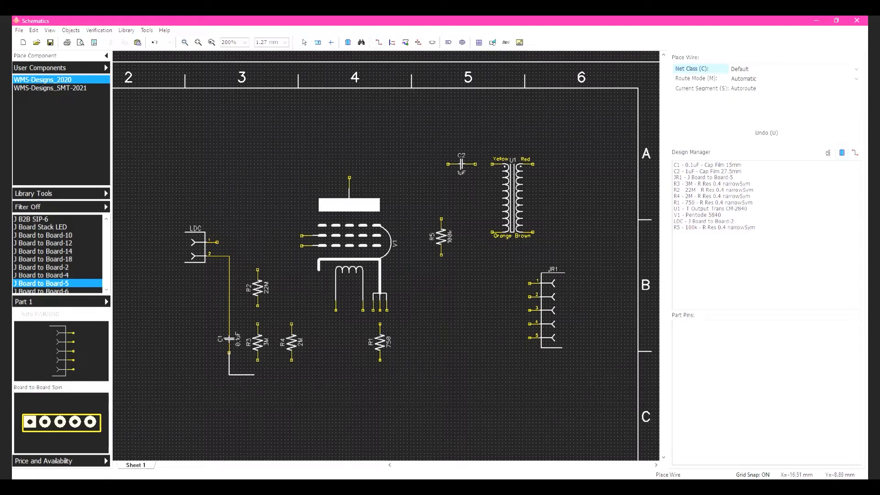
{"action": "left_click", "coordinate": [292, 360]}
{"action": "left_click", "coordinate": [257, 360]}
{"action": "left_click", "coordinate": [258, 374]}
{"action": "key", "text": "Escape"}
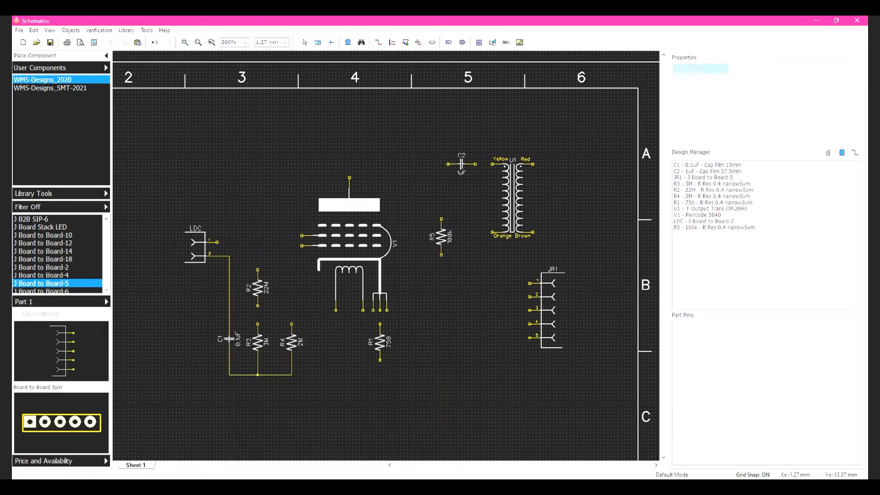
{"action": "key", "text": "ctrl+z"}
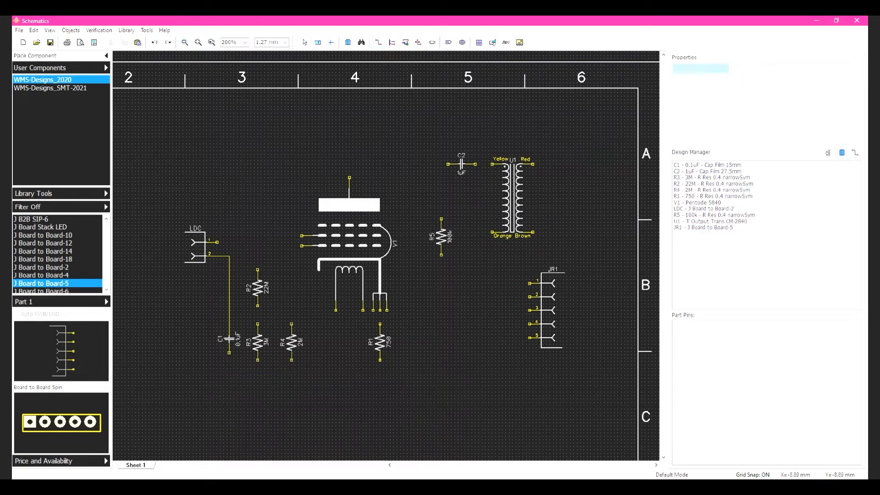
Wire the lower pin of C1 to the lower pin of R3 and on to the right heater pin of tube V1
{"action": "right_click", "coordinate": [246, 380]}
{"action": "key", "text": "Escape"}
{"action": "left_click", "coordinate": [229, 353]}
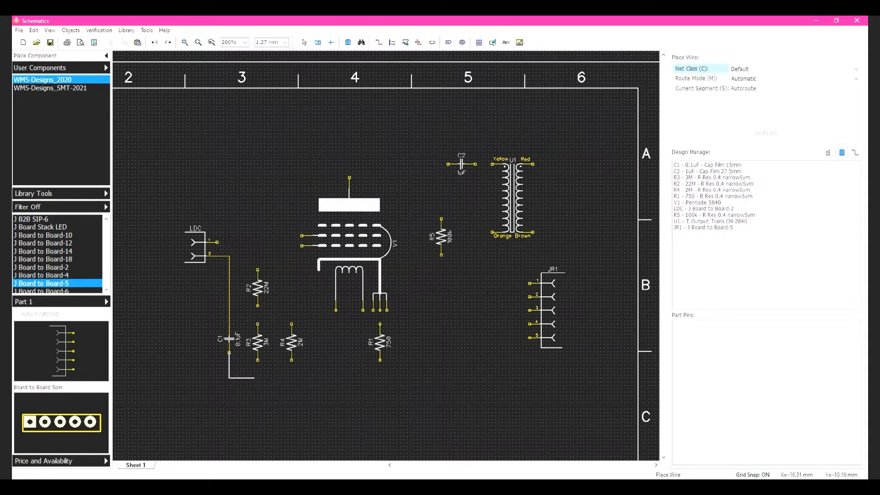
{"action": "left_click", "coordinate": [257, 378]}
{"action": "left_click", "coordinate": [258, 377]}
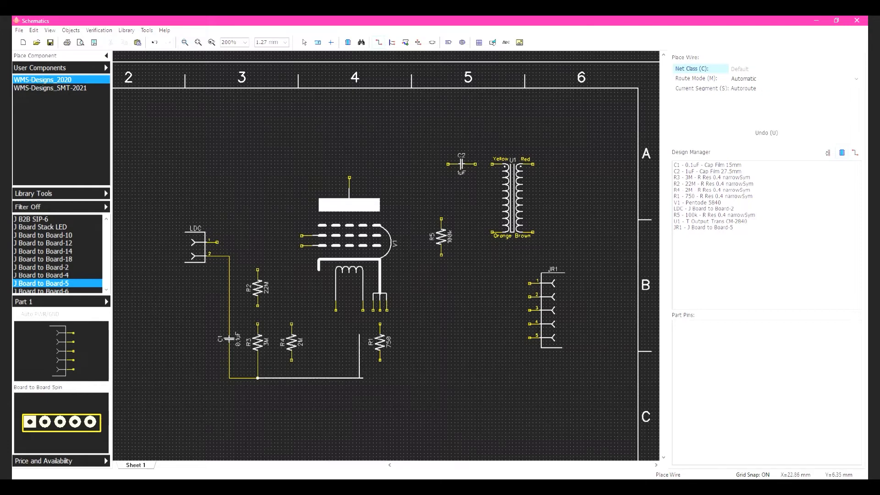
{"action": "left_click", "coordinate": [362, 311]}
{"action": "key", "text": "Escape"}
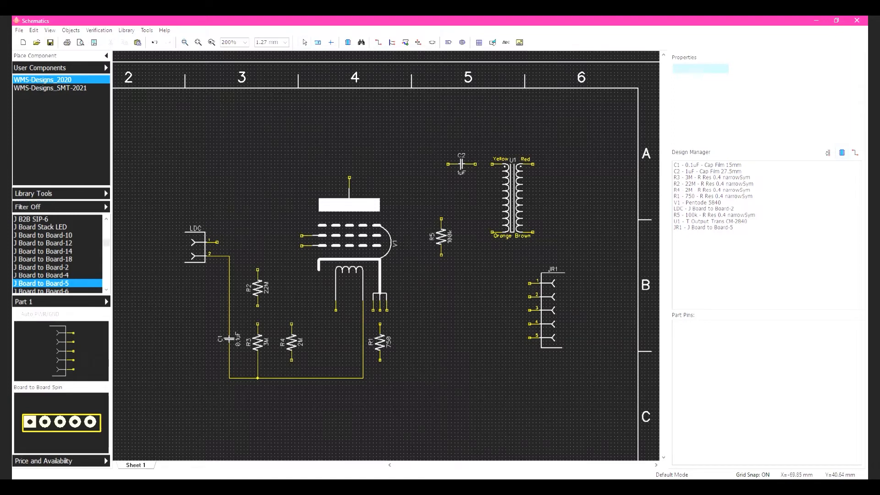
Place a GND symbol from the WMS-Designs_2020 library below the common wire and connect it to that wire
{"action": "scroll", "coordinate": [58, 254], "scroll_direction": "up", "scroll_amount": 10}
{"action": "scroll", "coordinate": [58, 254], "scroll_direction": "down", "scroll_amount": 8}
{"action": "scroll", "coordinate": [58, 254], "scroll_direction": "down", "scroll_amount": 8}
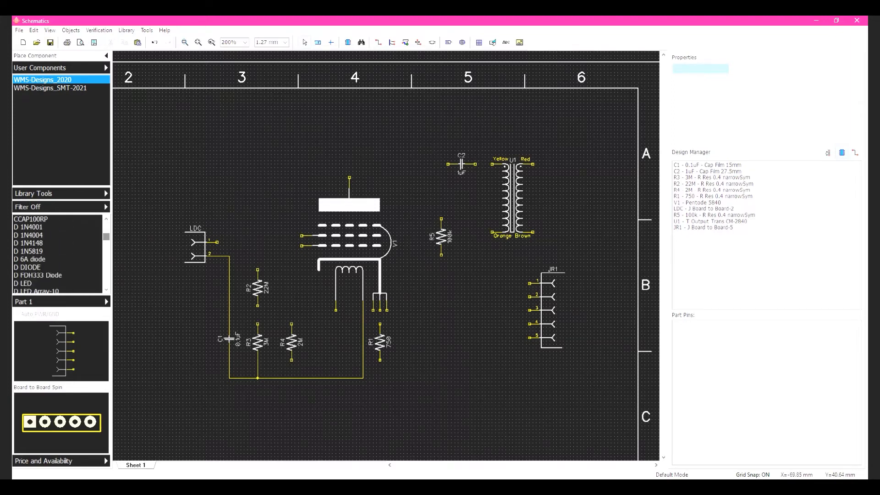
{"action": "scroll", "coordinate": [32, 250], "scroll_direction": "up", "scroll_amount": 3}
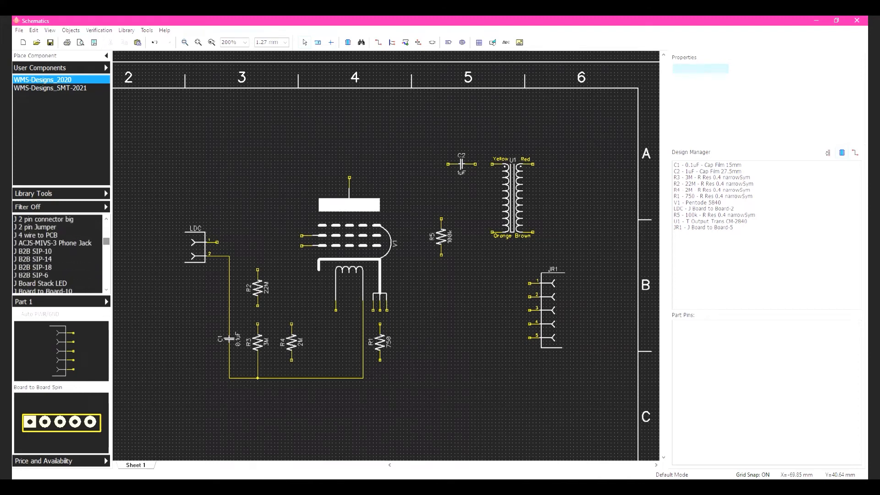
{"action": "left_click", "coordinate": [21, 235]}
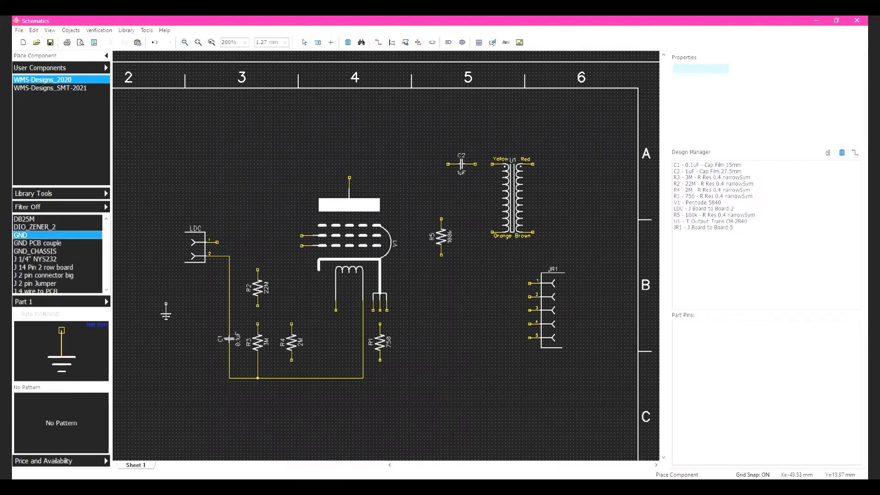
{"action": "left_click", "coordinate": [301, 394]}
{"action": "right_click", "coordinate": [318, 404]}
{"action": "left_click", "coordinate": [301, 391]}
{"action": "left_click", "coordinate": [301, 378]}
{"action": "right_click", "coordinate": [318, 378]}
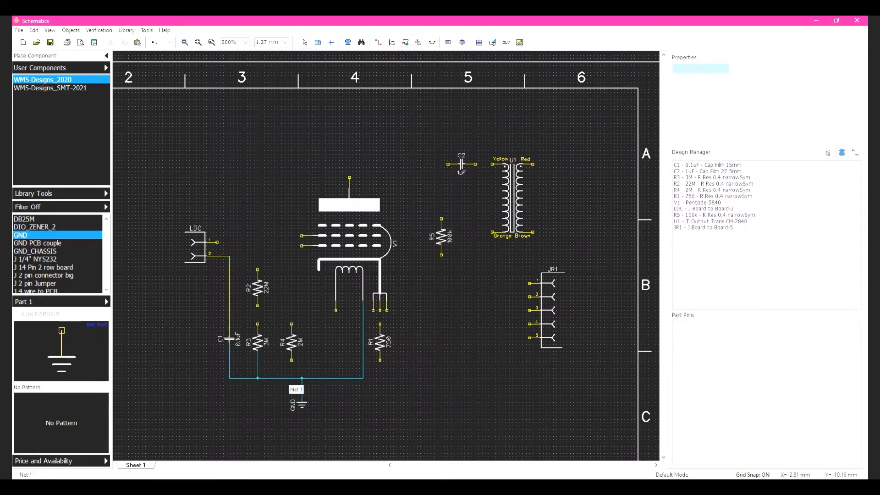
Rename the net of the common wire as GND
{"action": "right_click", "coordinate": [288, 380]}
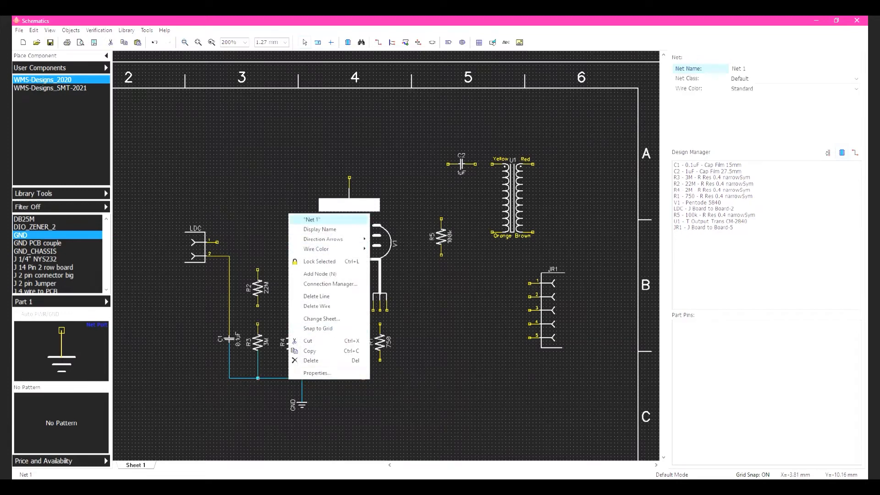
{"action": "left_click", "coordinate": [320, 219]}
{"action": "type", "text": "GND"}
{"action": "left_click", "coordinate": [459, 282]}
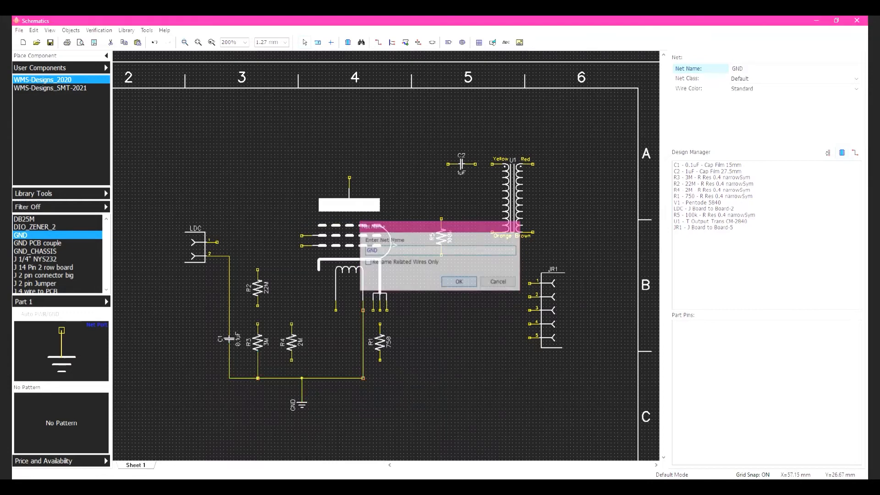
Set a custom green wire color for the GND net
{"action": "right_click", "coordinate": [313, 378]}
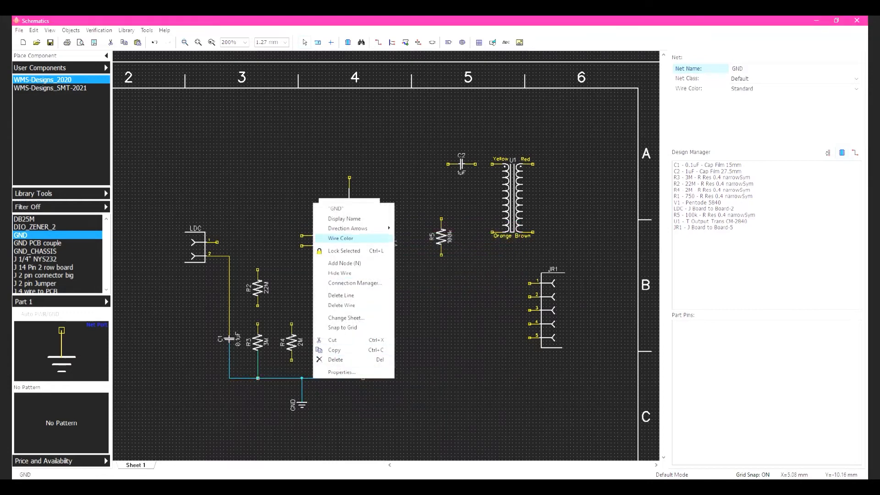
{"action": "mouse_move", "coordinate": [362, 238]}
{"action": "left_click", "coordinate": [417, 248]}
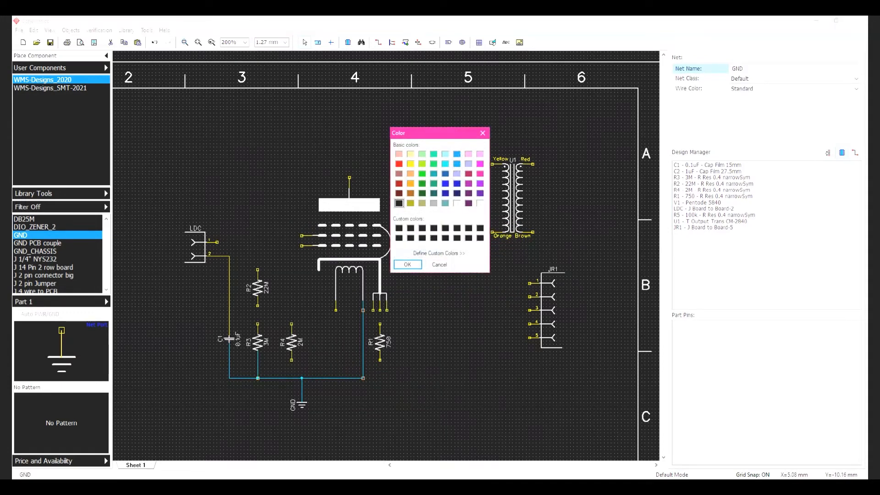
{"action": "left_click", "coordinate": [422, 173]}
{"action": "left_click", "coordinate": [407, 265]}
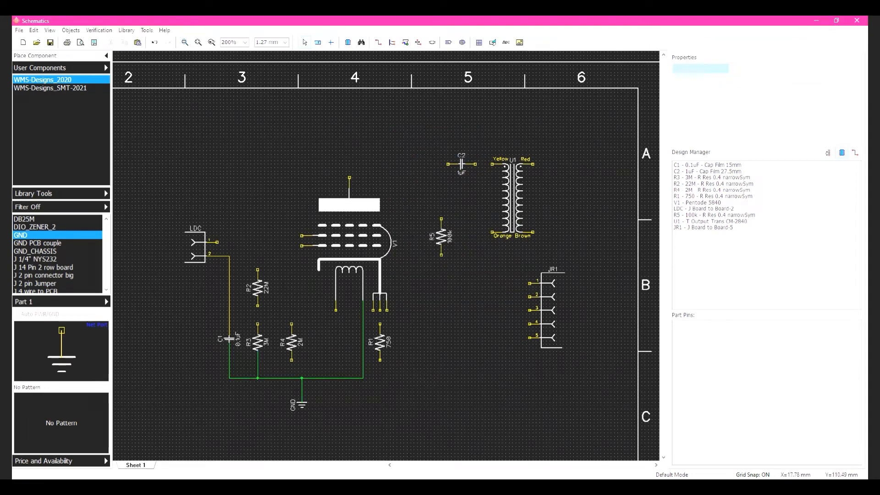
{"action": "left_click", "coordinate": [378, 42]}
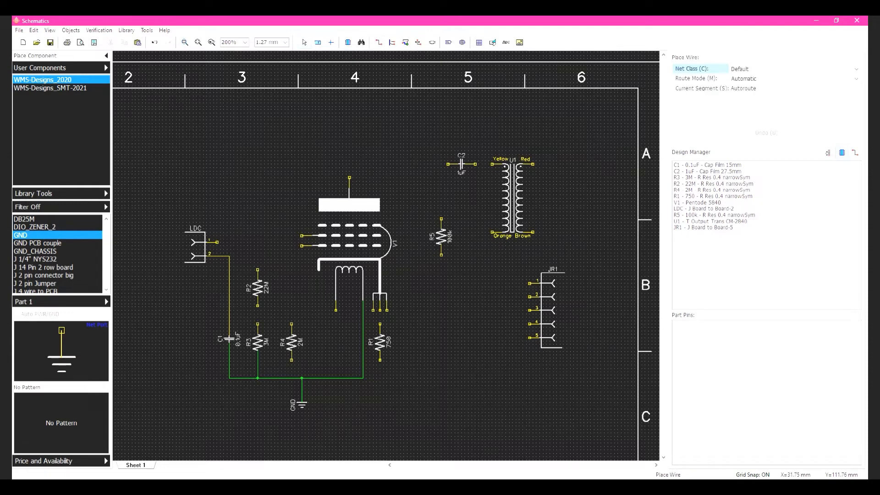
{"action": "key", "text": "Escape"}
{"action": "left_click", "coordinate": [336, 310]}
{"action": "right_click", "coordinate": [335, 331]}
{"action": "left_click", "coordinate": [362, 348]}
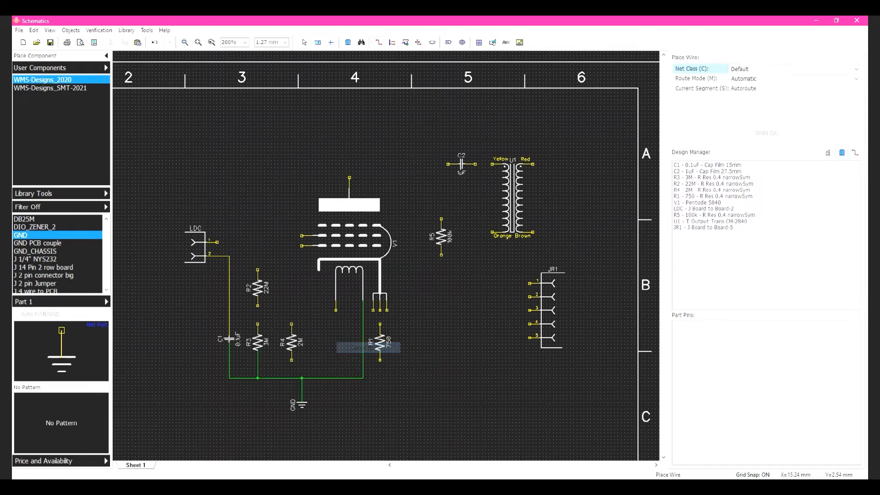
{"action": "key", "text": "Escape"}
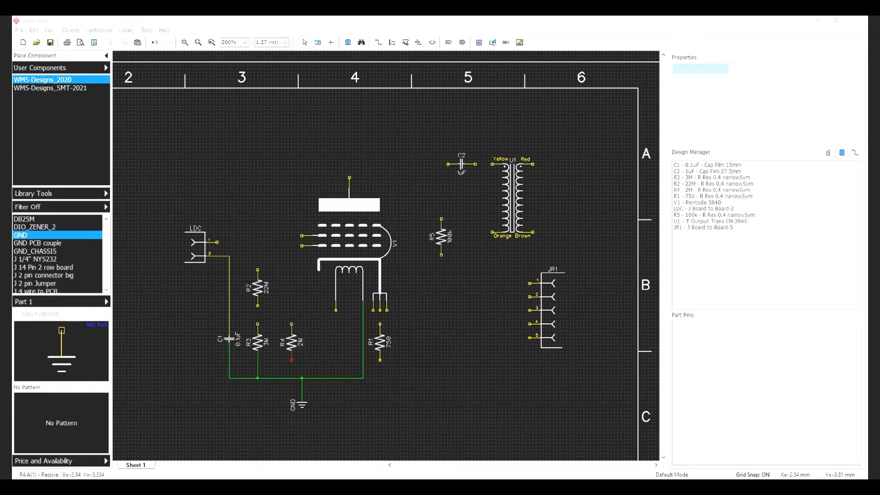
Wire the lower pins of resistors R4 and R5 to the GND net
{"action": "left_click", "coordinate": [291, 360]}
{"action": "left_click", "coordinate": [291, 378]}
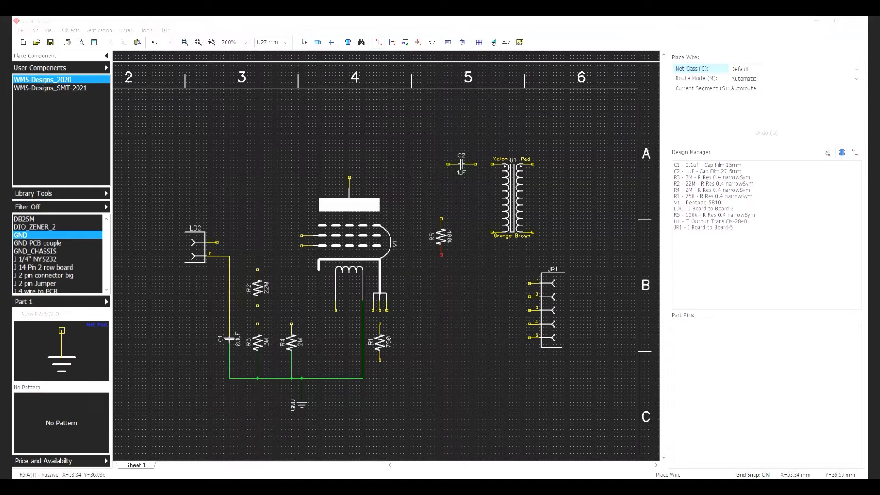
{"action": "left_click", "coordinate": [441, 254]}
{"action": "left_click", "coordinate": [363, 378]}
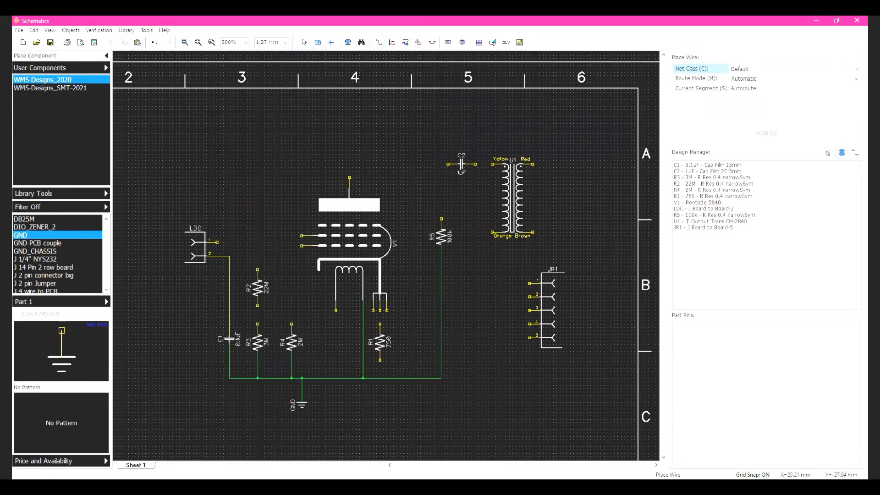
Wire U1's Orange pin and JR1 pin 3 to the GND net, and move connector JR1 further away from the transformer
{"action": "left_click", "coordinate": [492, 232]}
{"action": "left_click", "coordinate": [441, 378]}
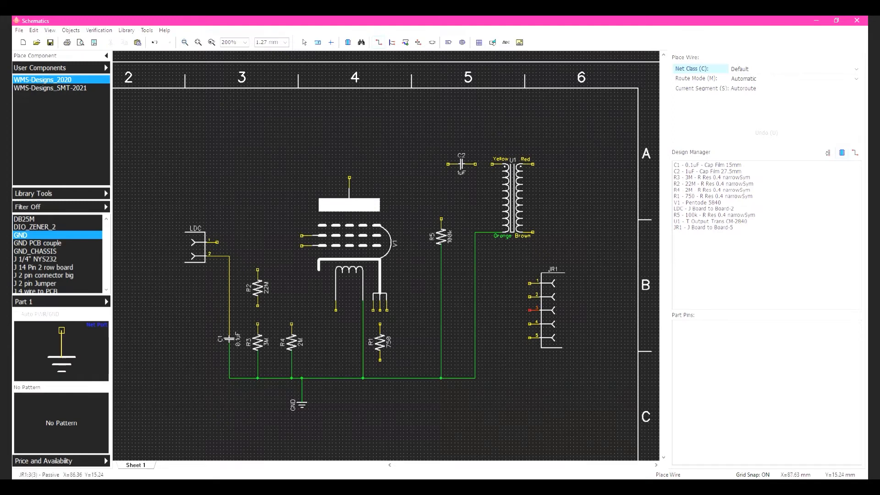
{"action": "left_click", "coordinate": [529, 310]}
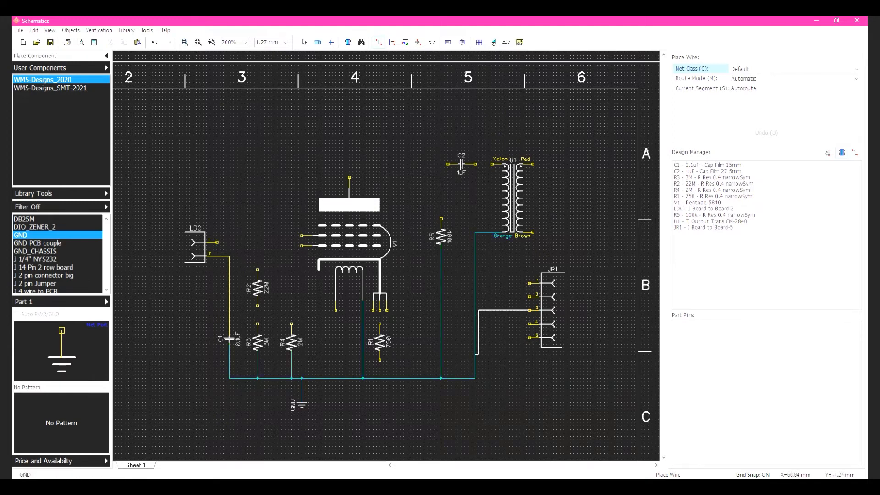
{"action": "left_click", "coordinate": [475, 310]}
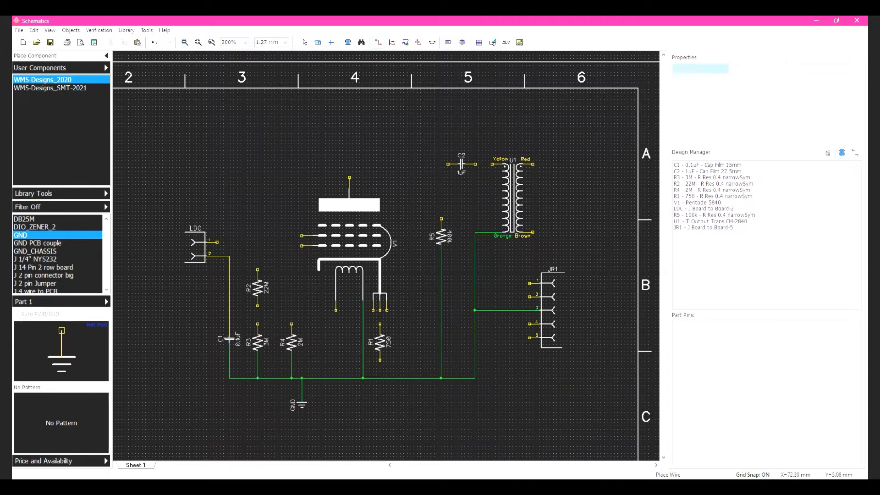
{"action": "left_click_drag", "start_coordinate": [546, 303], "coordinate": [587, 303]}
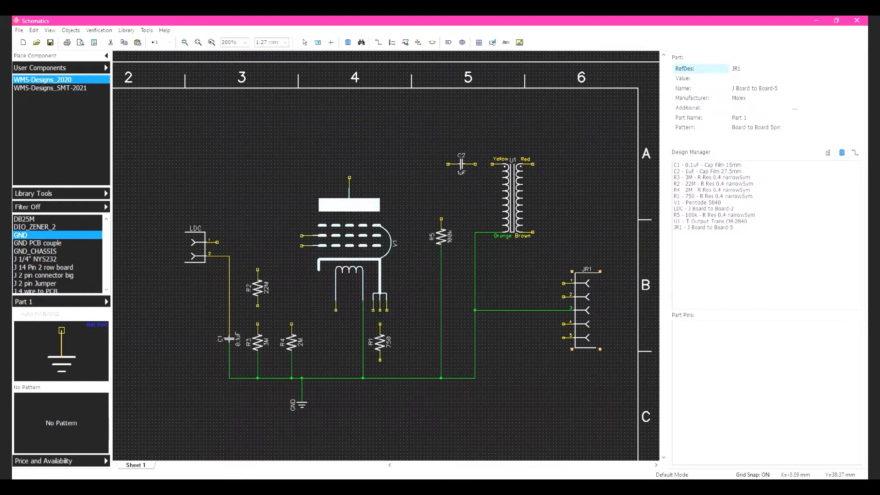
Wire LDC pin 1 to the lower grid pin of V1 and shift LDC down so the wire runs straight
{"action": "left_click", "coordinate": [379, 42]}
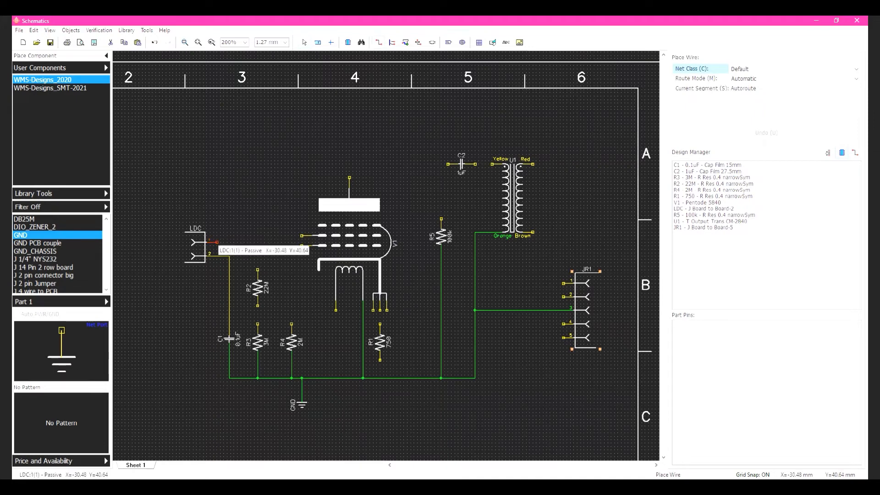
{"action": "left_click", "coordinate": [216, 242]}
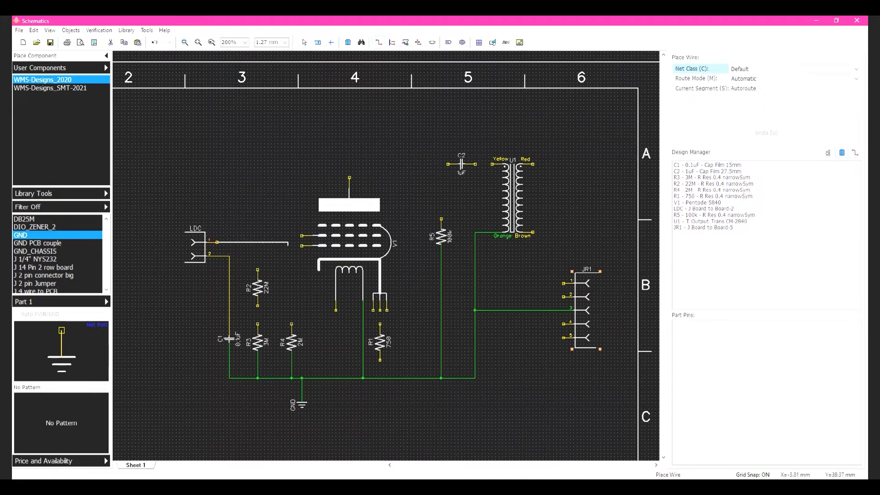
{"action": "left_click", "coordinate": [302, 245]}
{"action": "right_click", "coordinate": [301, 246]}
{"action": "left_click", "coordinate": [193, 255]}
{"action": "key", "text": "Down"}
{"action": "left_click", "coordinate": [224, 223]}
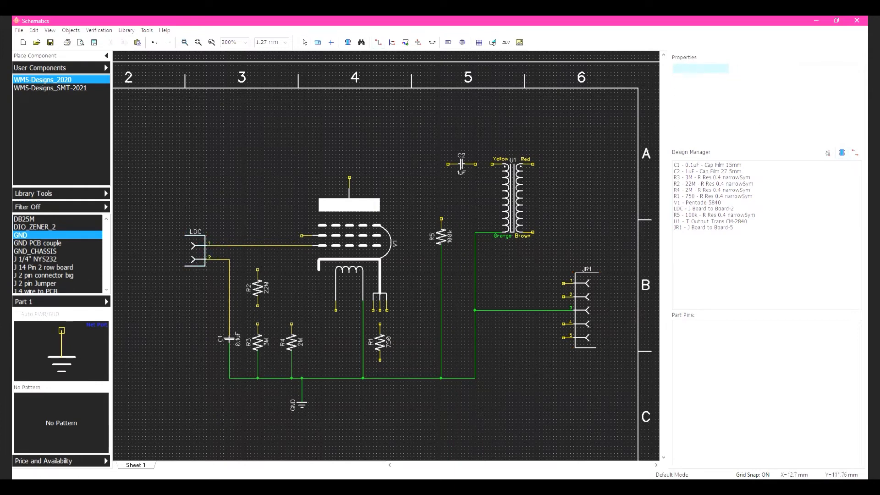
Wire R2's lower pin to the upper pins of R3 and R4, and R2's upper pin to the LDC pin 2 wire
{"action": "left_click", "coordinate": [378, 42]}
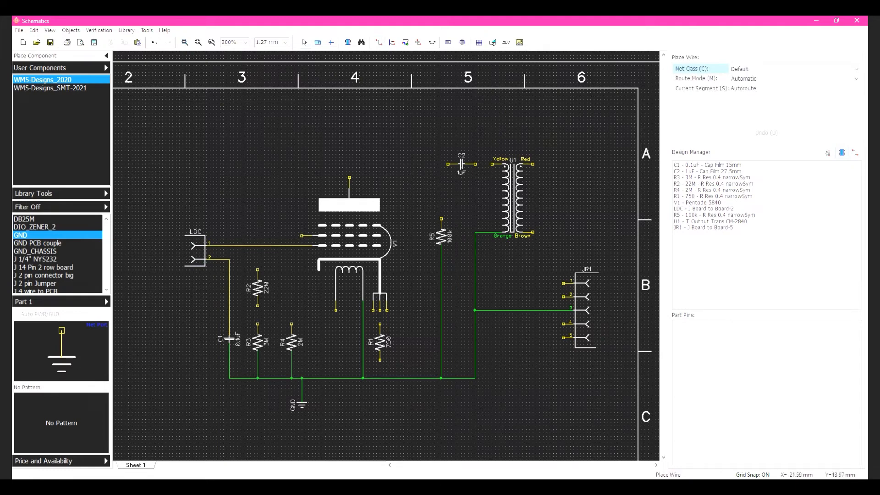
{"action": "left_click", "coordinate": [257, 306]}
{"action": "left_click", "coordinate": [258, 324]}
{"action": "left_click", "coordinate": [291, 324]}
{"action": "left_click", "coordinate": [258, 317]}
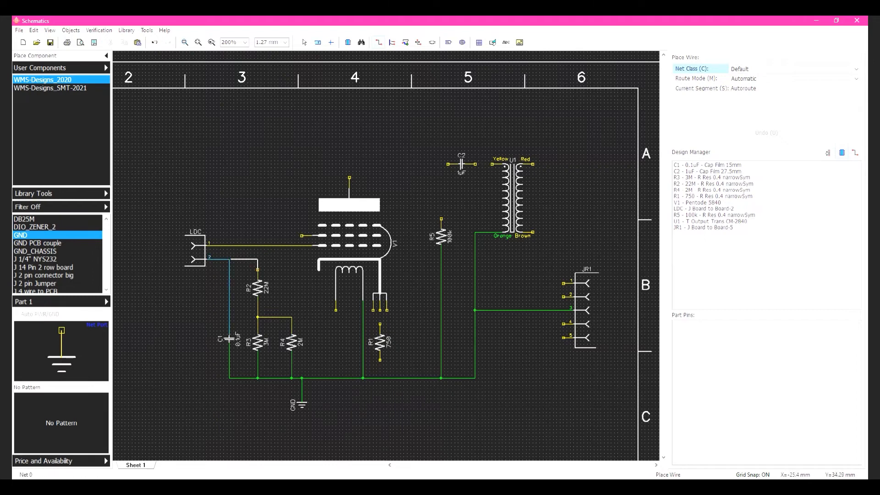
{"action": "left_click", "coordinate": [229, 259]}
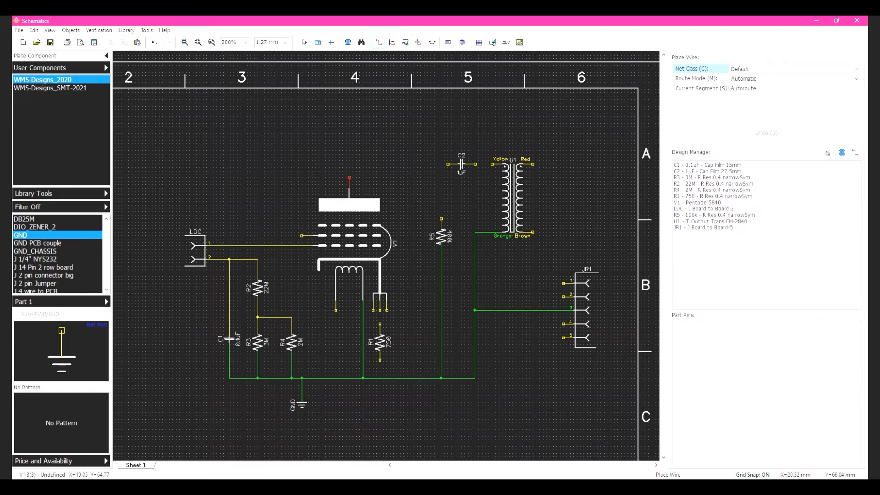
Wire V1's plate pin to C2's plus pin and join R5's upper pin to that wire
{"action": "left_click", "coordinate": [350, 178]}
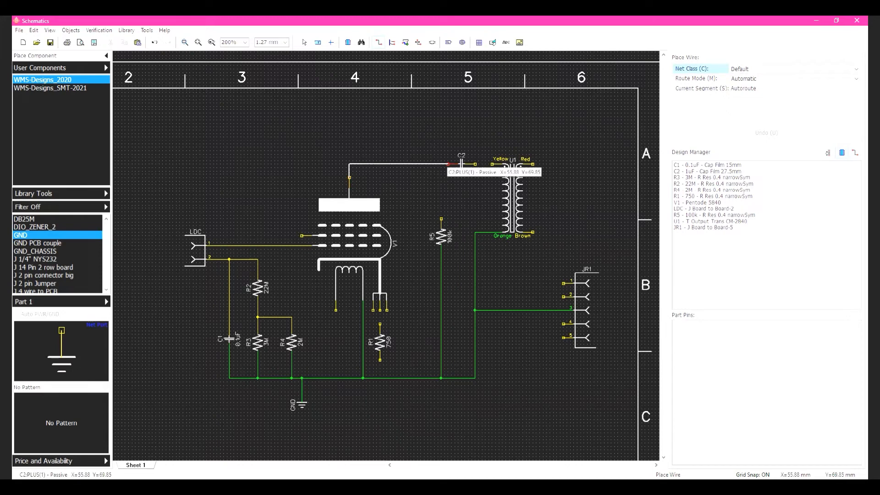
{"action": "left_click", "coordinate": [449, 164]}
{"action": "left_click", "coordinate": [441, 219]}
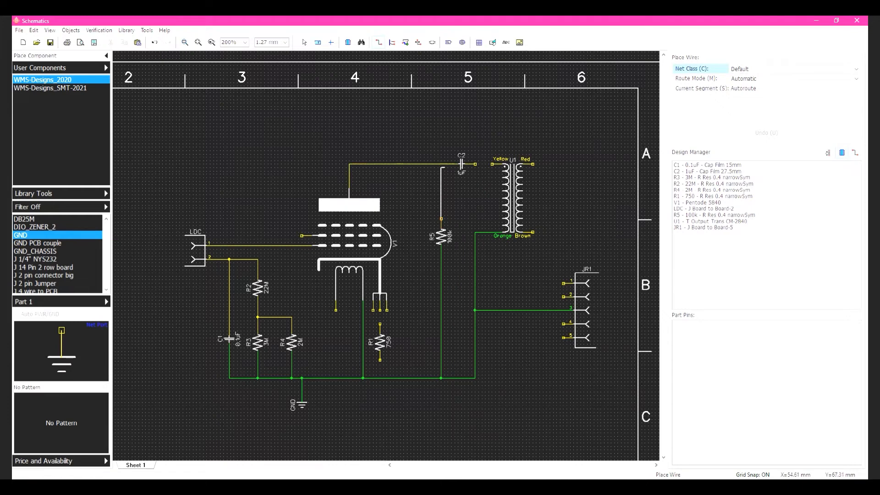
{"action": "left_click", "coordinate": [441, 163]}
{"action": "key", "text": "Escape"}
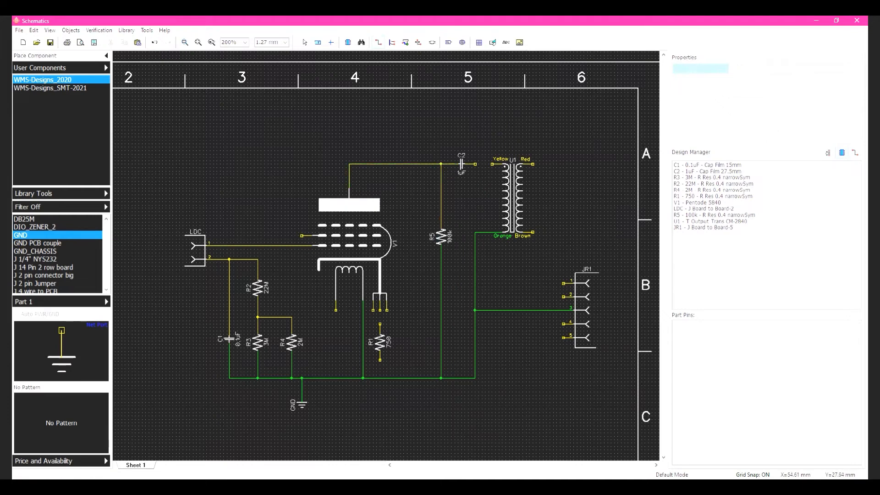
Delete the wire between R5's lower pin and the GND net
{"action": "left_click", "coordinate": [440, 280]}
{"action": "key", "text": "Delete"}
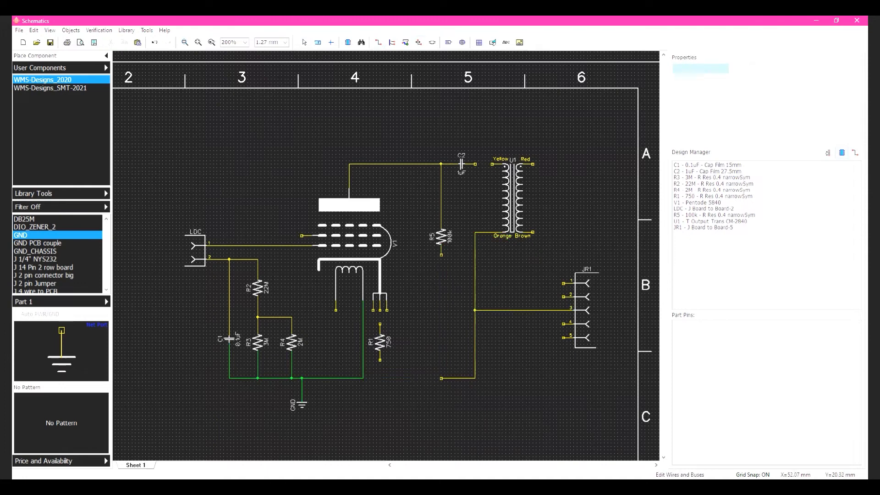
{"action": "key", "text": "Escape"}
Try to extend the loose U1 and JR1 wire back to the GND net below V1, and delete its run from U1's Orange pin
{"action": "left_click", "coordinate": [441, 378]}
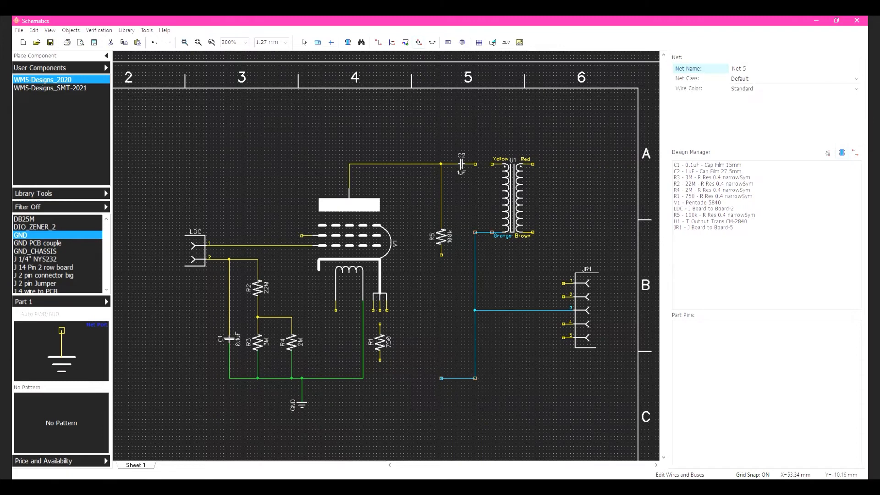
{"action": "left_click_drag", "start_coordinate": [441, 378], "coordinate": [362, 378]}
{"action": "left_click", "coordinate": [372, 398]}
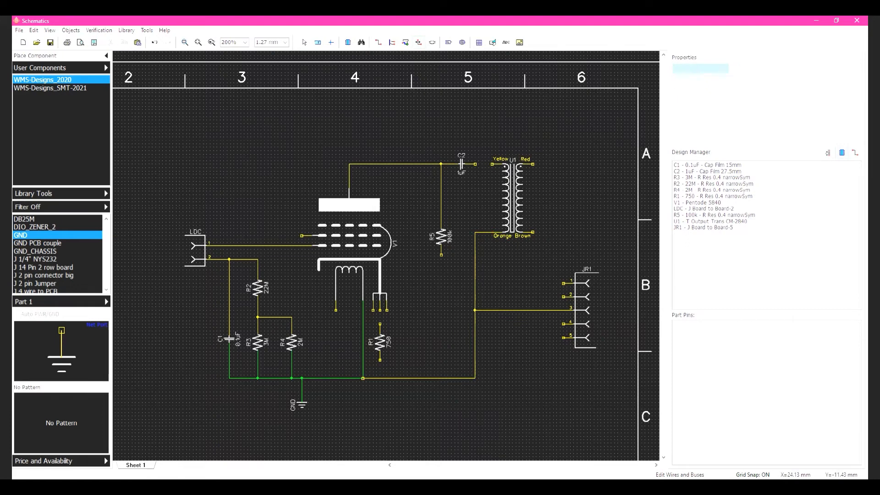
{"action": "left_click_drag", "start_coordinate": [364, 378], "coordinate": [364, 385]}
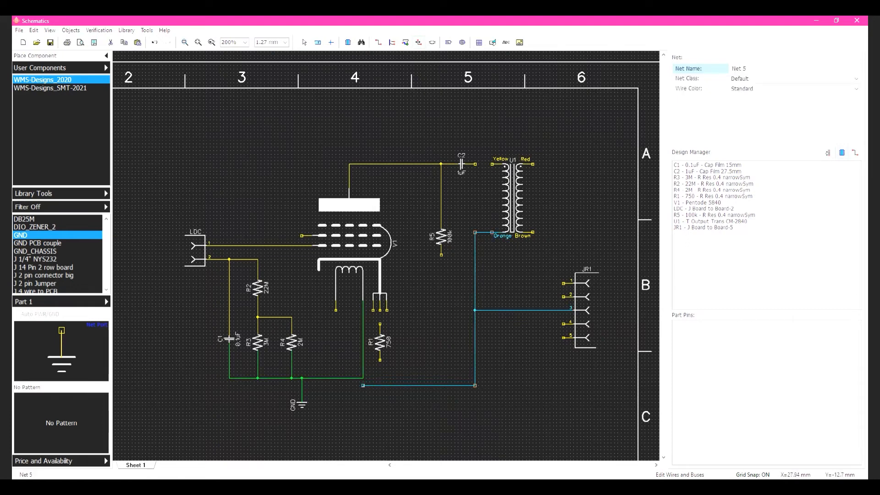
{"action": "key", "text": "Delete"}
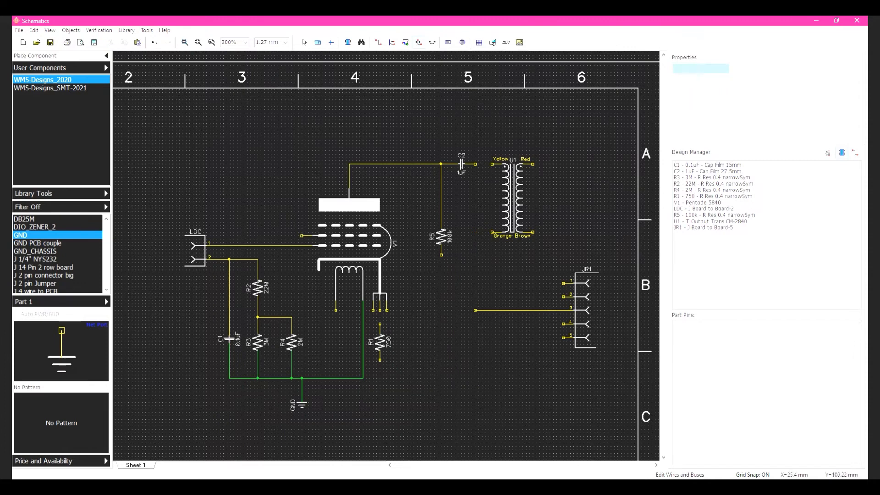
Wire U1's Orange pin to the JR1 pin 3 wire and connect their junction to the GND net below V1
{"action": "left_click", "coordinate": [378, 42]}
{"action": "left_click", "coordinate": [492, 232]}
{"action": "left_click", "coordinate": [465, 233]}
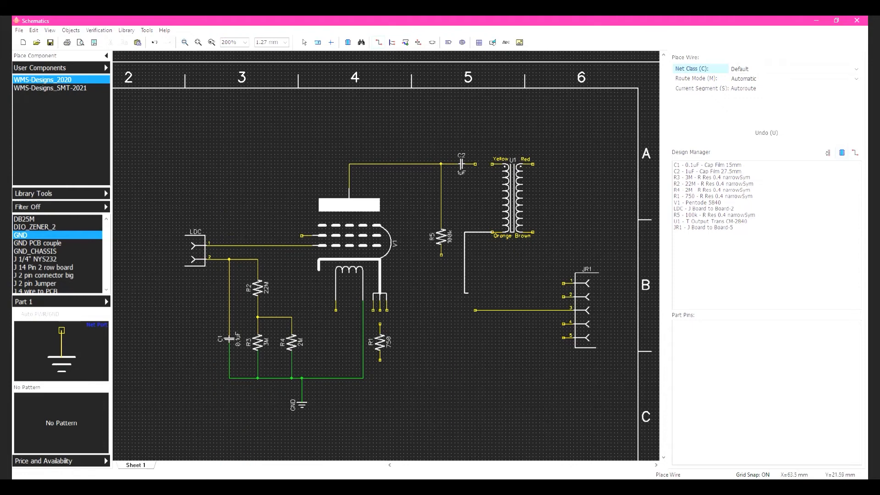
{"action": "left_click", "coordinate": [570, 310]}
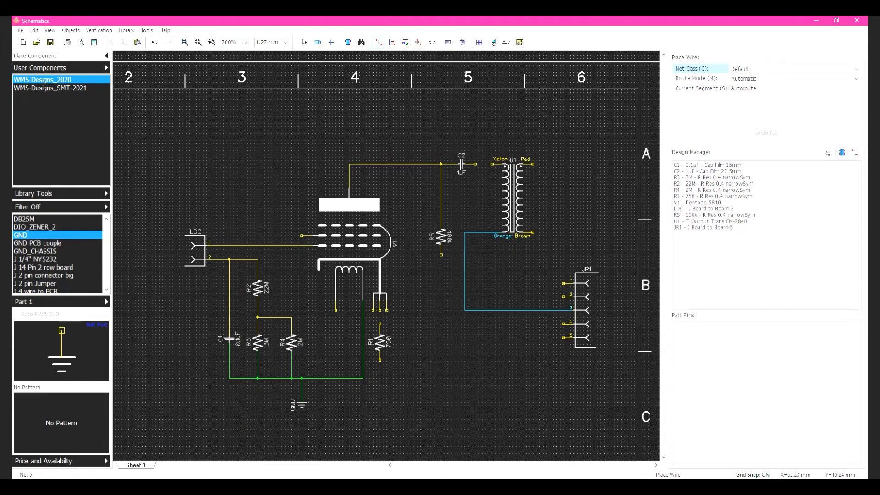
{"action": "left_click", "coordinate": [464, 310]}
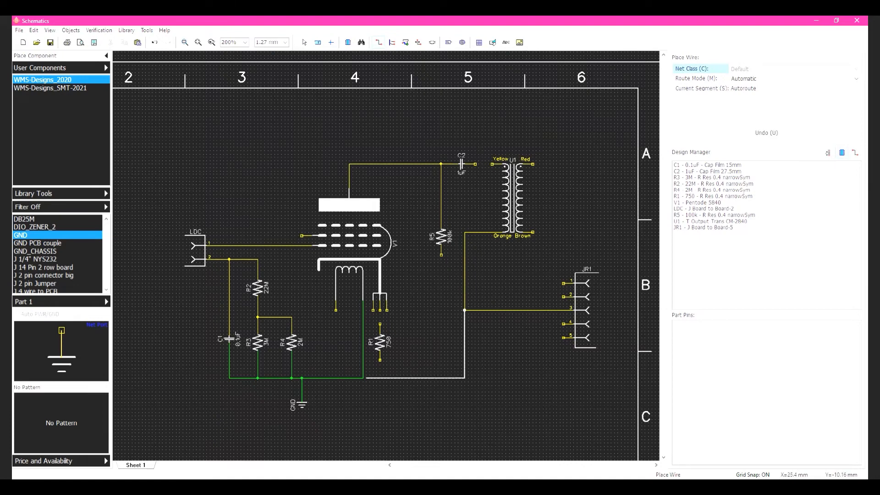
{"action": "left_click", "coordinate": [362, 378]}
{"action": "key", "text": "Escape"}
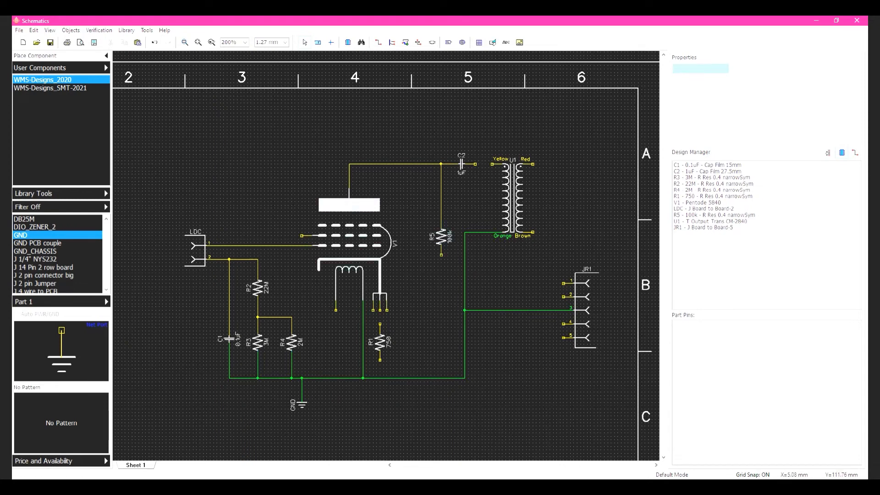
Wire R5's lower pin to JR1 pin 4
{"action": "key", "text": "w"}
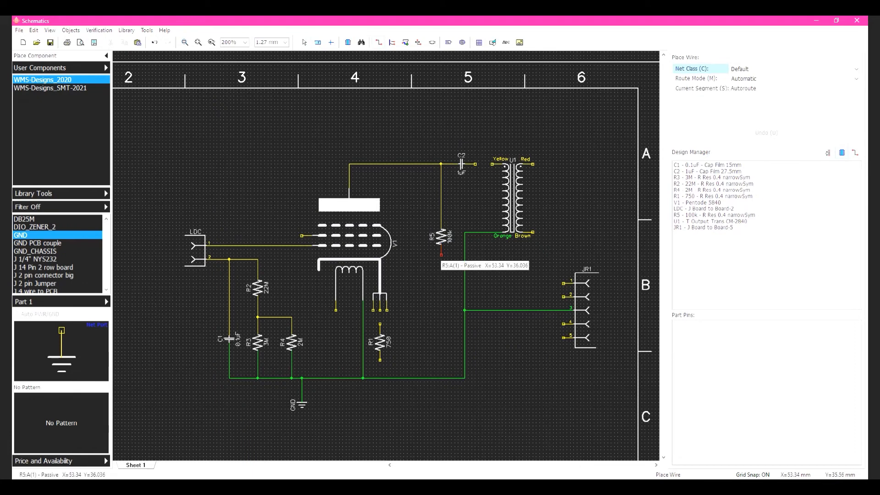
{"action": "left_click", "coordinate": [441, 255]}
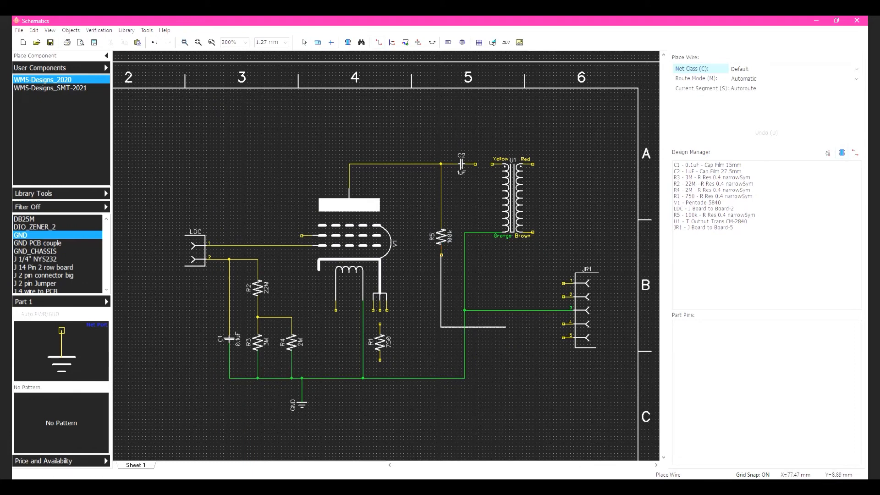
{"action": "left_click", "coordinate": [565, 324]}
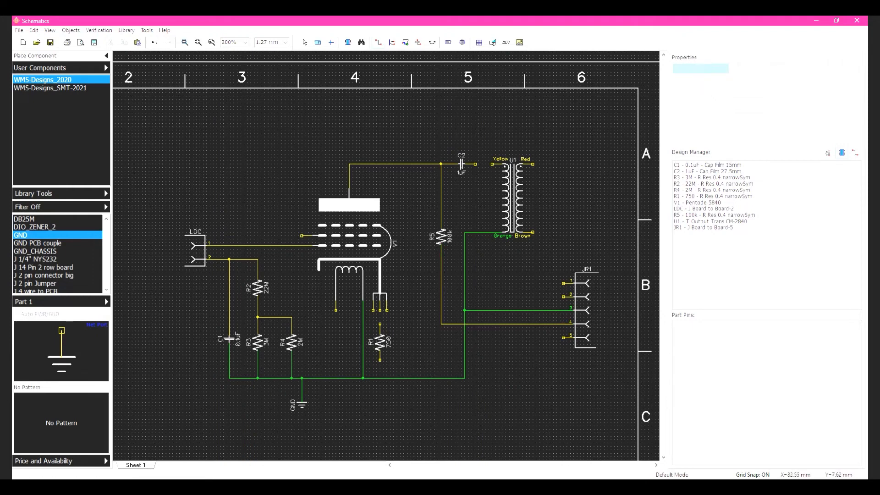
Rename the net between R5 and JR1 pin 4 as V+
{"action": "right_click", "coordinate": [517, 324]}
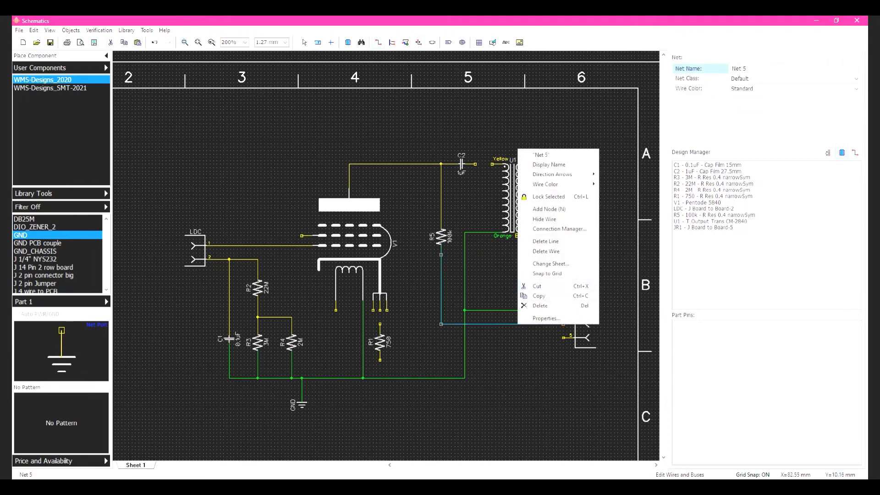
{"action": "left_click", "coordinate": [541, 155]}
{"action": "type", "text": "V+"}
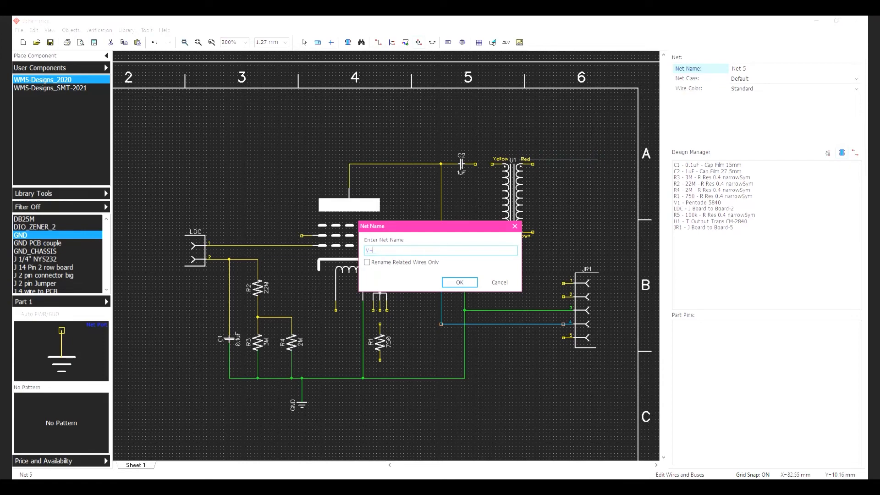
{"action": "left_click", "coordinate": [460, 283]}
Set a custom red wire color for the V+ net
{"action": "right_click", "coordinate": [441, 296]}
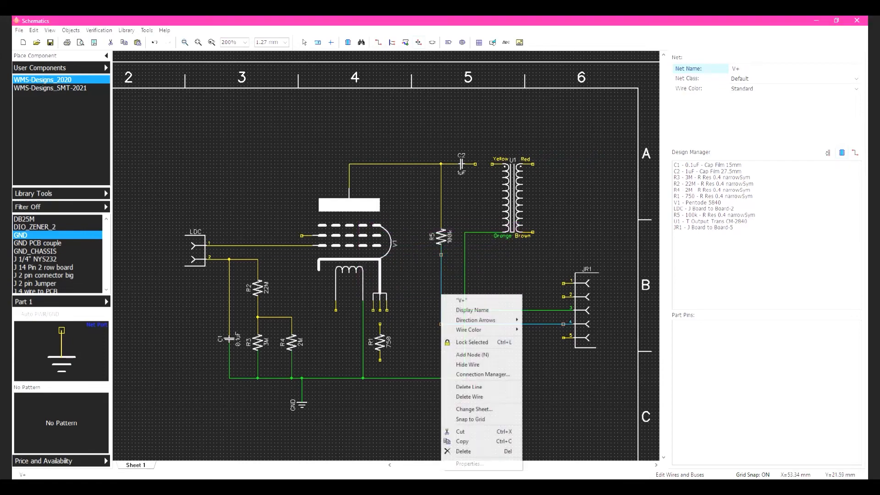
{"action": "mouse_move", "coordinate": [468, 329]}
{"action": "left_click", "coordinate": [545, 339]}
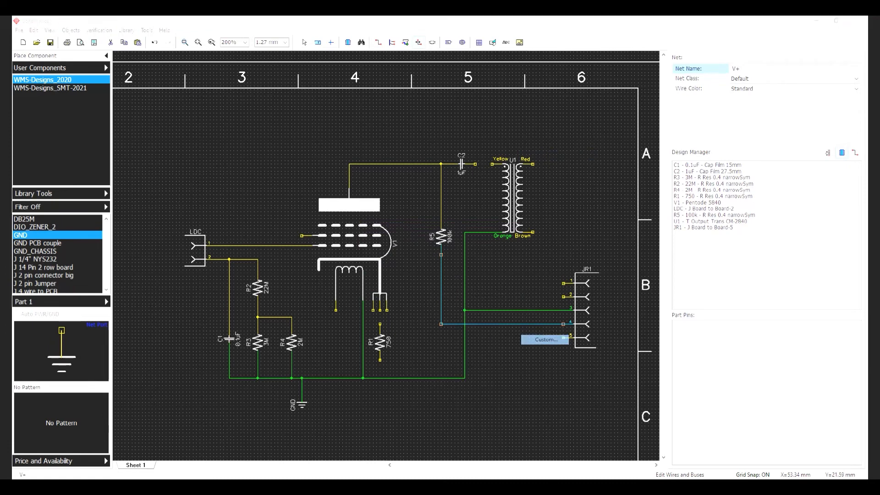
{"action": "left_click", "coordinate": [399, 164]}
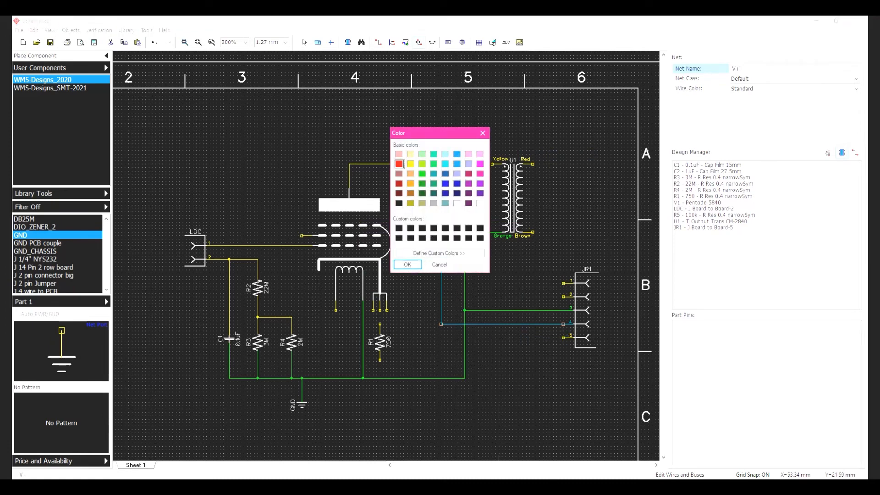
{"action": "left_click", "coordinate": [407, 265]}
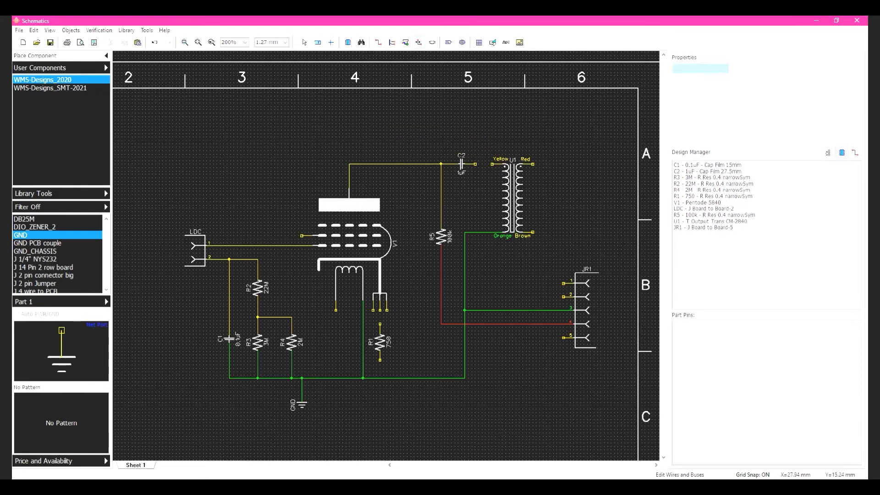
Wire the three cathode pins of V1 together to R1's upper pin
{"action": "left_click", "coordinate": [373, 310]}
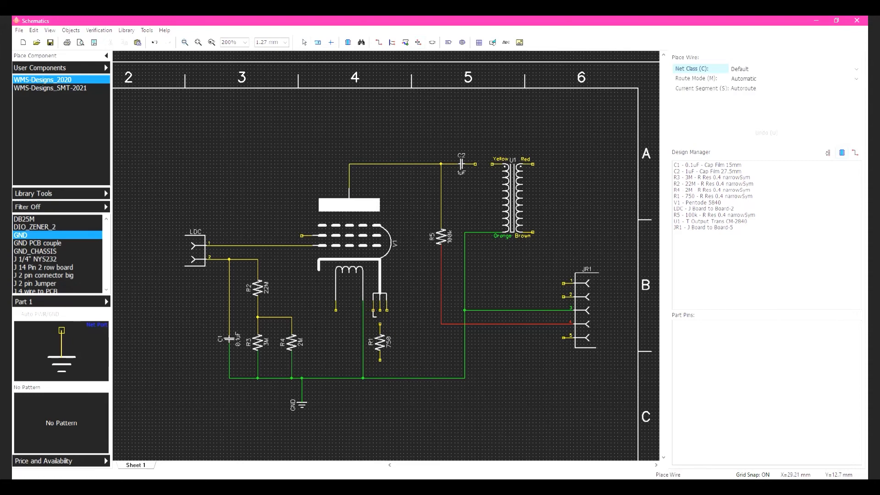
{"action": "left_click", "coordinate": [380, 324]}
{"action": "left_click", "coordinate": [380, 310]}
{"action": "key", "text": "Escape"}
{"action": "key", "text": "Escape"}
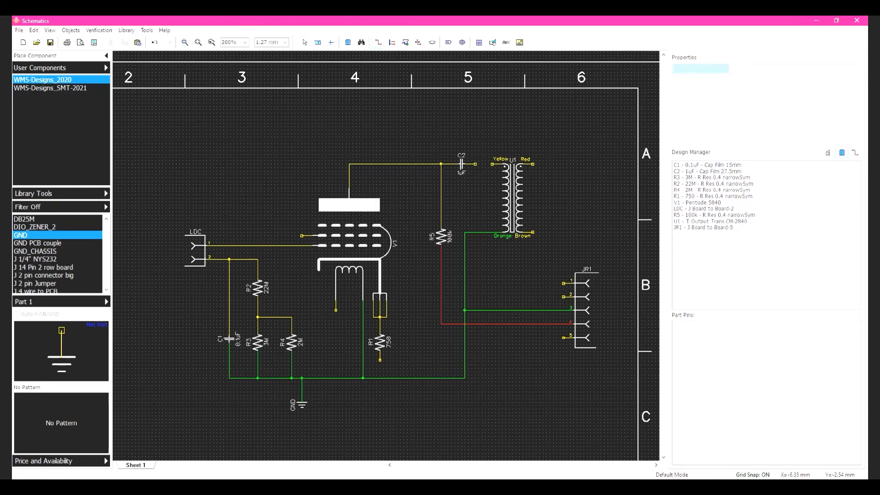
Delete the wire between R4's lower pin and the GND net
{"action": "left_click", "coordinate": [291, 370]}
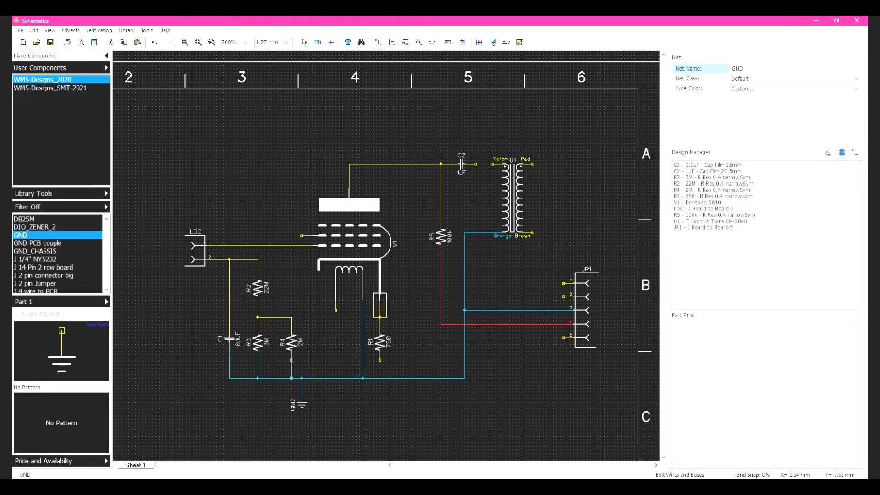
{"action": "key", "text": "Delete"}
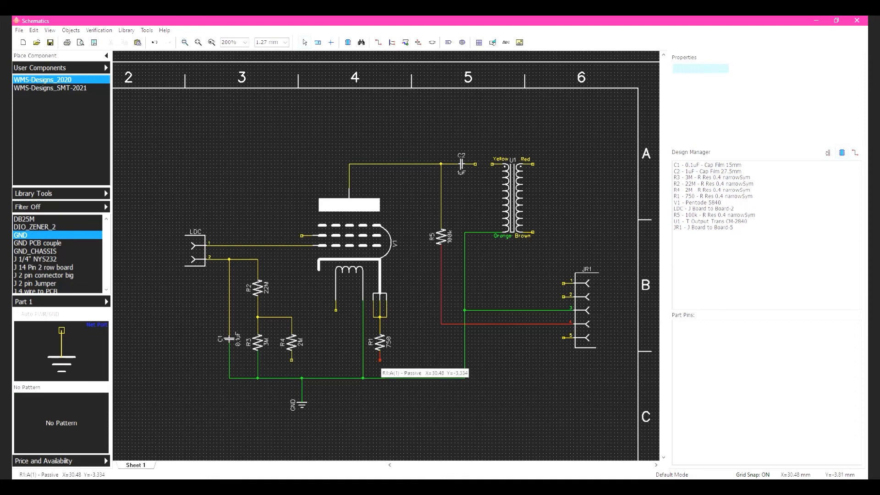
Wire R1's lower pin to the GND net and R4's lower pin to the red V+ net
{"action": "left_click", "coordinate": [380, 360]}
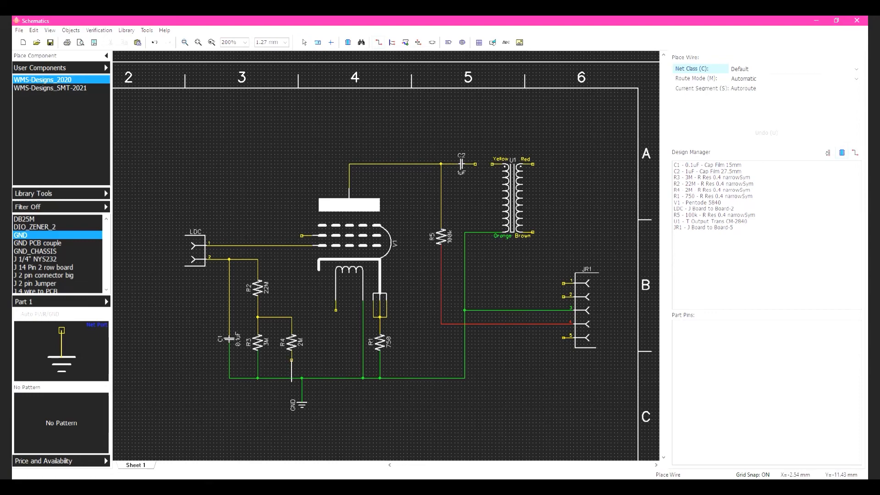
{"action": "left_click", "coordinate": [291, 360]}
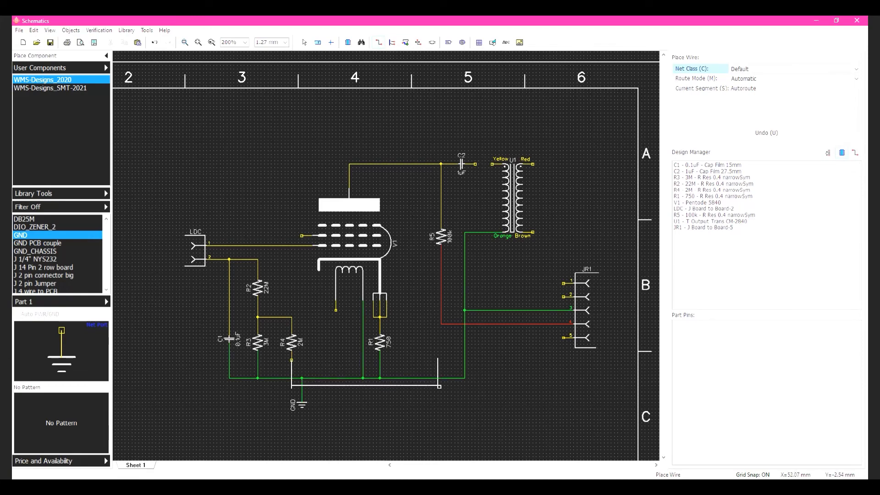
{"action": "left_click", "coordinate": [441, 324]}
{"action": "key", "text": "Escape"}
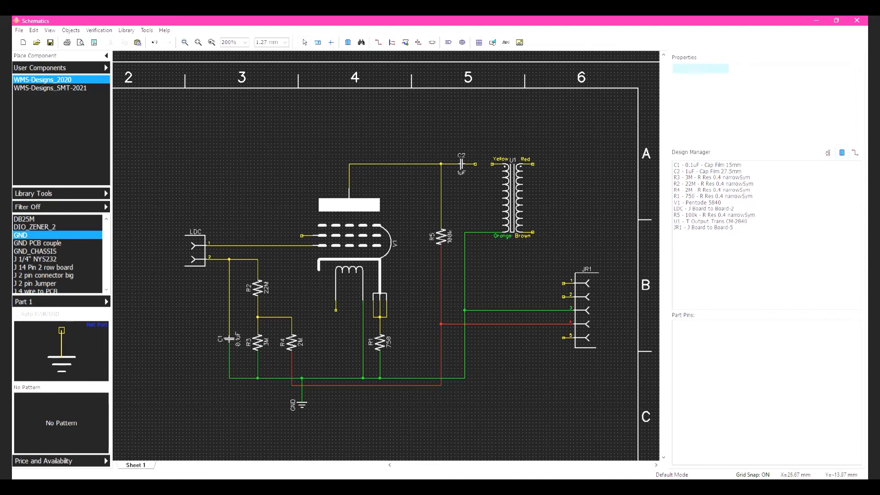
Move the horizontal V+ wire segment coming from R4 up above the horizontal GND wire
{"action": "left_click_drag", "start_coordinate": [369, 386], "coordinate": [369, 365]}
{"action": "left_click", "coordinate": [369, 409]}
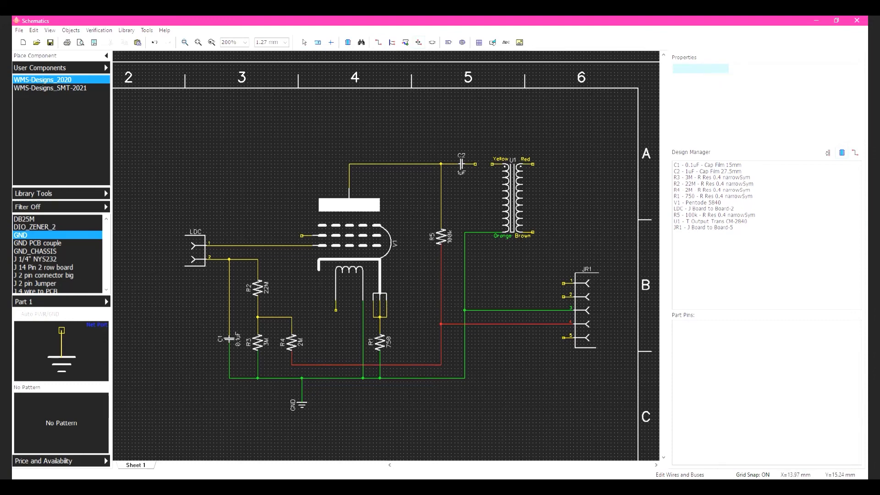
Wire V1's unconnected heater pin to pin 5 of connector JR1
{"action": "key", "text": "w"}
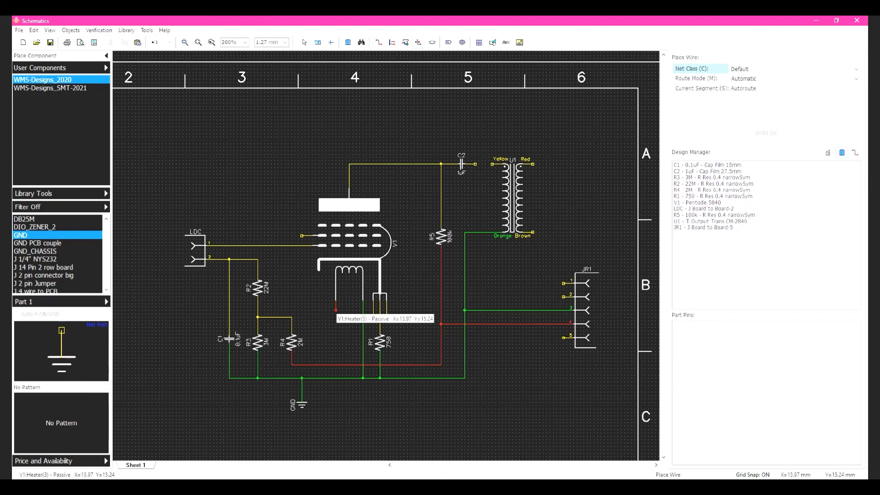
{"action": "left_click", "coordinate": [335, 310]}
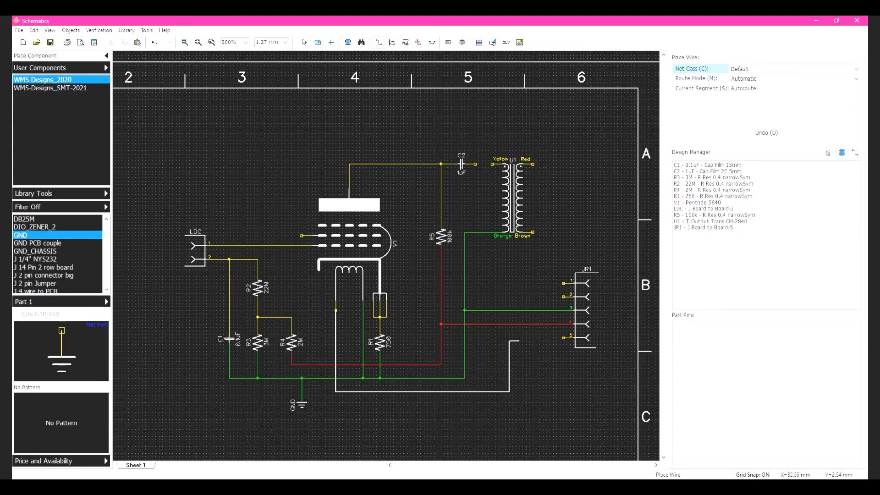
{"action": "left_click", "coordinate": [563, 338]}
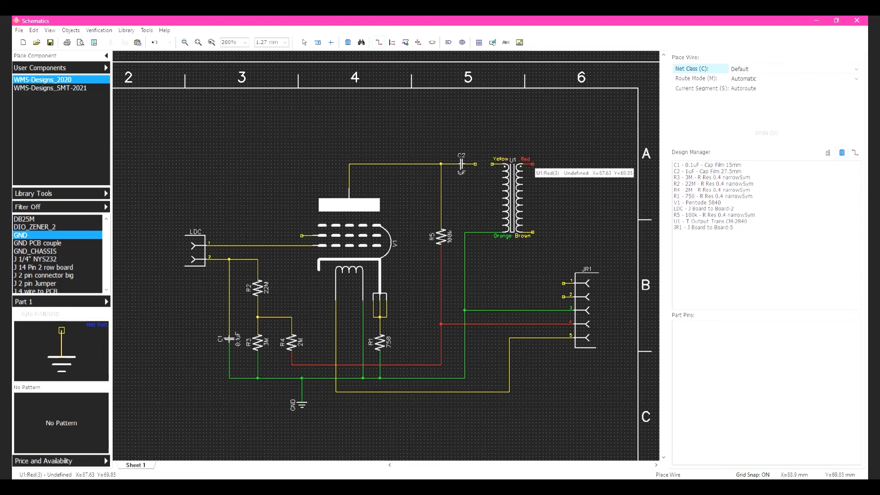
Wire transformer U1's Red pin to JR1 pin 1 and its Brown pin to JR1 pin 2
{"action": "left_click", "coordinate": [532, 163]}
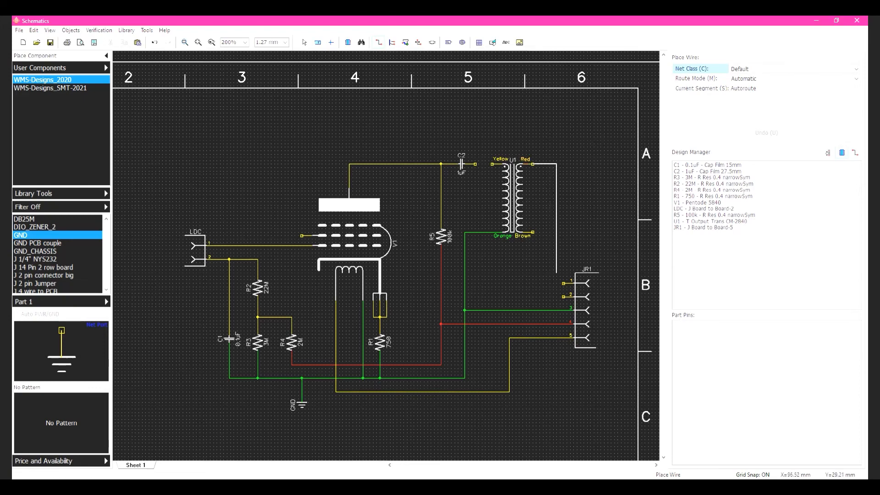
{"action": "left_click", "coordinate": [564, 284]}
{"action": "left_click", "coordinate": [533, 232]}
{"action": "left_click", "coordinate": [564, 297]}
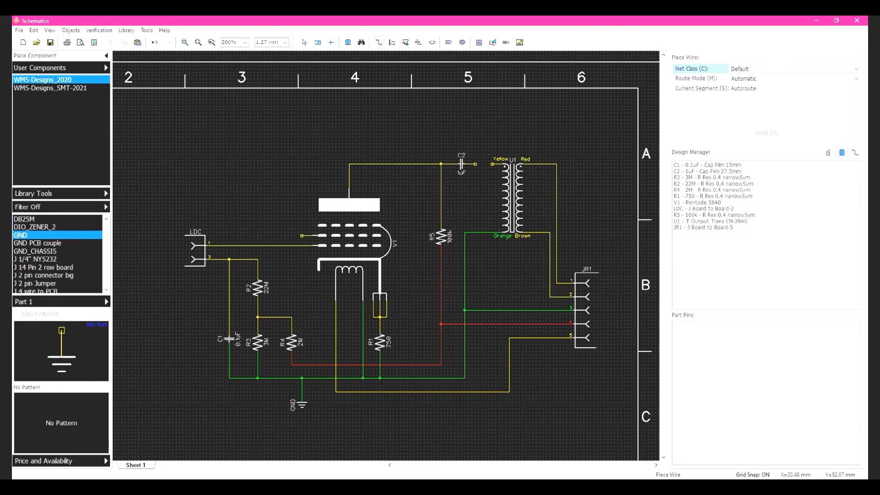
Wire V1's unconnected grid pin to the plate net at the junction above the tube
{"action": "left_click", "coordinate": [302, 235]}
{"action": "left_click", "coordinate": [349, 163]}
{"action": "key", "text": "Escape"}
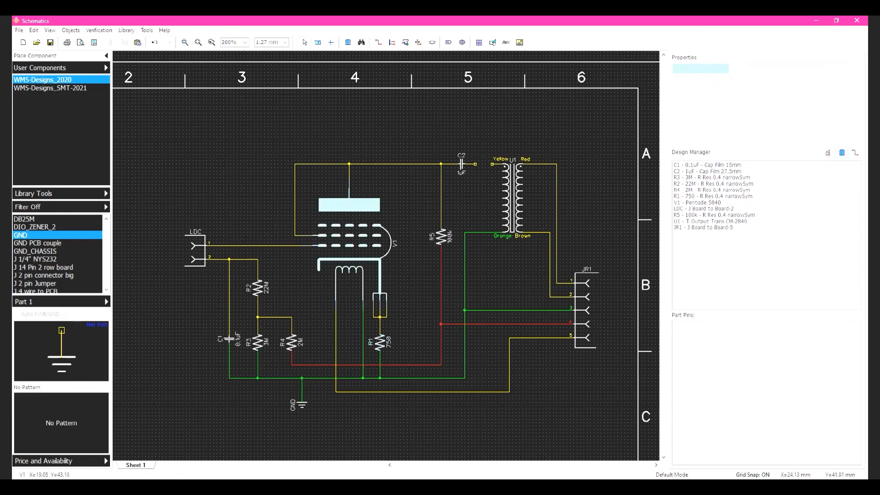
Wire C2's free pin to the Yellow pin of transformer U1
{"action": "right_click", "coordinate": [477, 177]}
{"action": "left_click", "coordinate": [476, 170]}
{"action": "left_click", "coordinate": [475, 164]}
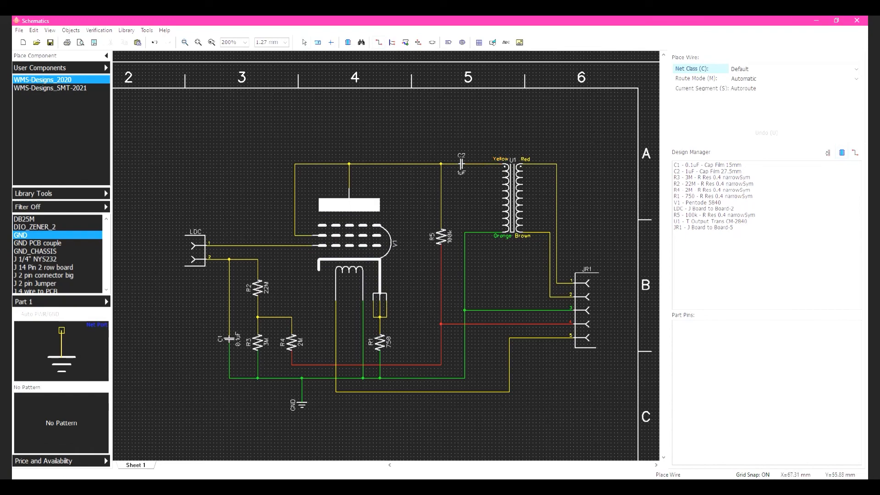
{"action": "right_click", "coordinate": [477, 200]}
{"action": "left_click", "coordinate": [474, 123]}
{"action": "left_click", "coordinate": [474, 123]}
{"action": "right_click", "coordinate": [479, 201]}
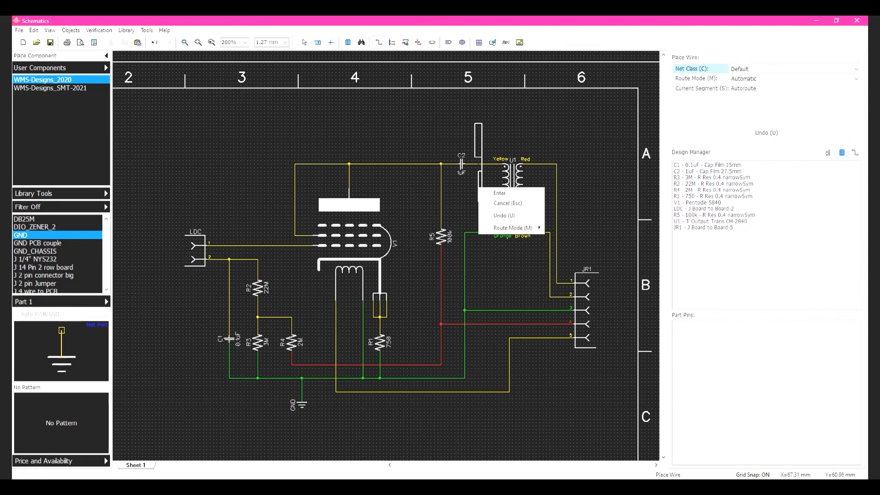
{"action": "left_click", "coordinate": [508, 203]}
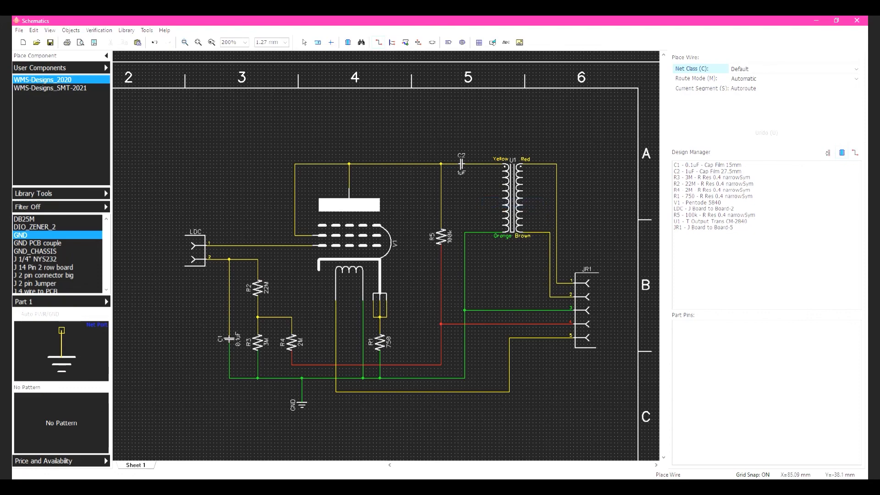
{"action": "key", "text": "Escape"}
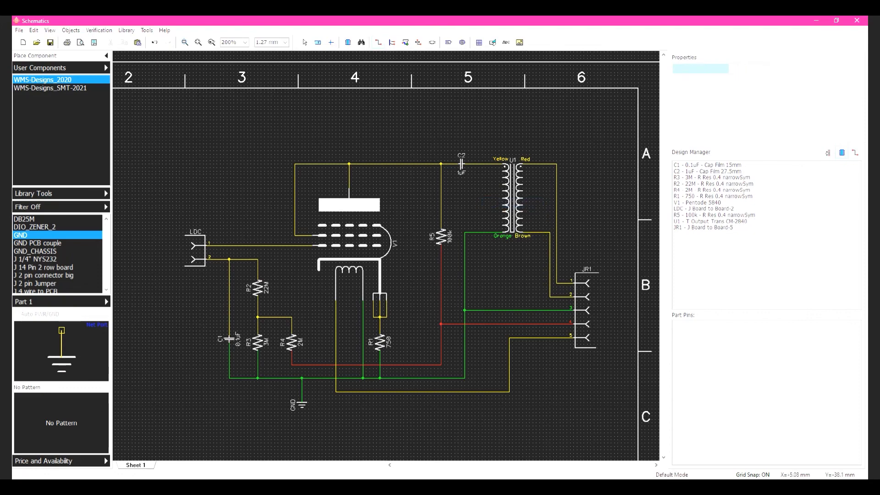
Check the attached pattern of V1 and its pin-to-pad assignments, leaving the component's properties as they are
{"action": "left_click", "coordinate": [198, 42]}
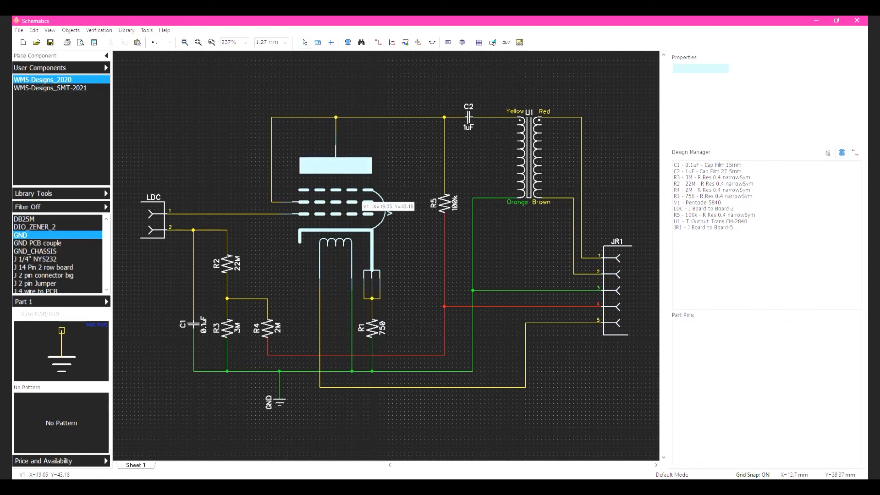
{"action": "left_click", "coordinate": [354, 214]}
{"action": "right_click", "coordinate": [353, 214]}
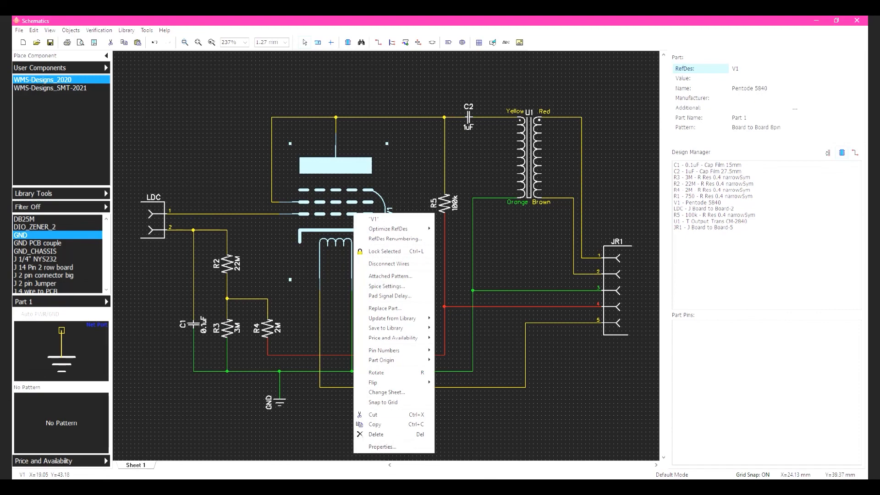
{"action": "left_click", "coordinate": [382, 446]}
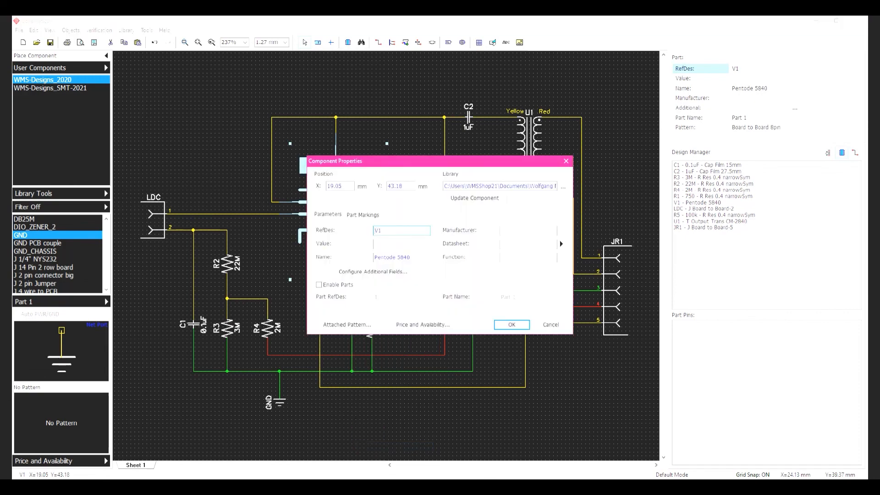
{"action": "left_click", "coordinate": [346, 324]}
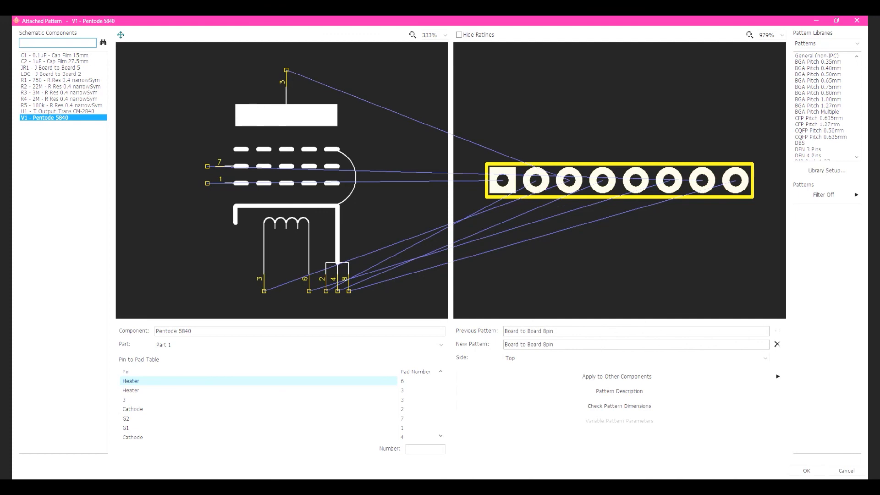
{"action": "left_click", "coordinate": [846, 470]}
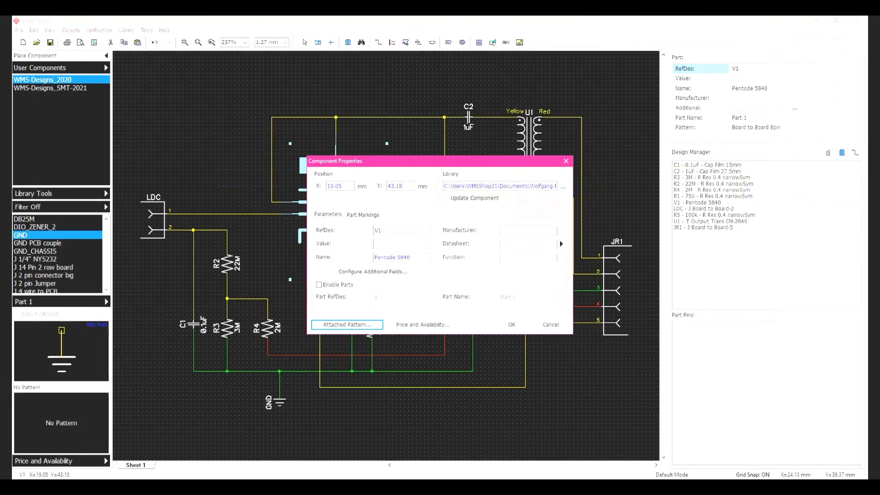
{"action": "left_click", "coordinate": [551, 324]}
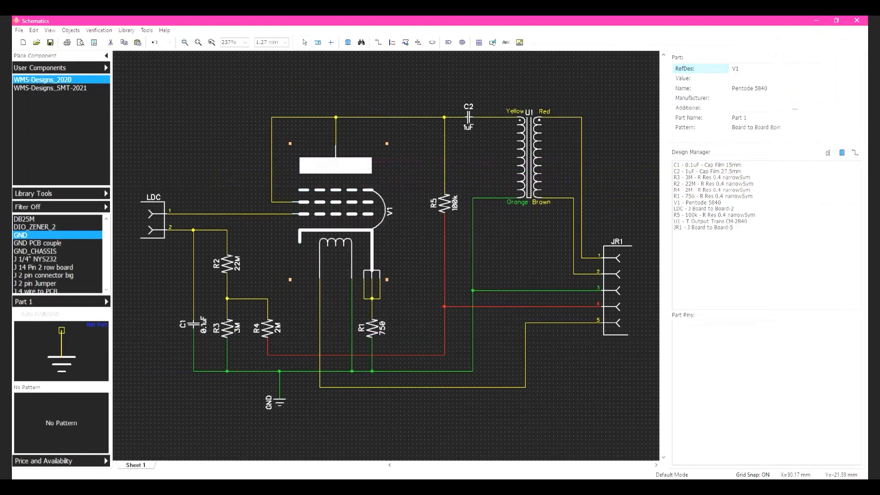
Change the reference designator of connector JR1 to Jout
{"action": "left_click", "coordinate": [610, 301]}
{"action": "double_click", "coordinate": [611, 302]}
{"action": "left_click", "coordinate": [377, 230]}
{"action": "type", "text": "Jo"}
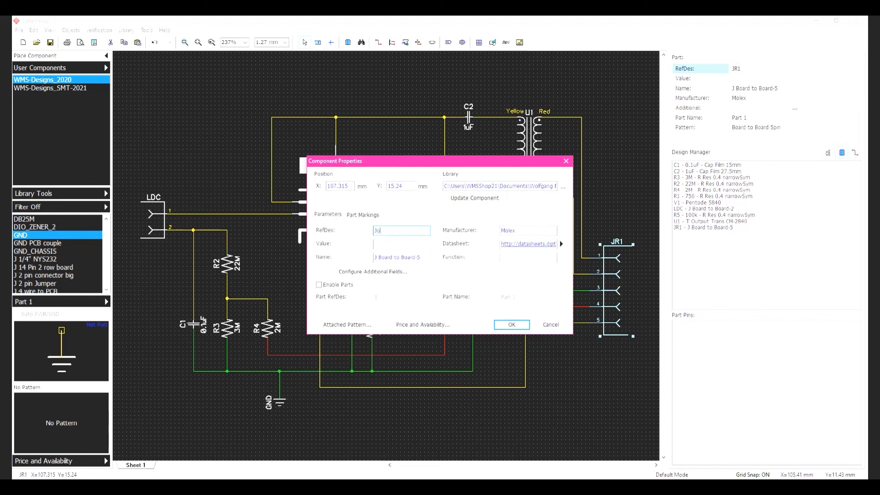
{"action": "type", "text": "ut"}
{"action": "key", "text": "Return"}
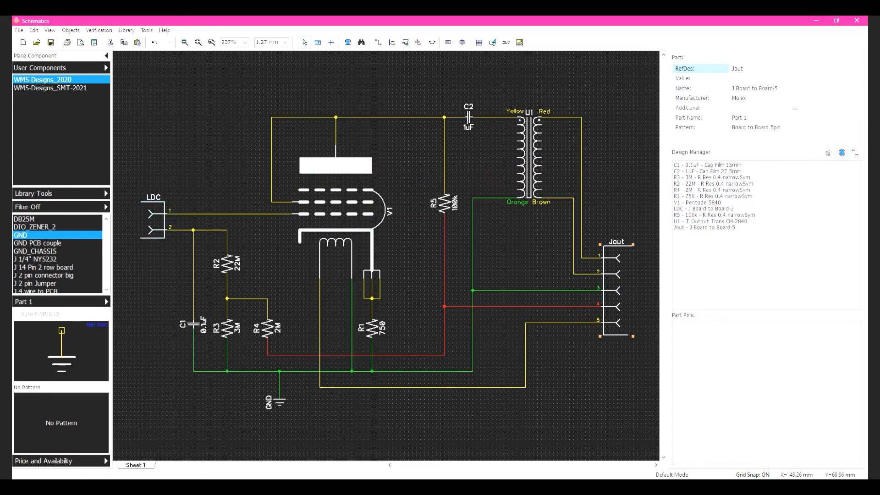
Start saving the schematic as a schematic file
{"action": "key", "text": "ctrl+s"}
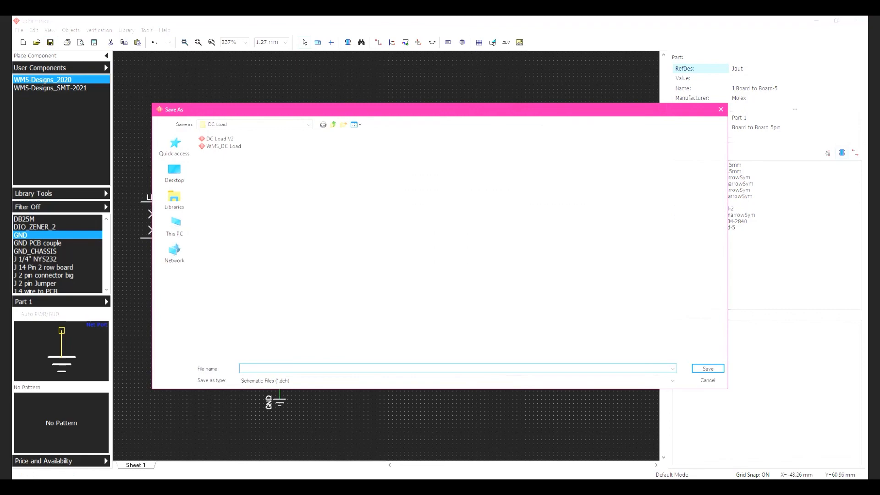